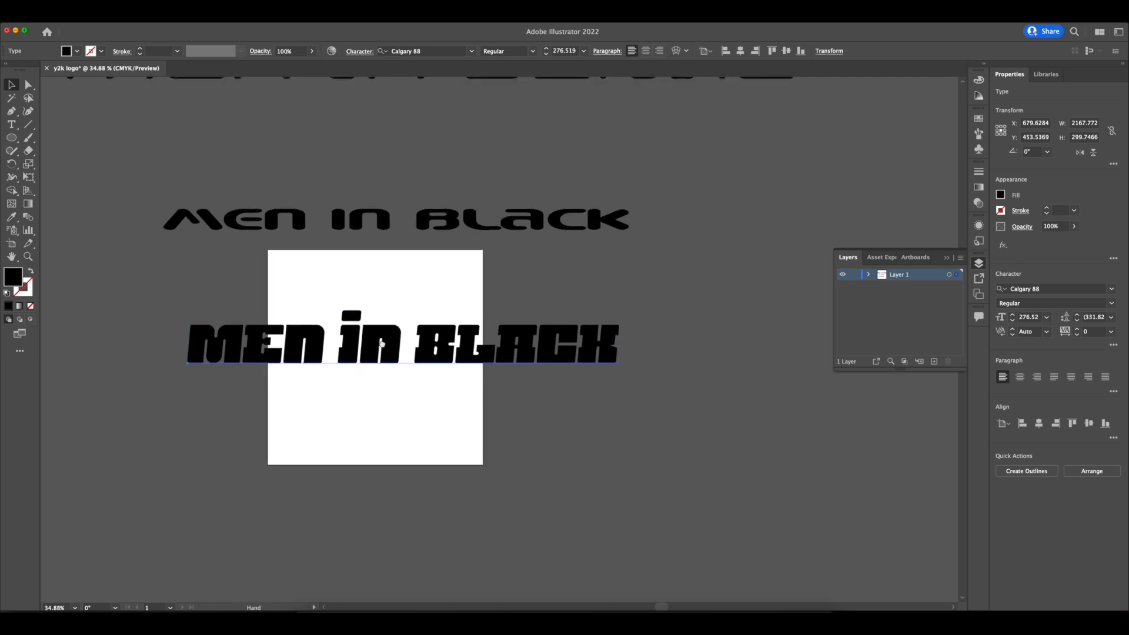
- Convert the heavy slab-style MEN IN BLACK text on the artboard to outlines
left_click(362, 338)
right_click(362, 337)
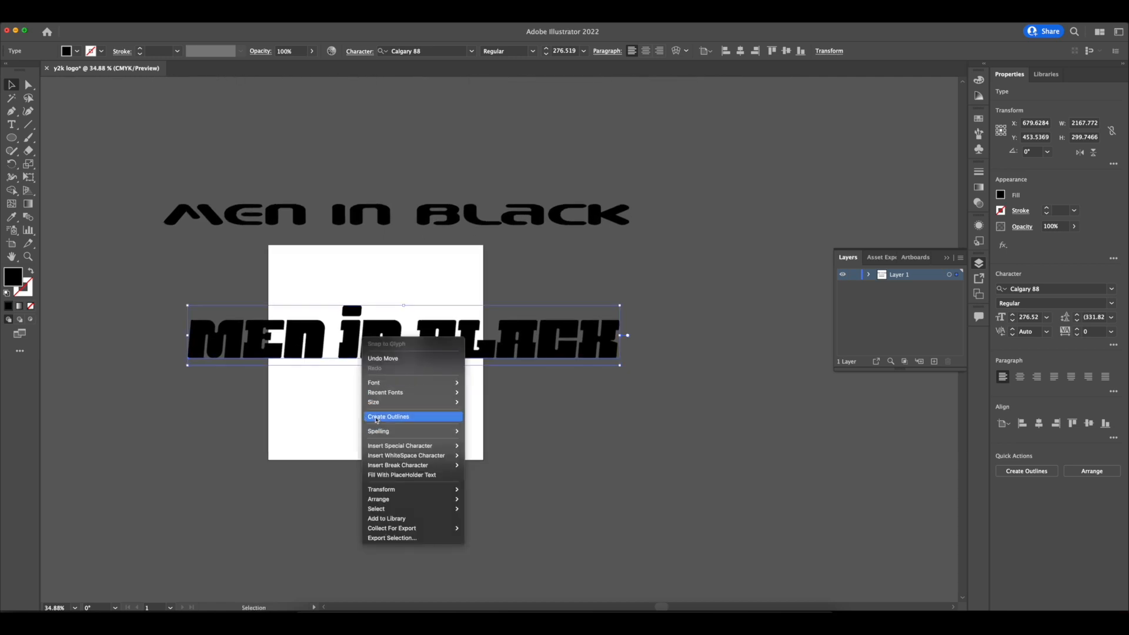
left_click(377, 417)
left_click(418, 366)
left_click_drag(356, 351, 377, 369)
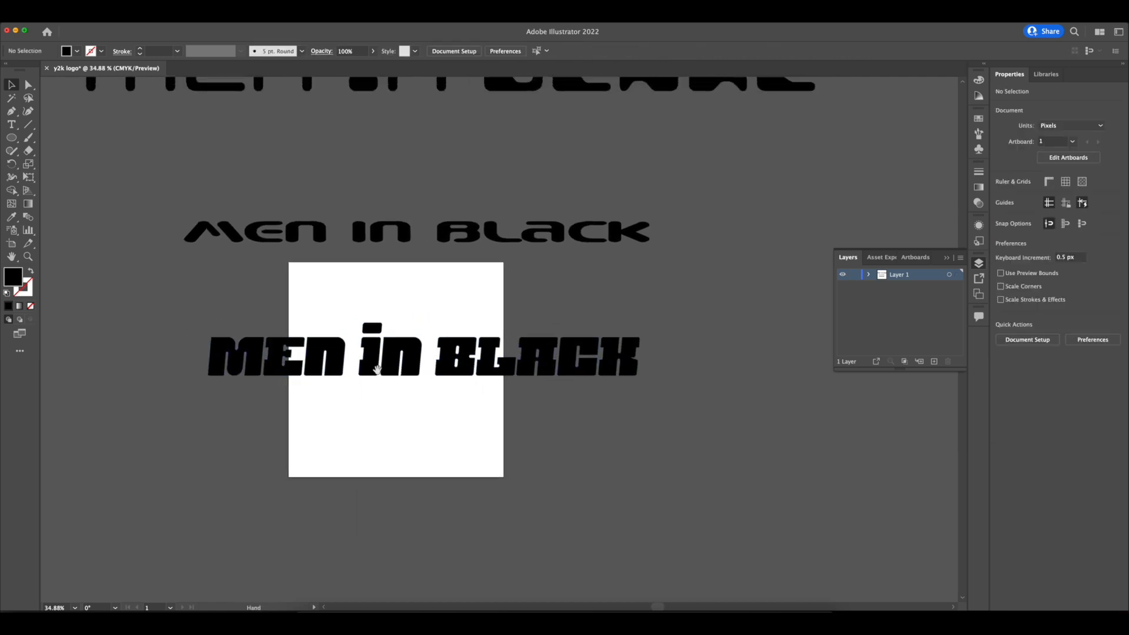
- Select the outlined letters of the word BLACK and move them onto a second line, offset below MEN
scroll(378, 369, "up", 3)
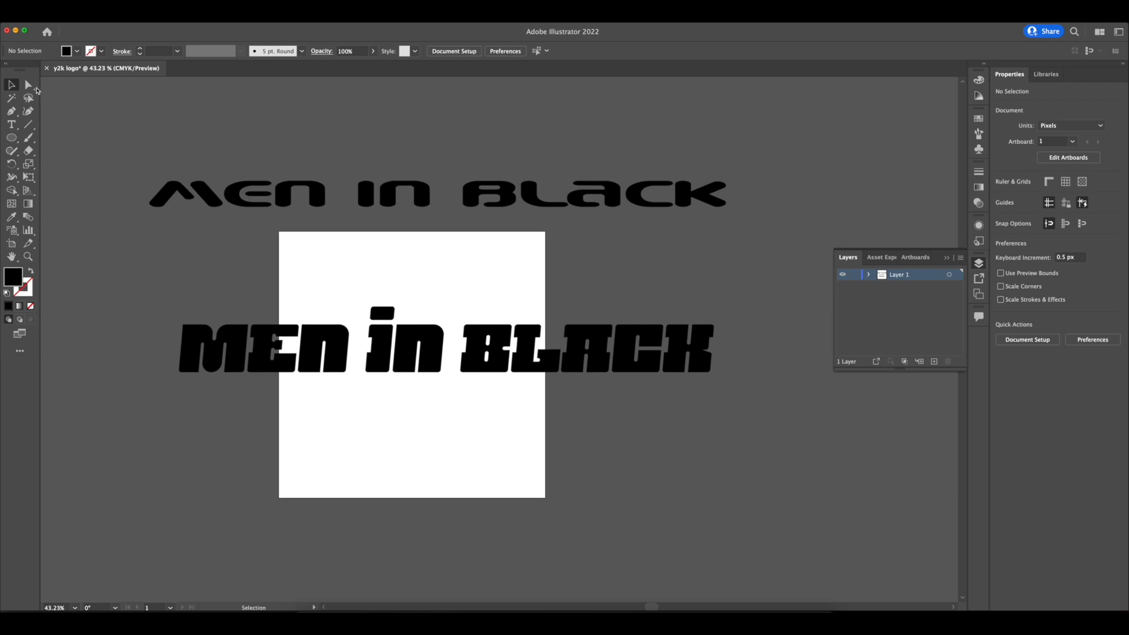
left_click(31, 87)
left_click_drag(465, 268, 746, 413)
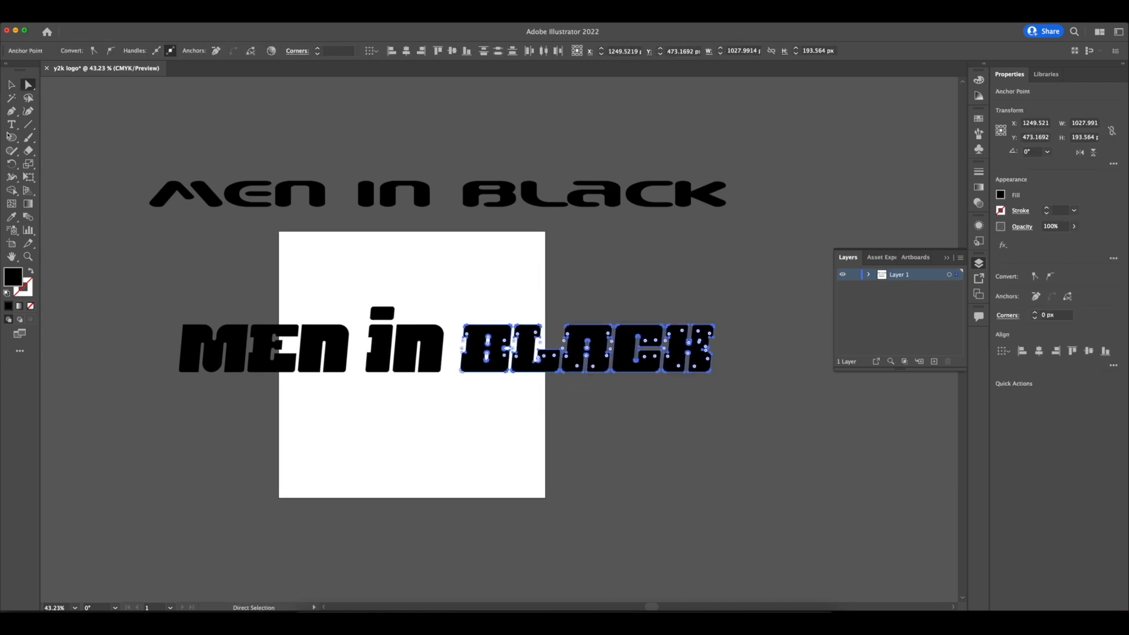
left_click_drag(449, 293, 694, 381)
key("v")
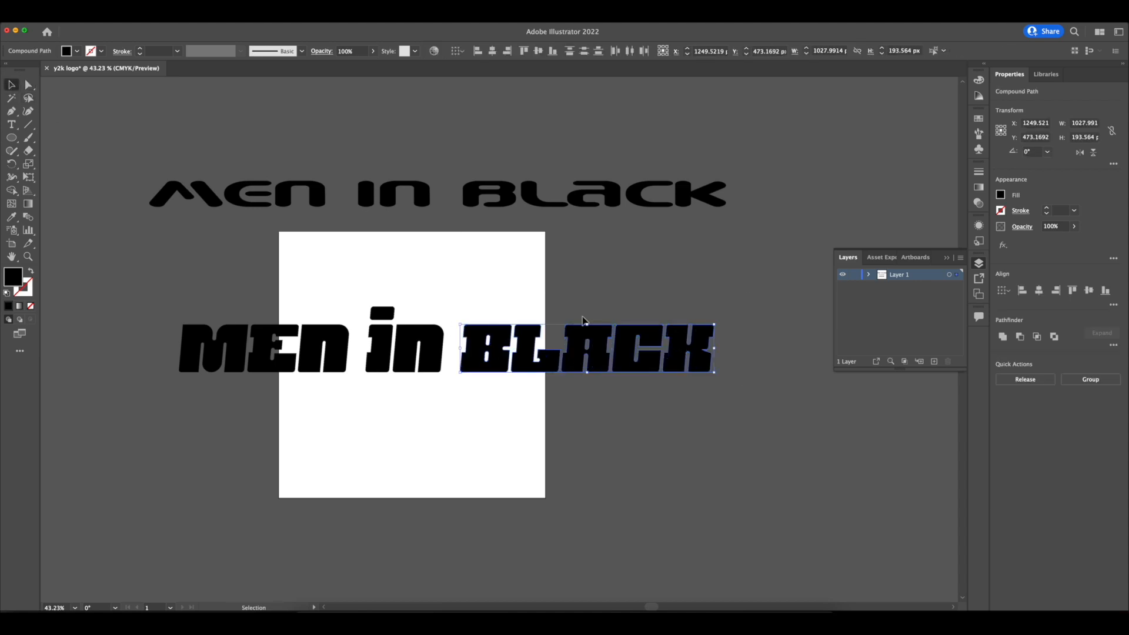
left_click_drag(580, 340, 240, 393)
left_click(453, 385)
- Select the outlined word IN and nudge it slightly closer to MEN
scroll(314, 343, "up", 5)
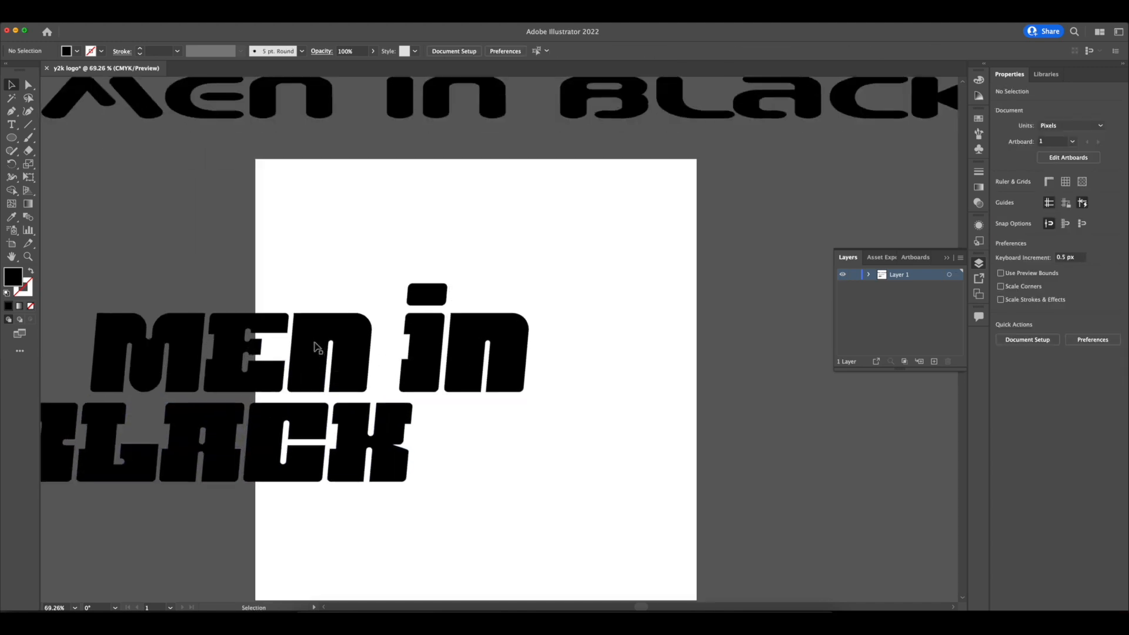
left_click(28, 84)
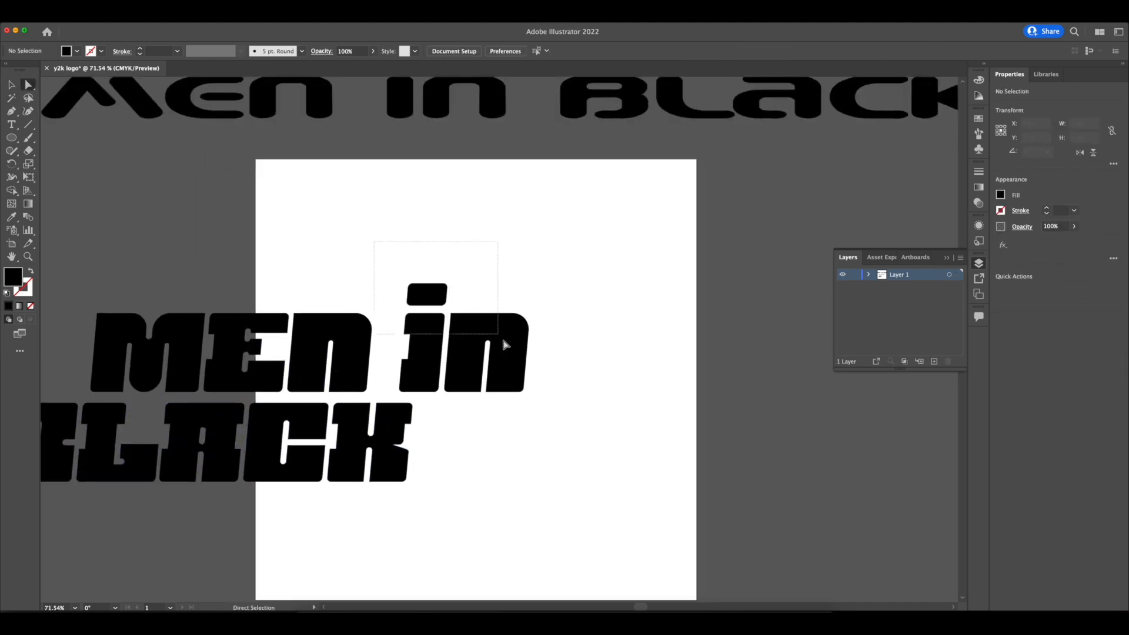
left_click_drag(504, 344, 575, 393)
left_click_drag(389, 269, 505, 376)
left_click(10, 87)
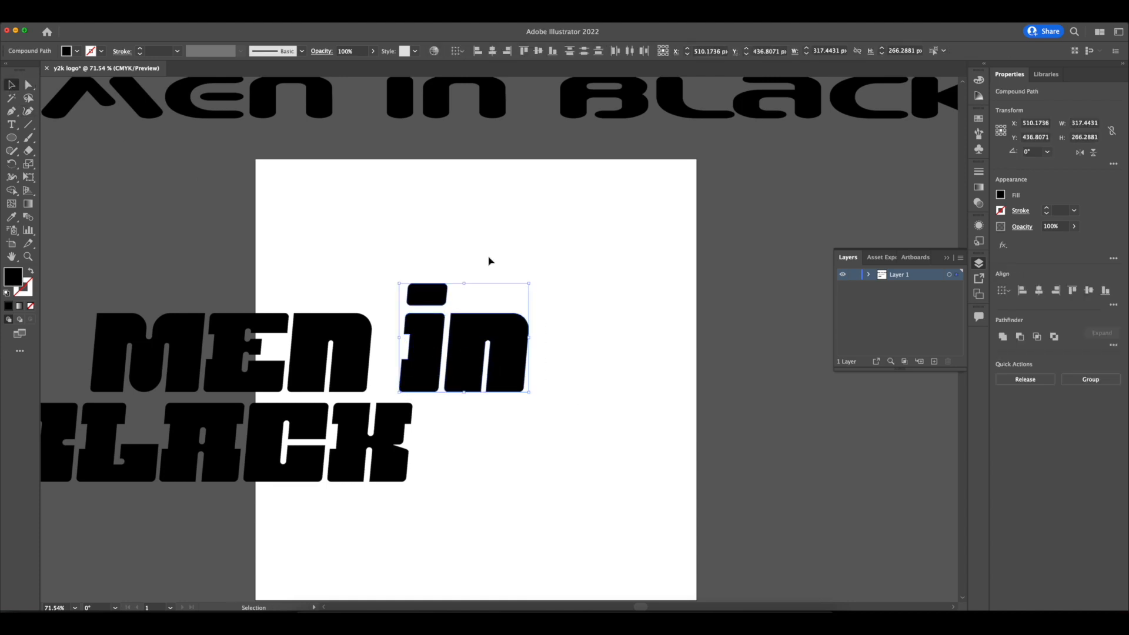
key("shift+Left")
key("shift+Left")
key("shift+Left")
left_click(252, 248)
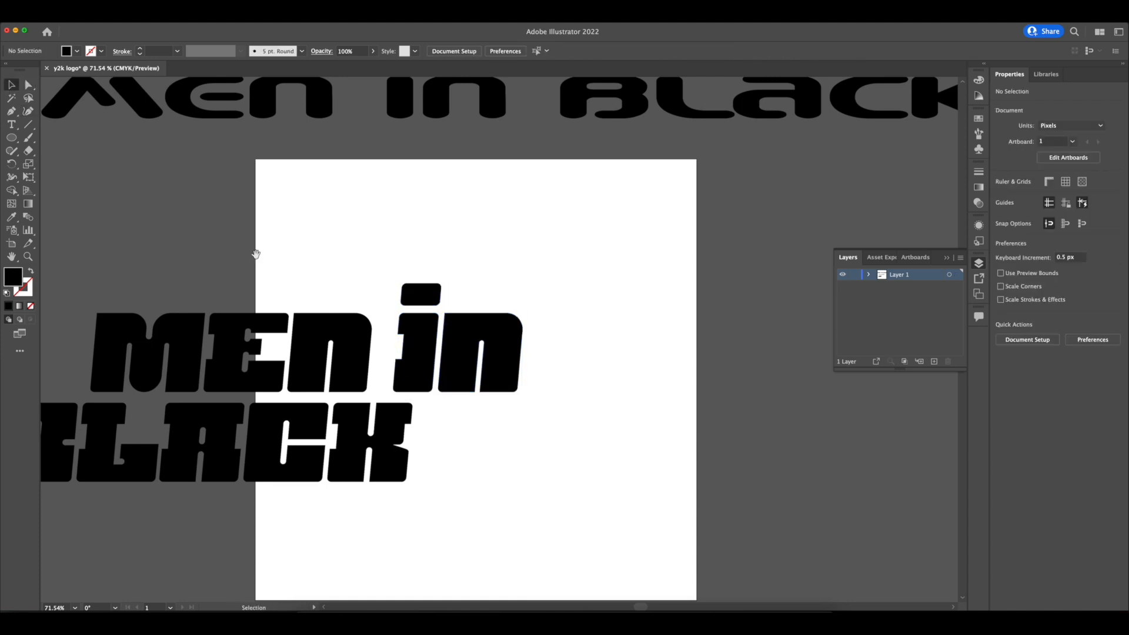
- Move the two-line MEN IN BLACK lettering group off the artboard onto the empty canvas beside it
left_click_drag(246, 257, 285, 251)
scroll(290, 228, "down", 5)
left_click(354, 288)
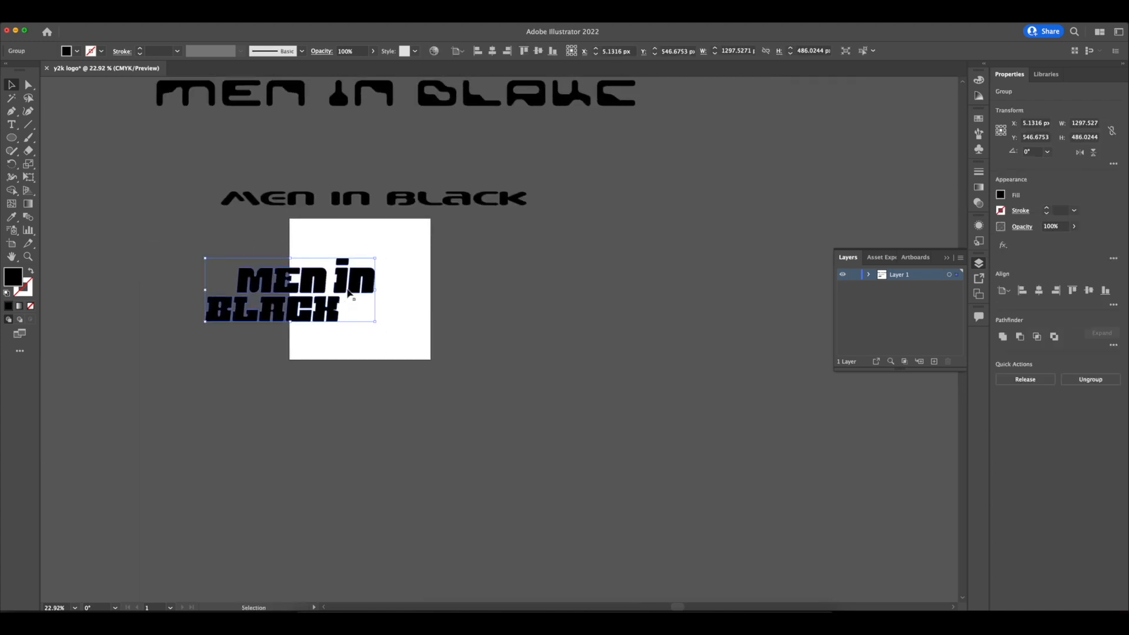
left_click_drag(368, 282, 683, 268)
left_click(697, 253)
- Open the asset file oasis planet .ai from the DESIGN TOOL KIT folder in Finder
scroll(661, 250, "up", 5)
left_click_drag(655, 215, 477, 251)
scroll(449, 228, "up", 3)
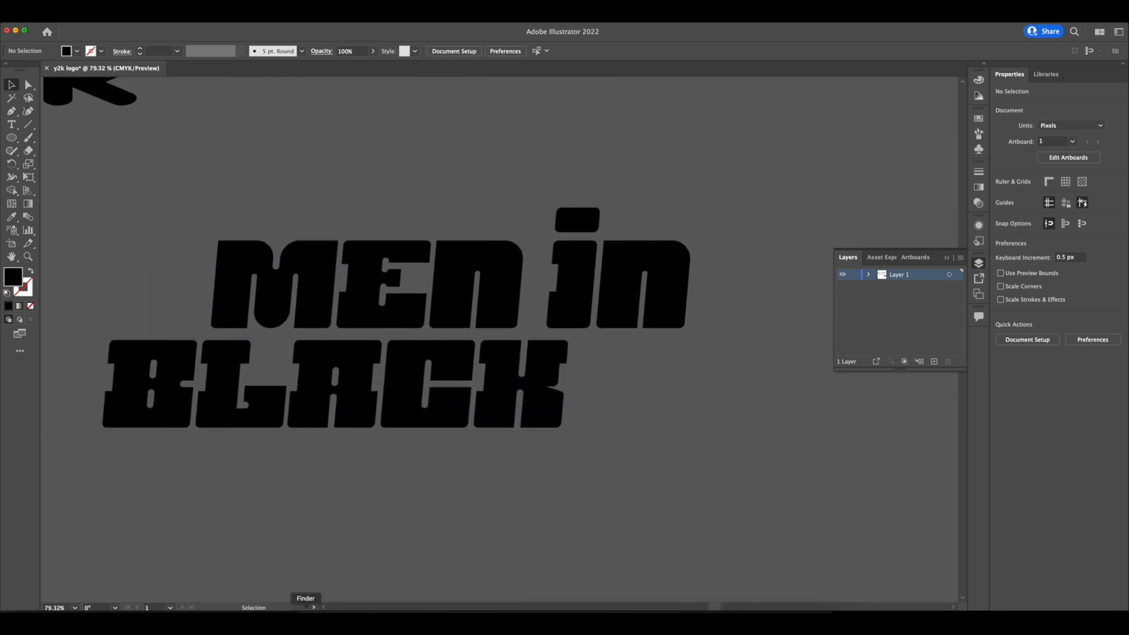
left_click(306, 623)
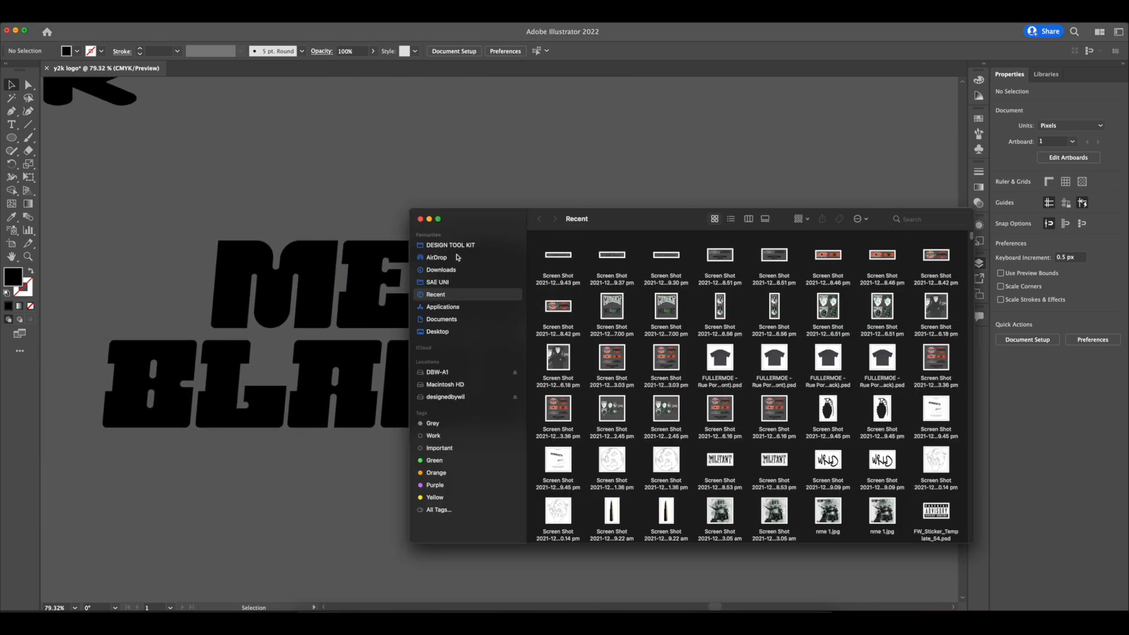
left_click(458, 246)
left_click(923, 221)
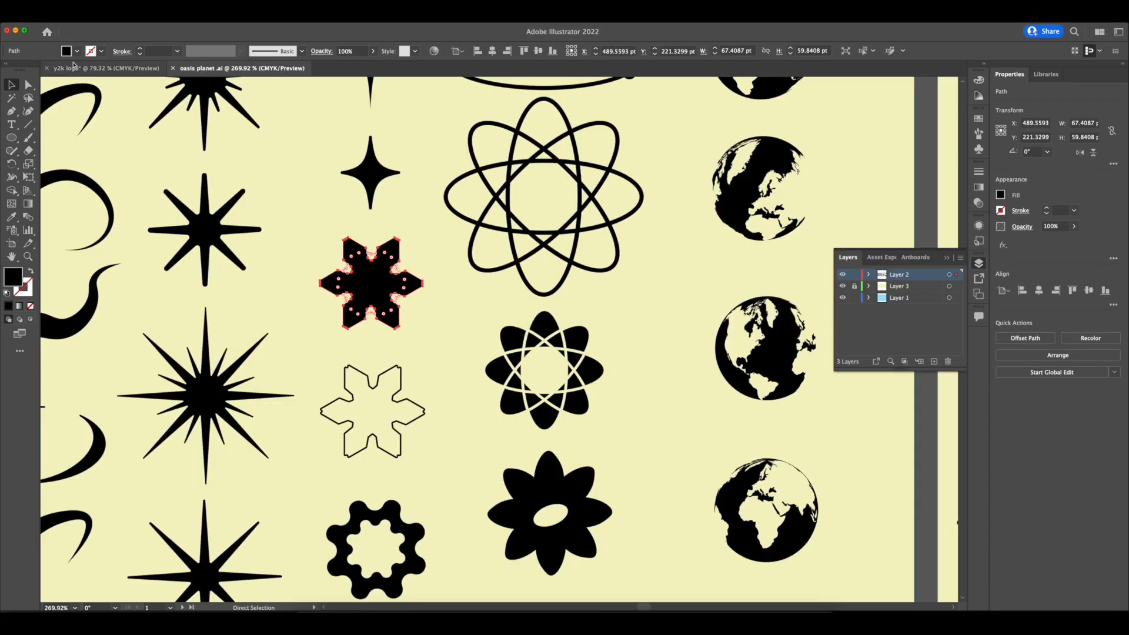
- Paste the six-pointed star into the y2k logo document and enlarge it to about 340 by 302 px beside the K of BLACK
left_click(106, 68)
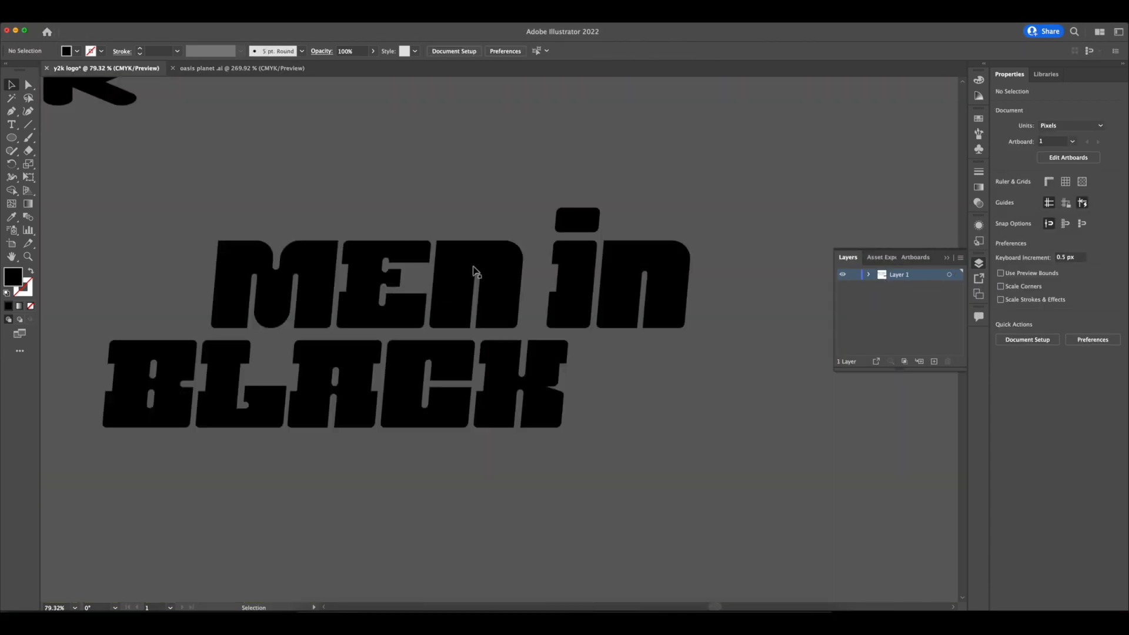
key("super+v")
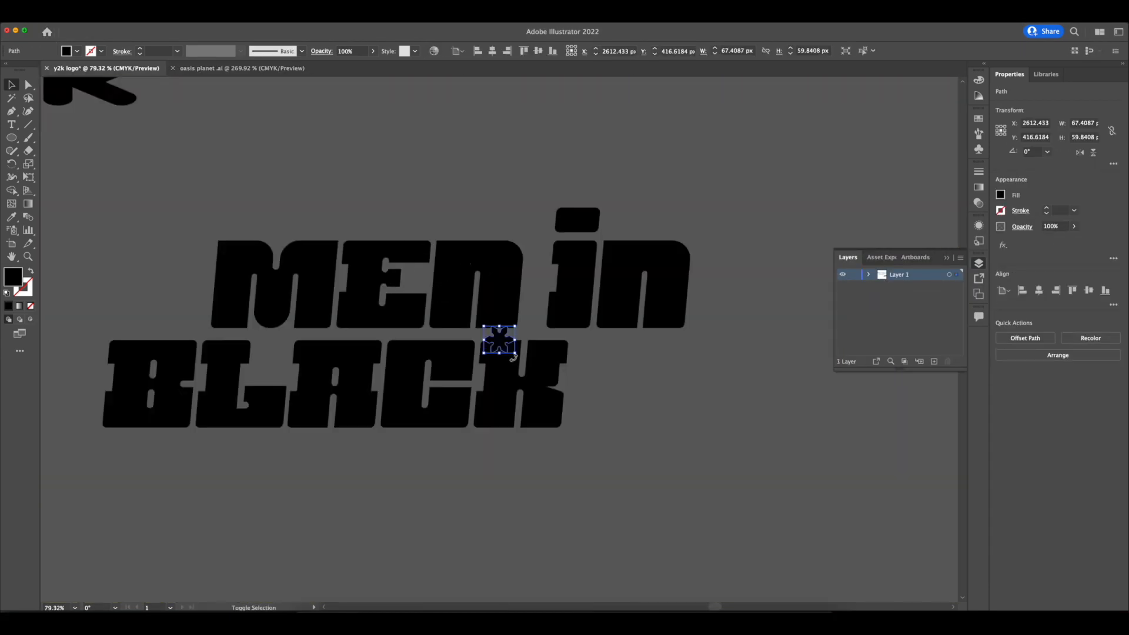
left_click_drag(515, 353, 718, 464)
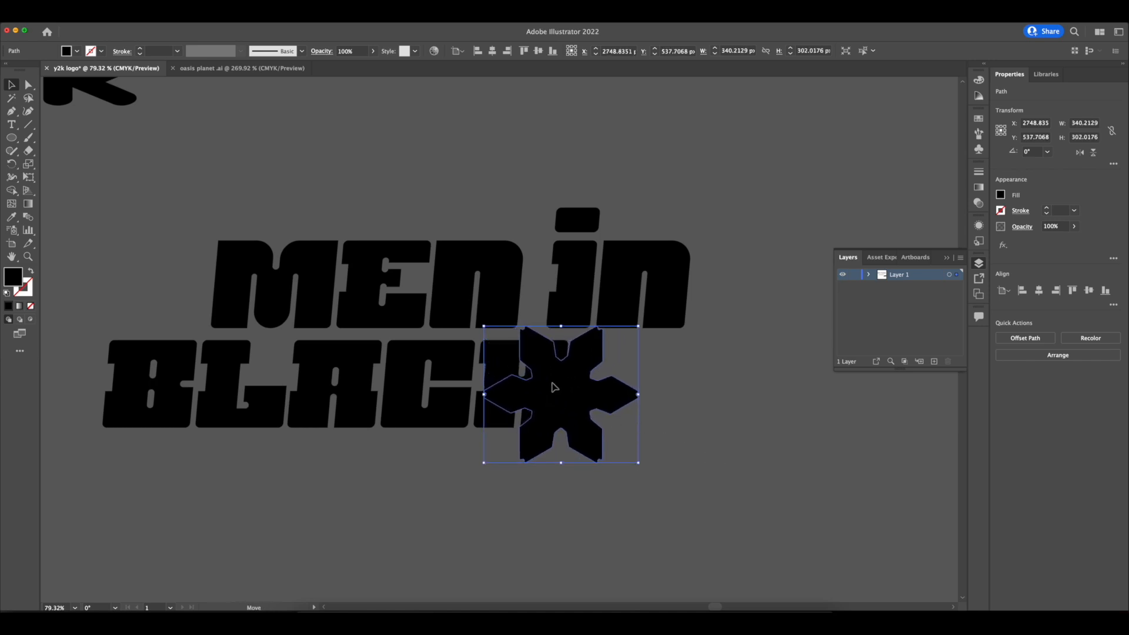
left_click_drag(544, 388, 603, 376)
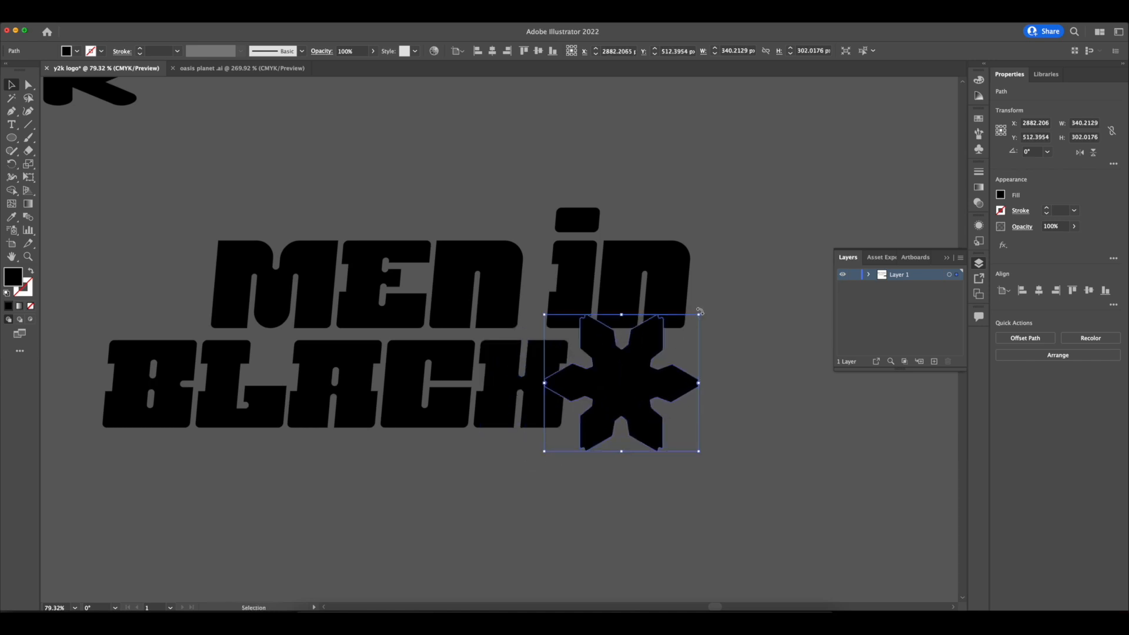
- Rotate the large star to about 328° so one point faces up, and settle it at the end of BLACK
left_click_drag(700, 311, 726, 365)
left_click(726, 365)
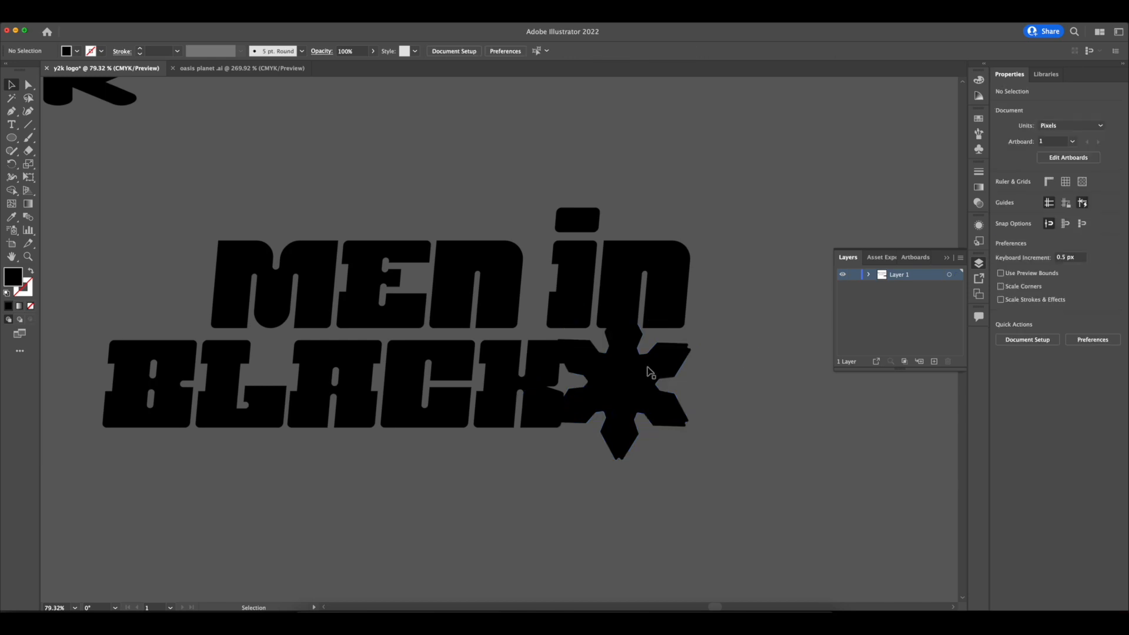
mouse_move(635, 374)
left_mouse_down()
mouse_move(645, 378)
mouse_move(637, 371)
left_mouse_up()
key("space")
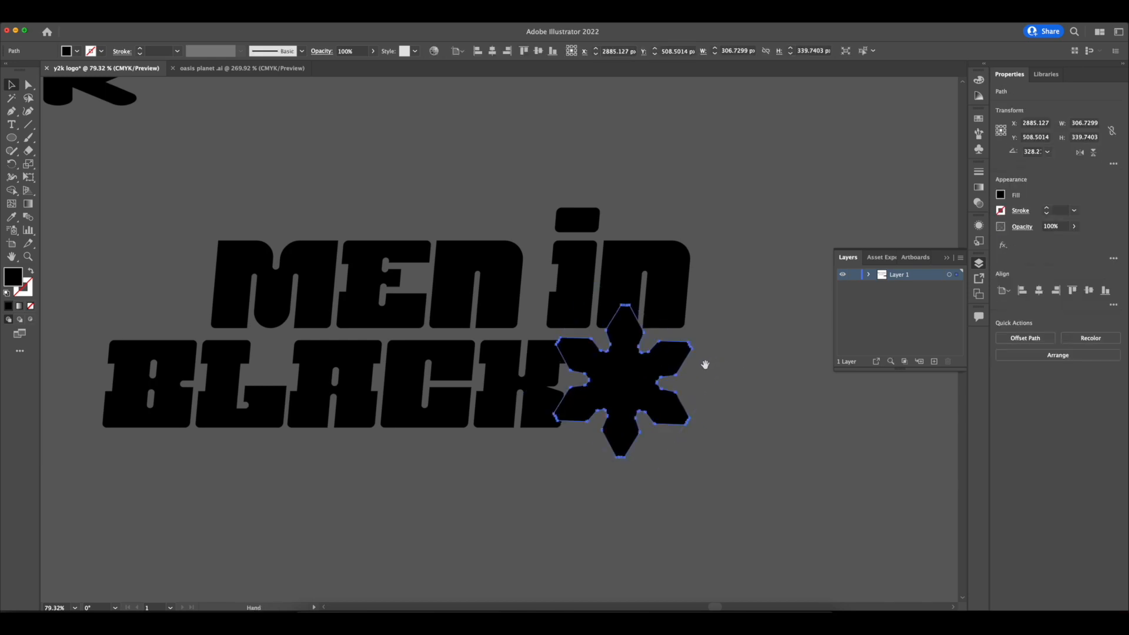
left_click_drag(705, 365, 680, 360)
- Duplicate the star at a smaller size, placing one copy above the B of BLACK and another above the E of MEN
left_click_drag(608, 373, 199, 290)
left_click_drag(224, 295, 411, 337)
left_click_drag(404, 434, 374, 364)
left_click_drag(374, 307, 335, 364)
left_click_drag(356, 355, 495, 214)
left_click(536, 179)
left_click_drag(537, 179, 444, 173)
left_click(623, 367)
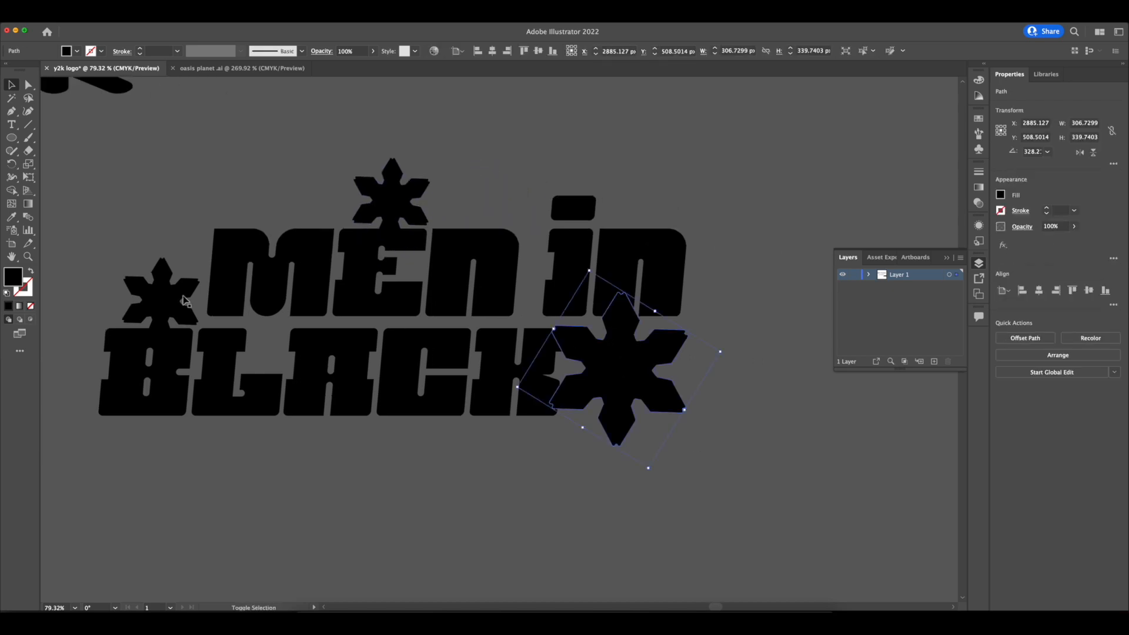
left_click(182, 297, "shift")
left_click(392, 197, "shift")
left_click(448, 176)
- Fill the MEN IN BLACK lettering group with a light brown swatch
left_click(321, 290)
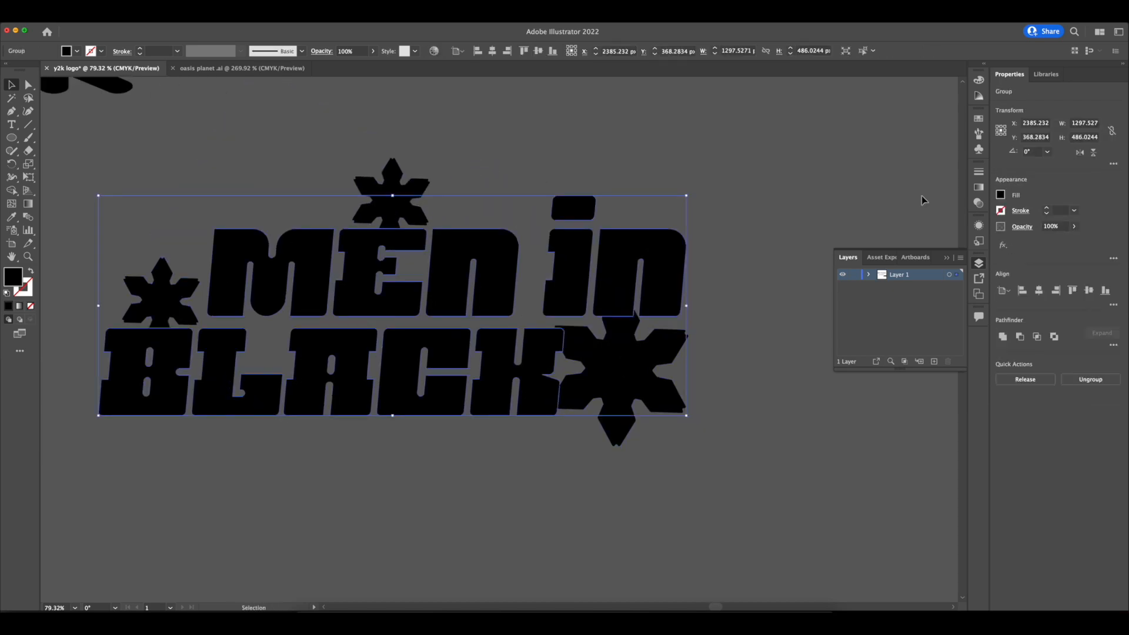
left_click(1001, 196)
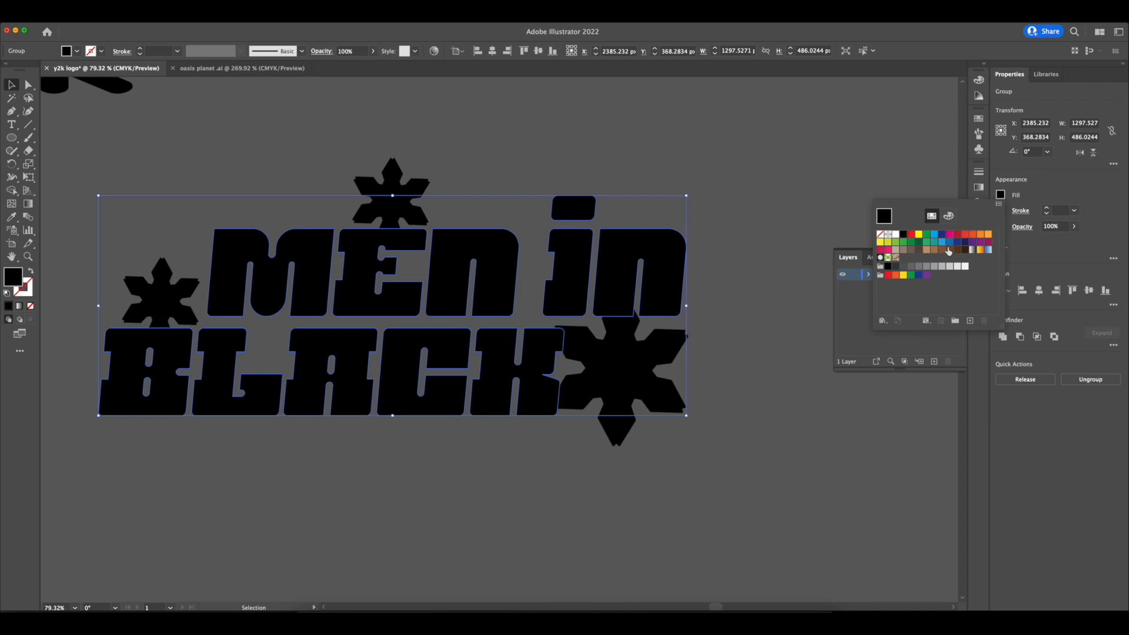
left_click(948, 250)
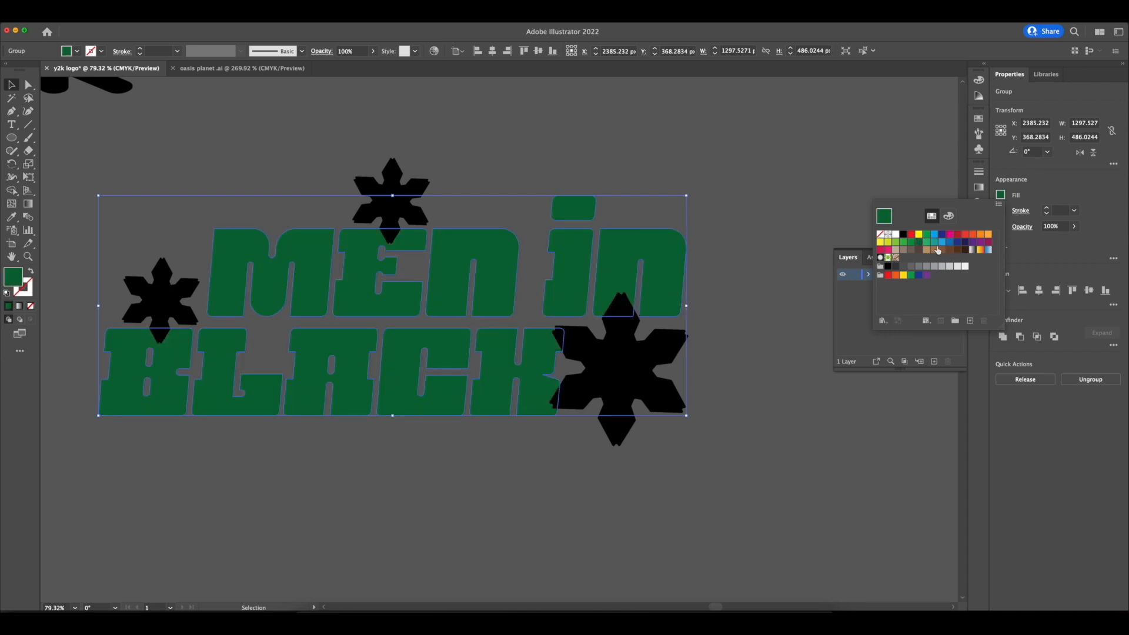
left_click(935, 251)
left_click(609, 162)
left_click(547, 162)
- Fill all three stars with light pink, using 40% magenta and 0% cyan, yellow and black
scroll(406, 183, "down", 5)
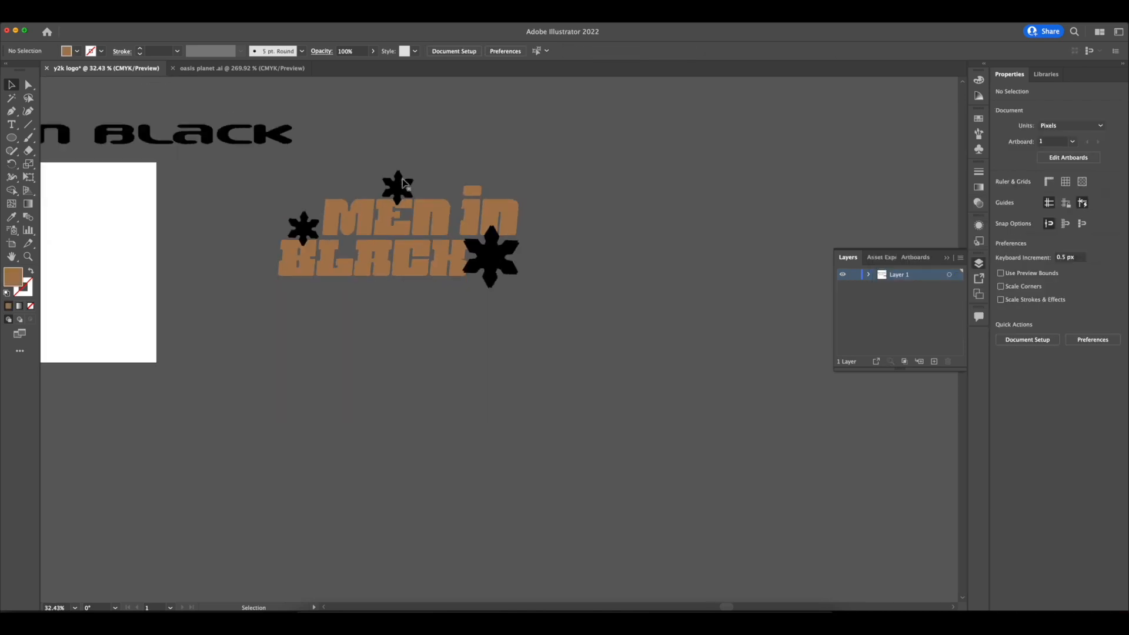
scroll(406, 183, "up", 3)
left_click_drag(449, 202, 428, 224)
left_click(575, 336)
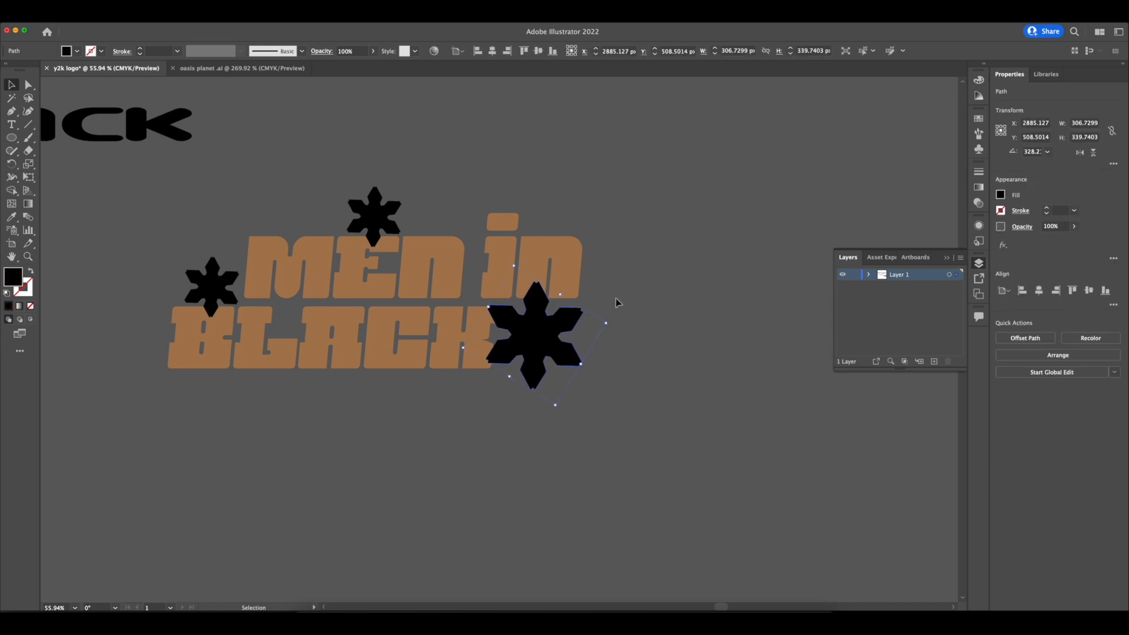
left_click(372, 215, "shift")
left_click(224, 268, "shift")
left_click_drag(973, 252, 938, 253)
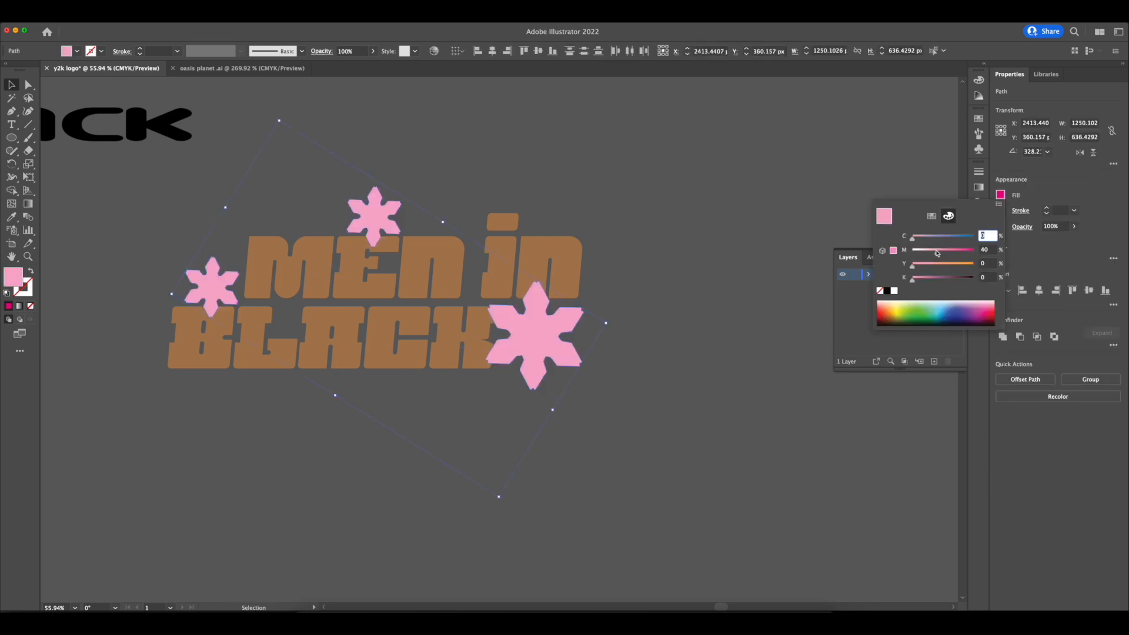
left_click(612, 209)
left_click(597, 207)
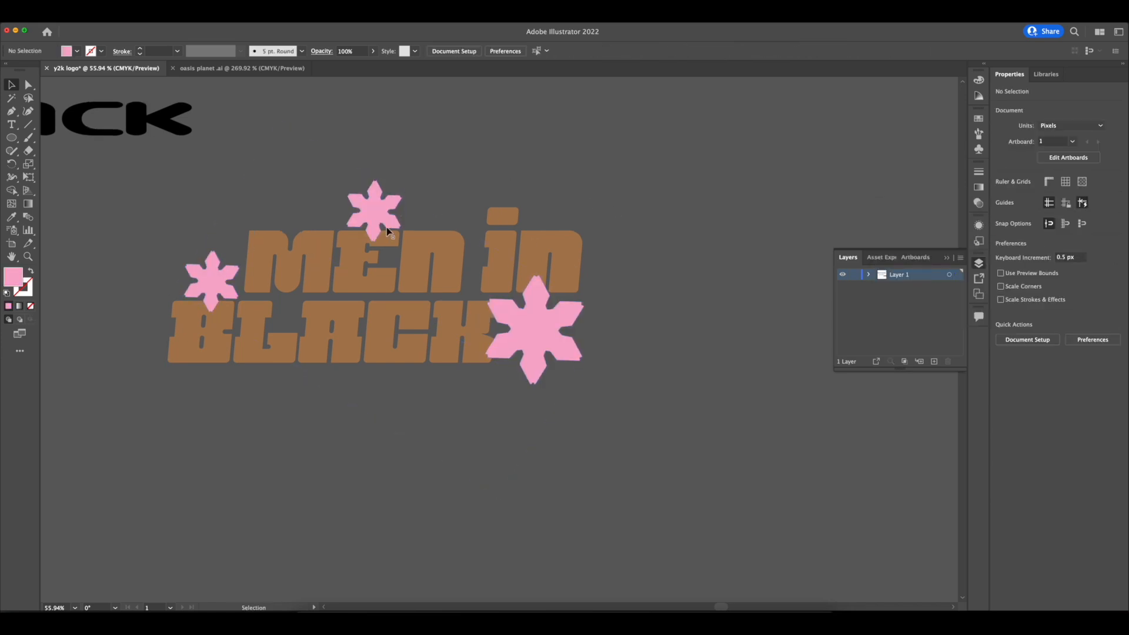
- Move the brown lettering group up in Layer 1's stacking order to directly beneath the three star paths
scroll(386, 234, "up", 3)
left_click_drag(358, 230, 342, 238)
left_click(292, 259)
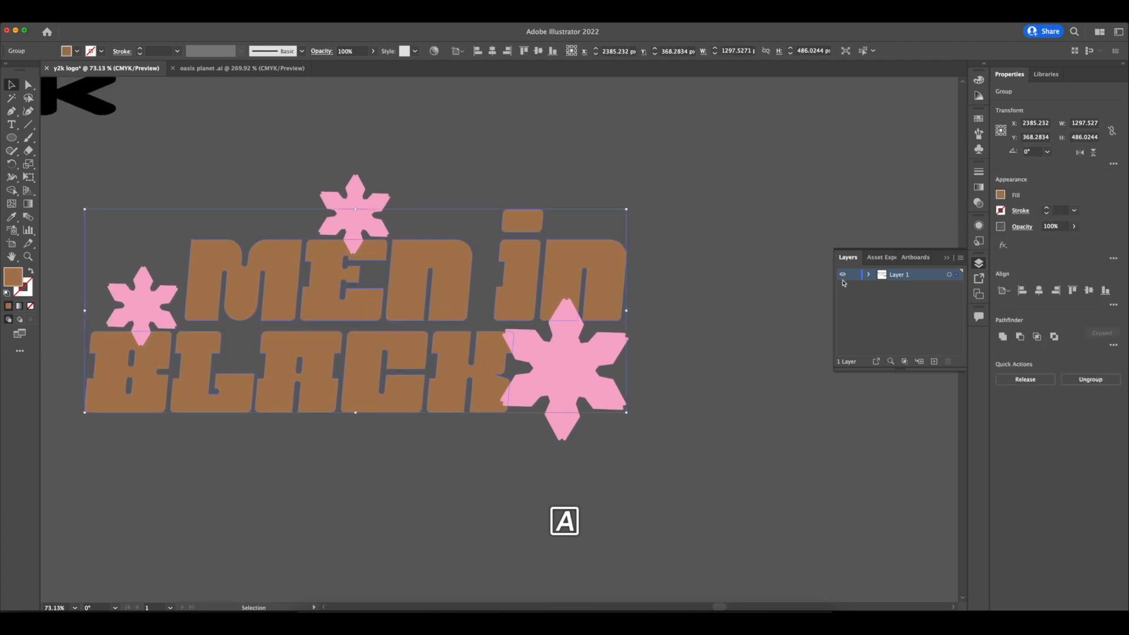
left_click(870, 275)
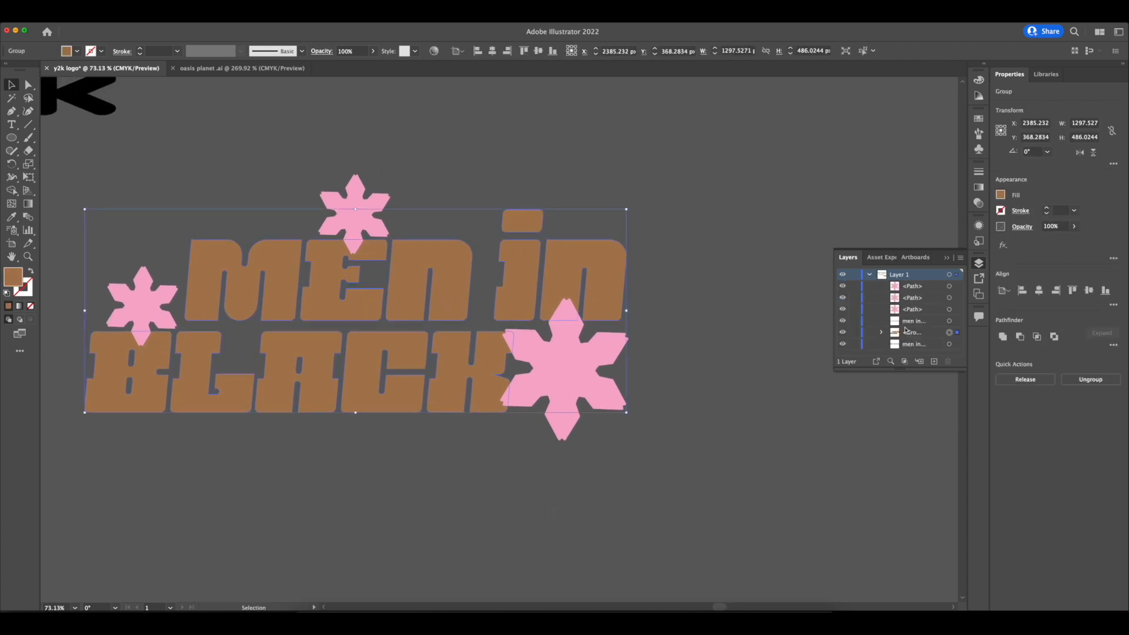
left_click_drag(907, 333, 906, 316)
left_click(759, 369)
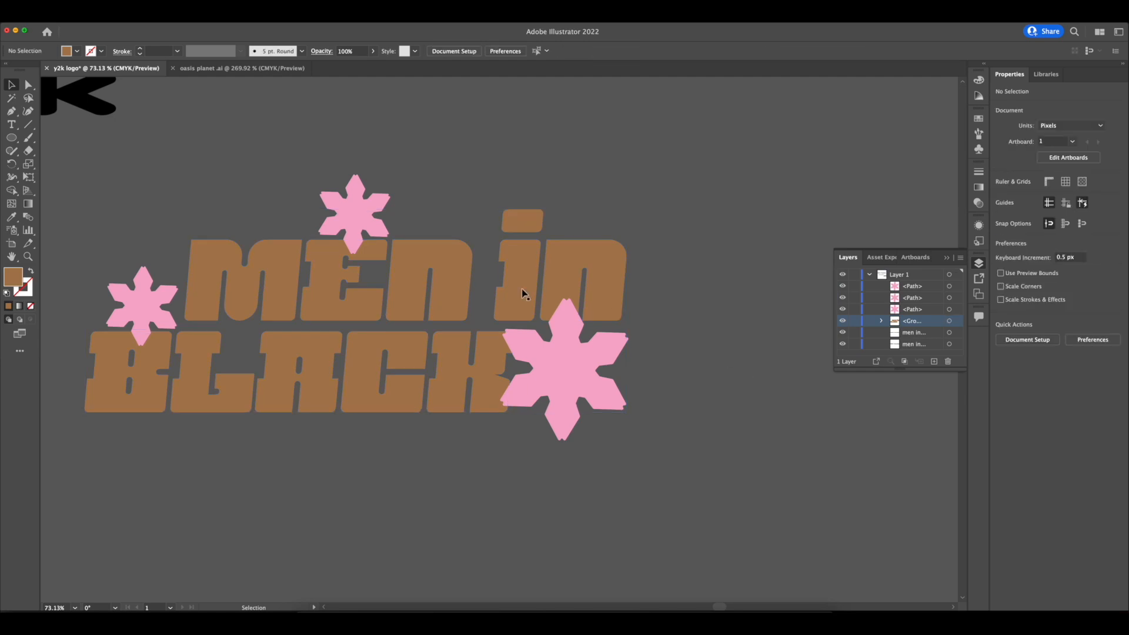
- Select the brown lettering together with the three pink stars and group them
scroll(442, 285, "down", 2)
scroll(440, 281, "up", 2)
left_click_drag(372, 270, 325, 262)
left_click_drag(264, 287, 287, 277)
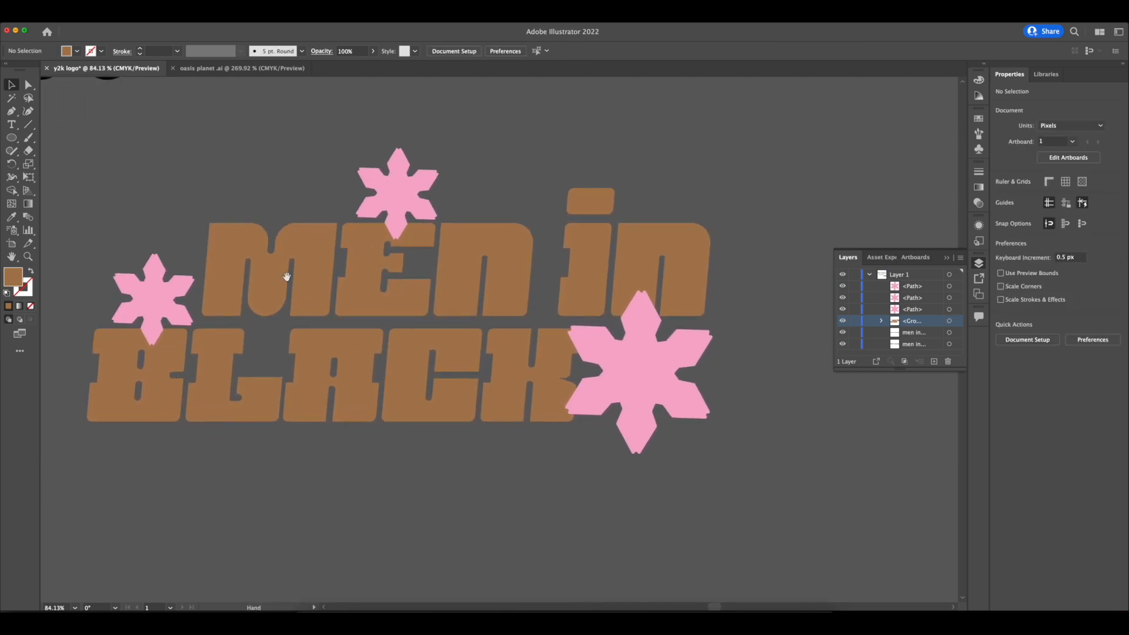
scroll(287, 277, "down", 3)
scroll(286, 281, "down", 1)
left_click_drag(633, 425, 636, 429)
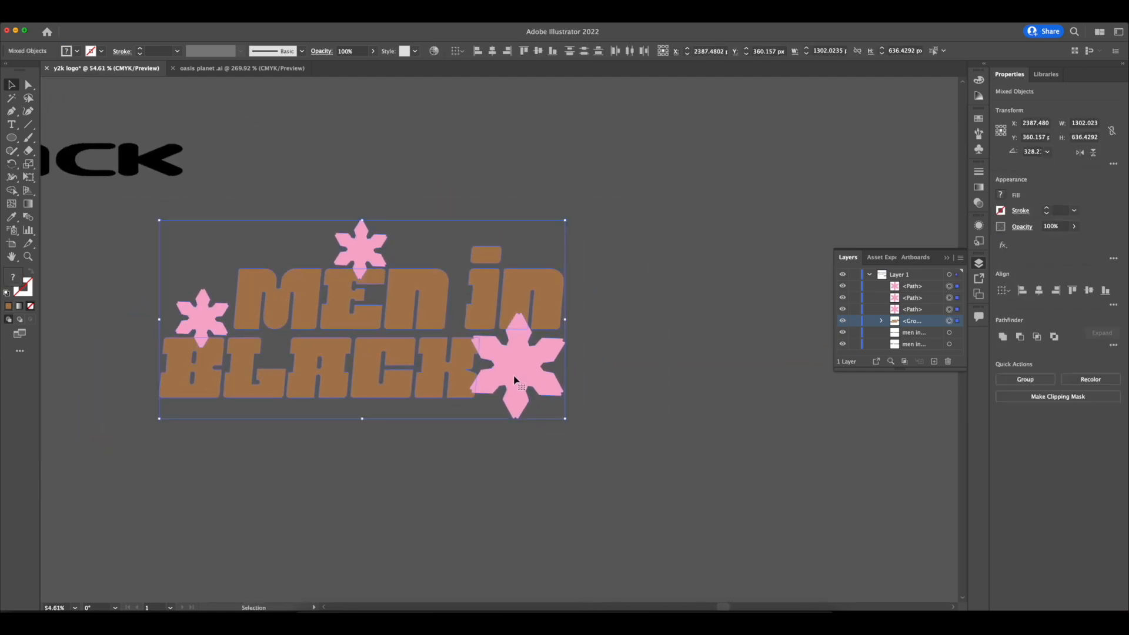
scroll(436, 350, "up", 4)
scroll(436, 350, "down", 5)
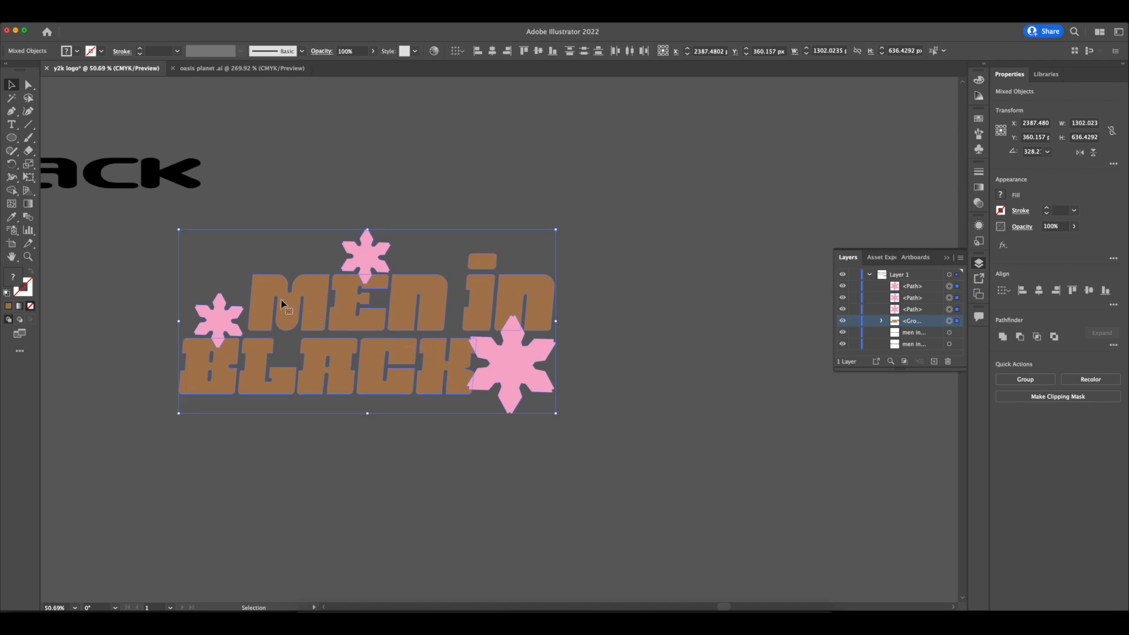
scroll(289, 288, "up", 3)
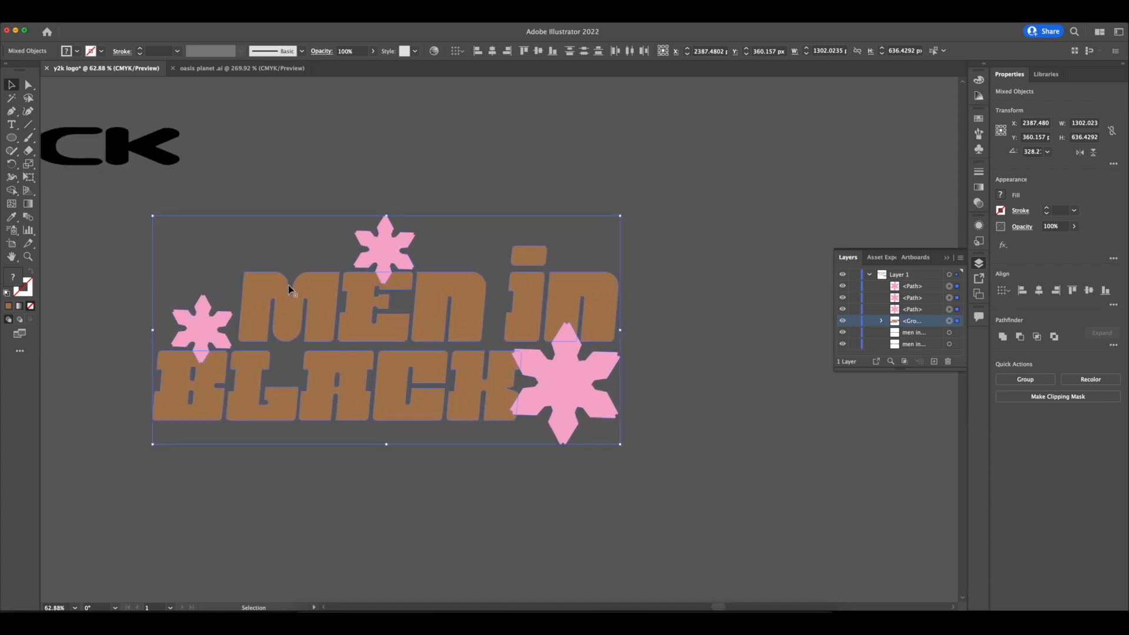
key("super+g")
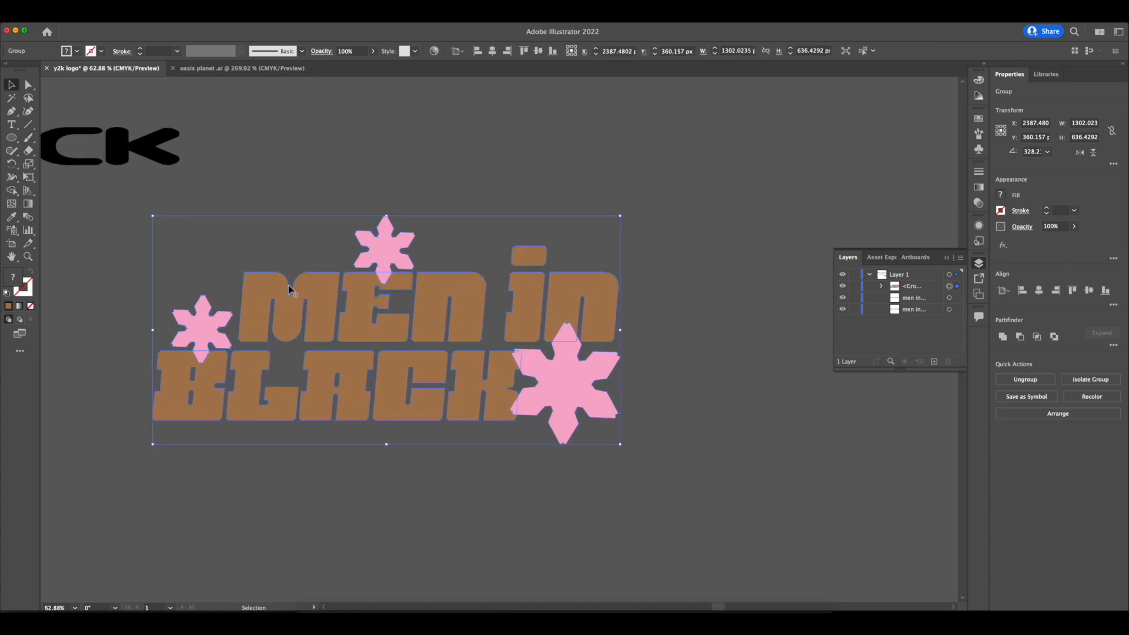
- Ungroup the brown lettering and pink stars, and group them again
right_click(328, 290)
right_click(337, 314)
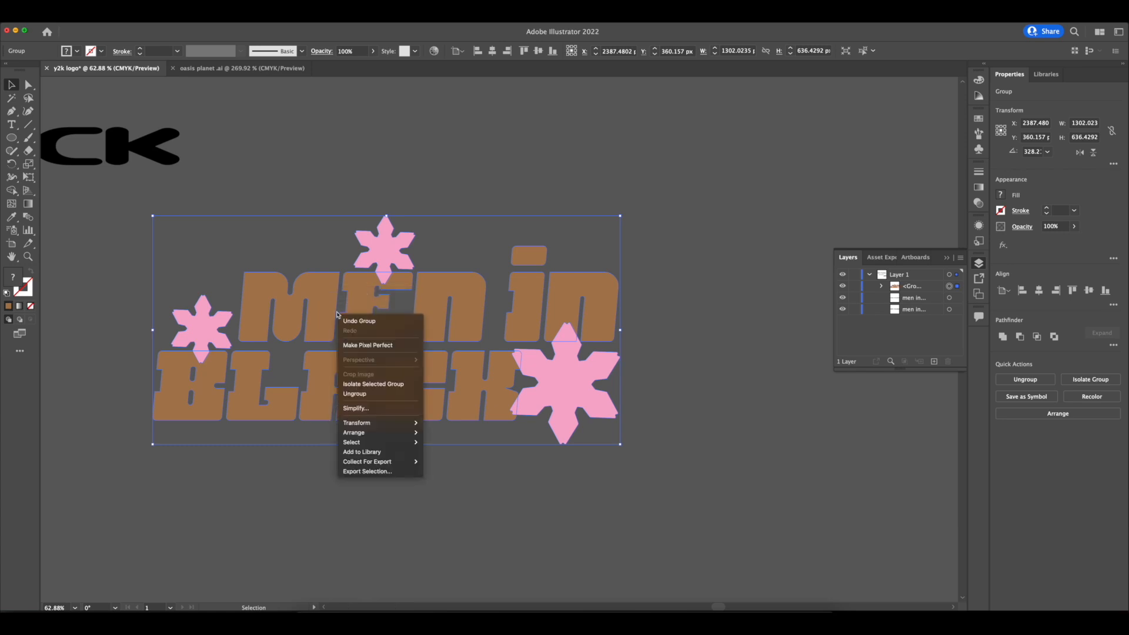
left_click(353, 395)
right_click(372, 293)
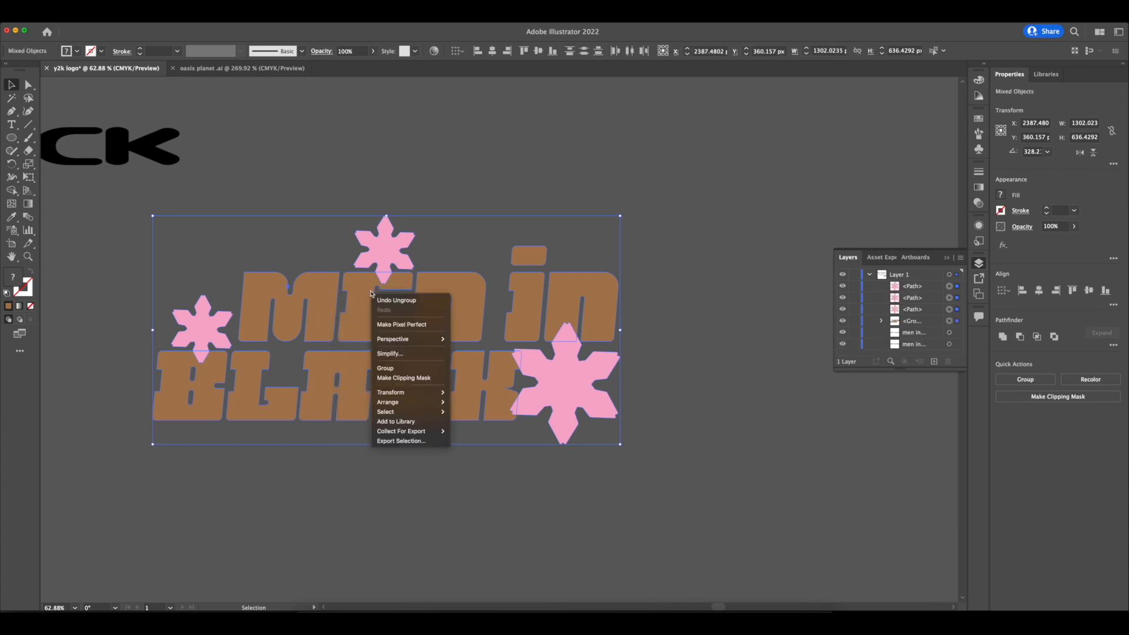
left_click(390, 369)
left_click(603, 194)
- Duplicate the grouped brown lettering and pink stars, placing the copy beside the original on its right
scroll(341, 273, "down", 3)
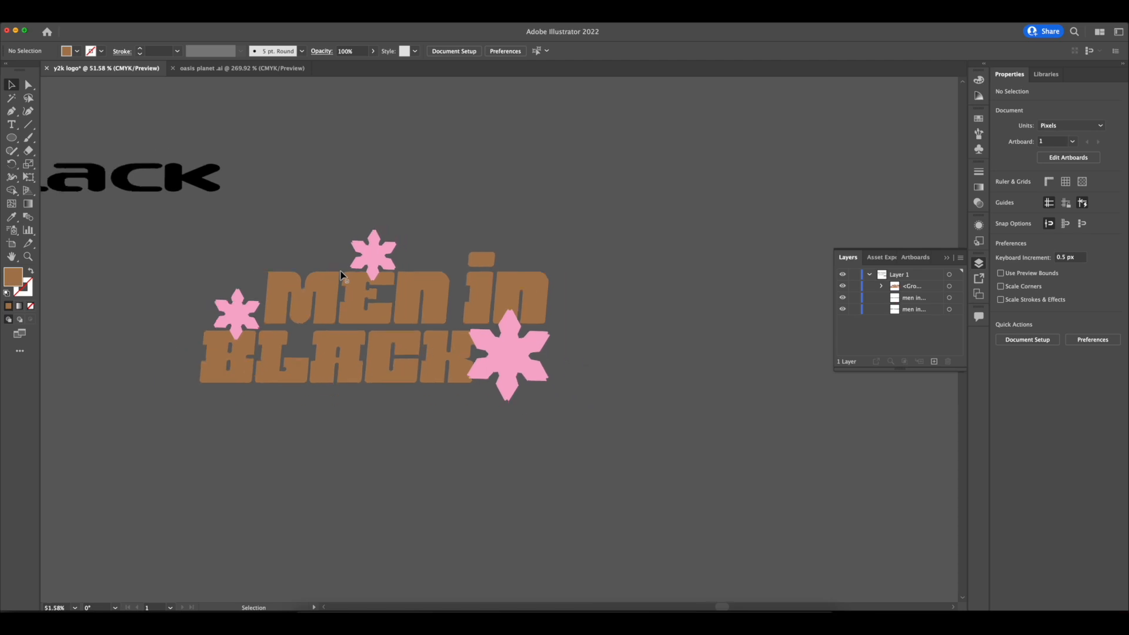
scroll(338, 274, "up", 1)
left_click(330, 306)
scroll(391, 303, "up", 1)
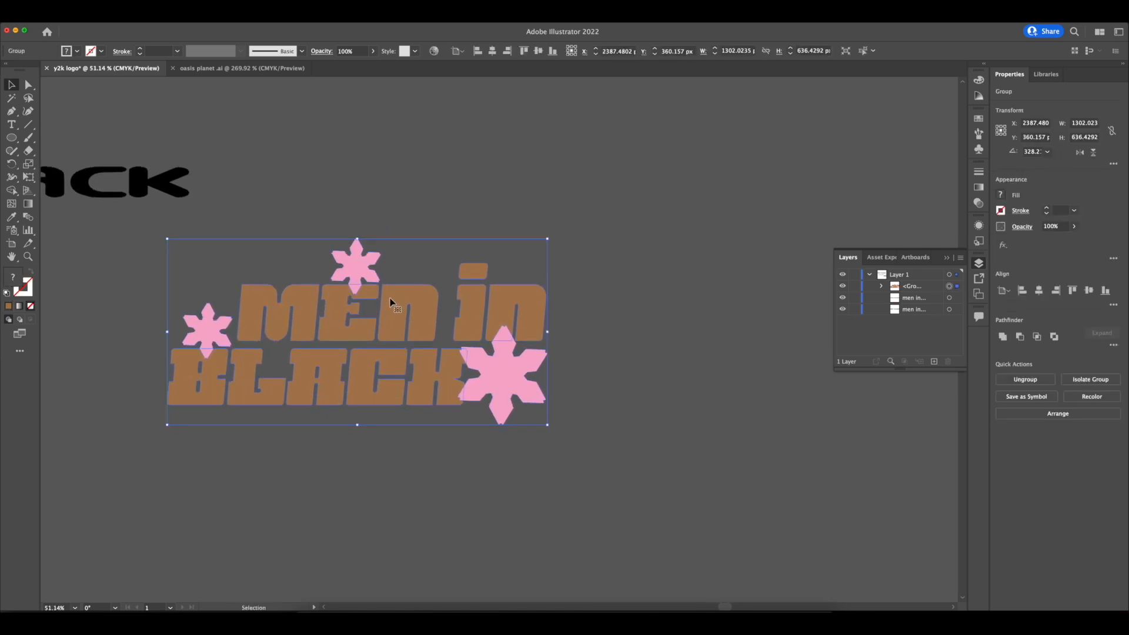
scroll(338, 315, "down", 3)
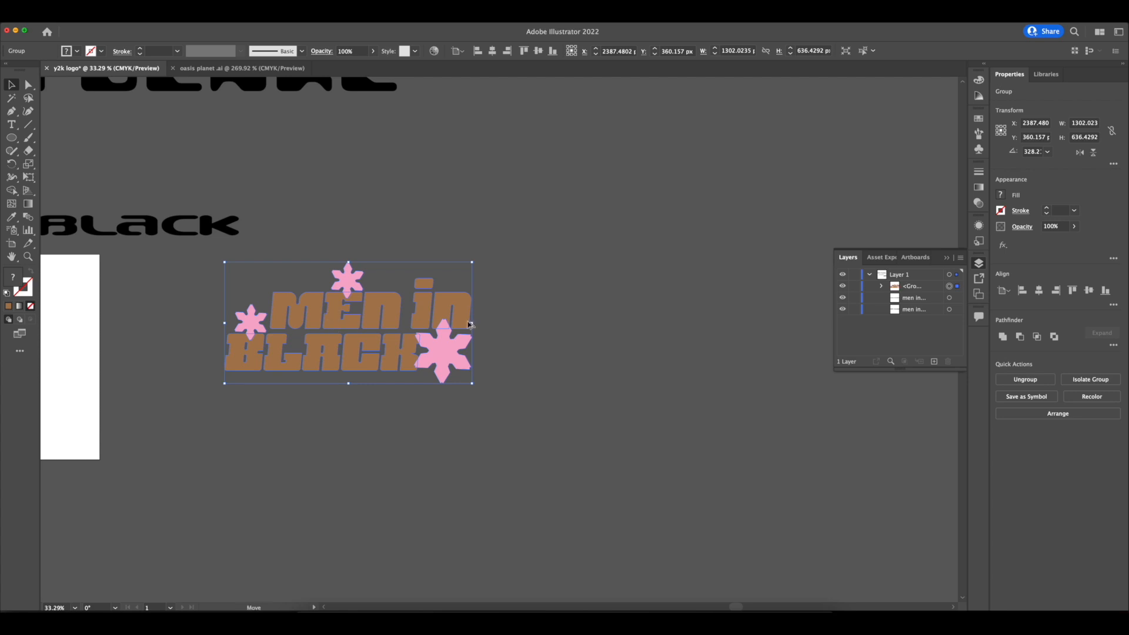
left_click_drag(468, 322, 618, 320)
left_click(532, 397)
scroll(287, 331, "down", 2)
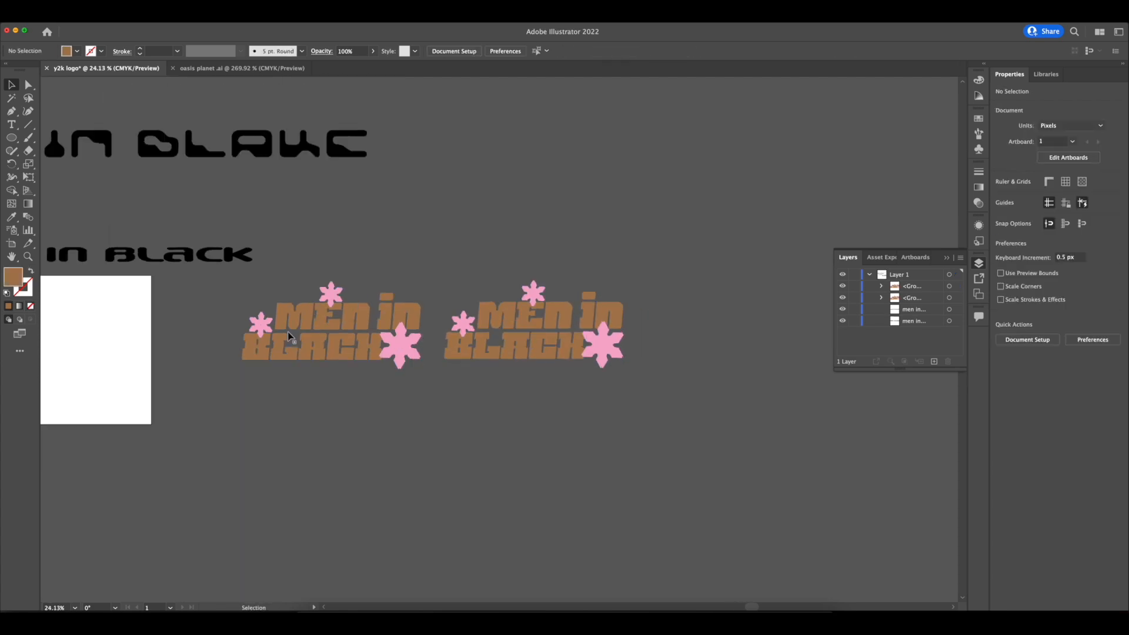
- Apply Offset Path to the original lettering-and-stars group with a 10 px offset and Round joins
scroll(288, 332, "up", 4)
left_click_drag(266, 334, 234, 342)
left_click_drag(122, 282, 456, 411)
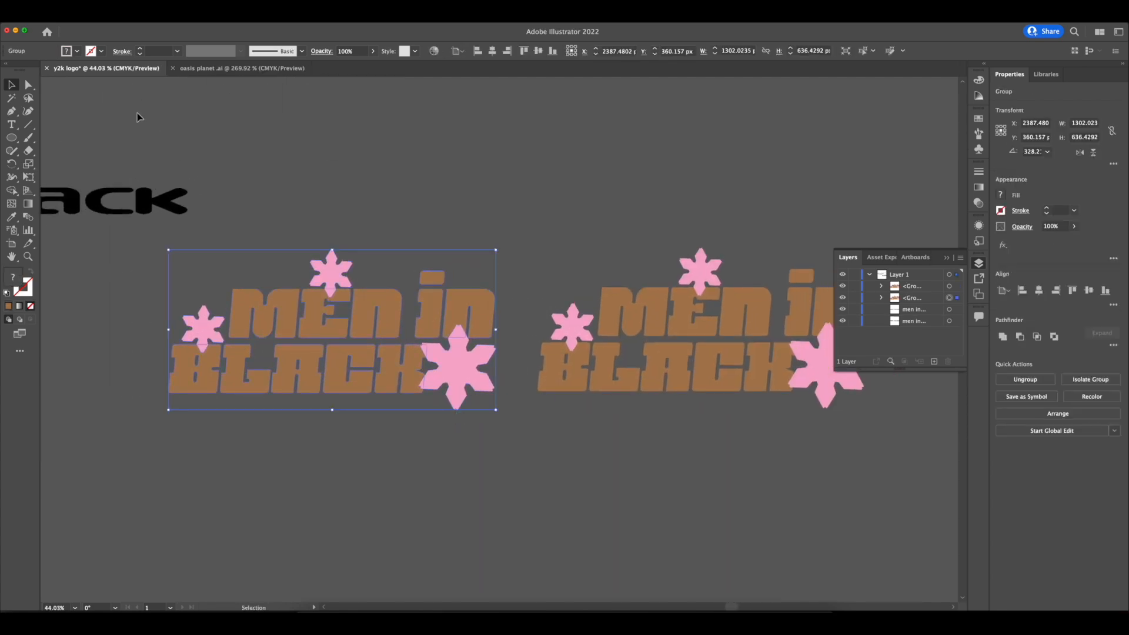
left_click(109, 17)
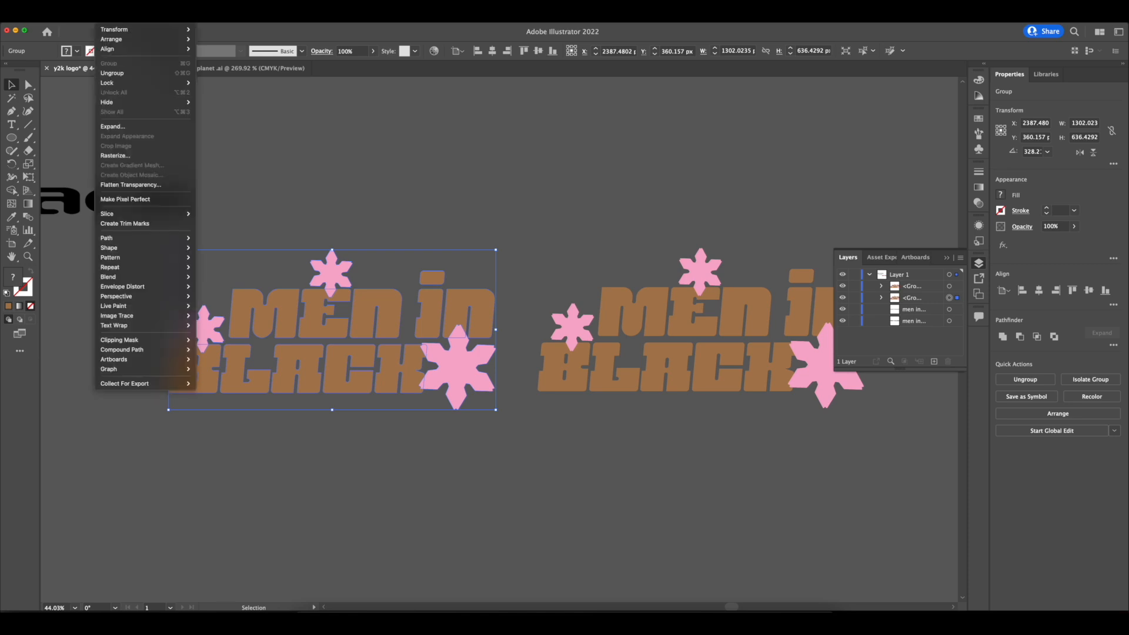
mouse_move(154, 239)
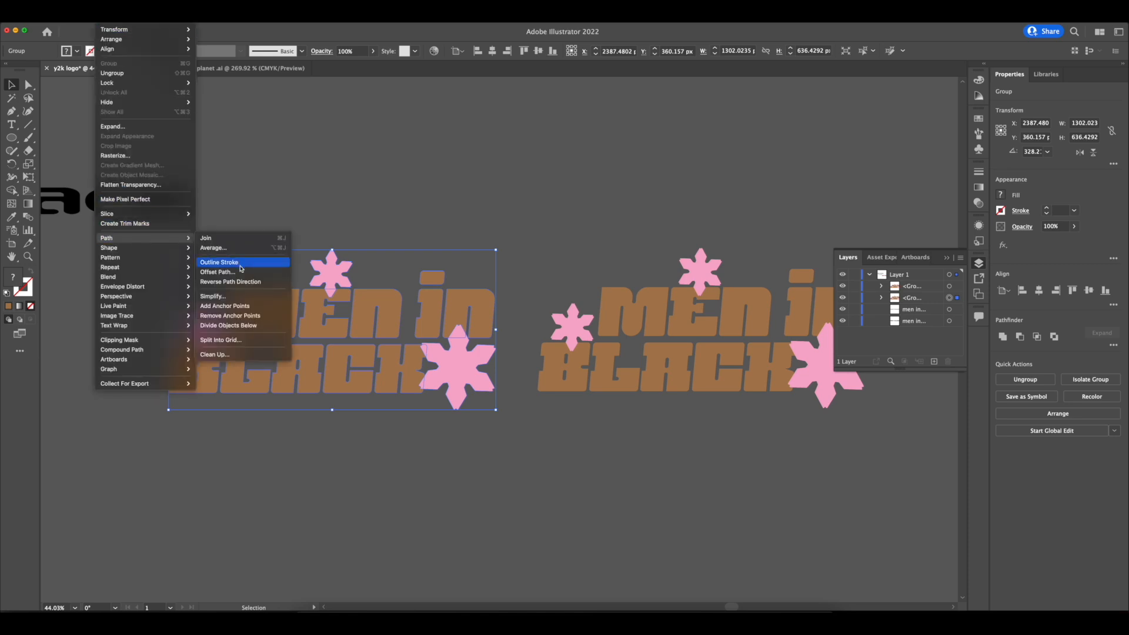
left_click(239, 272)
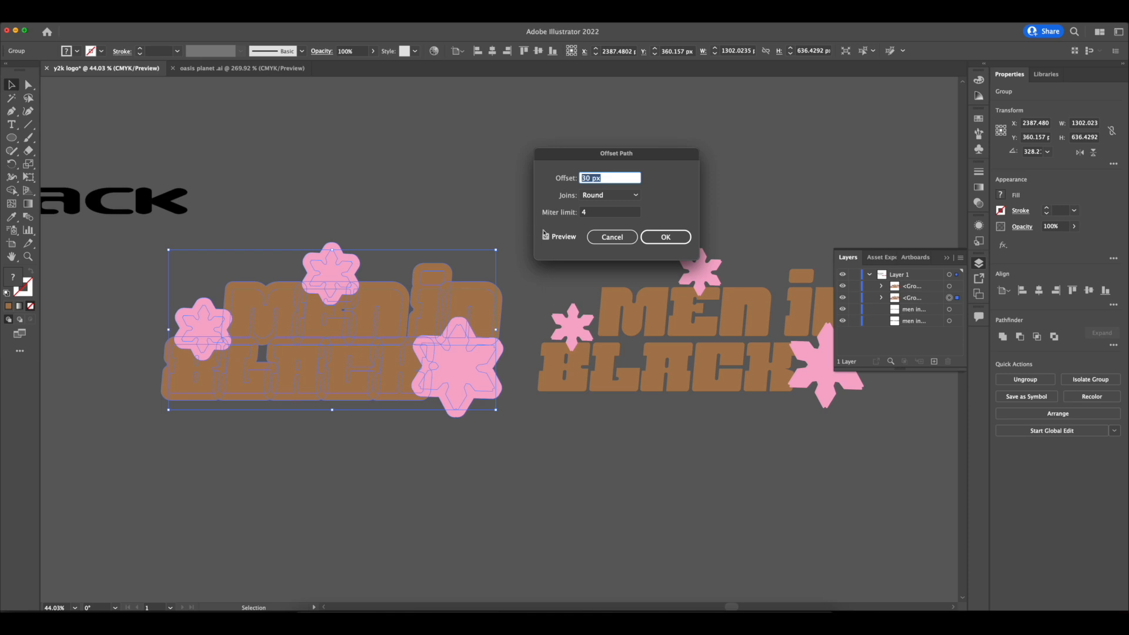
left_click(624, 196)
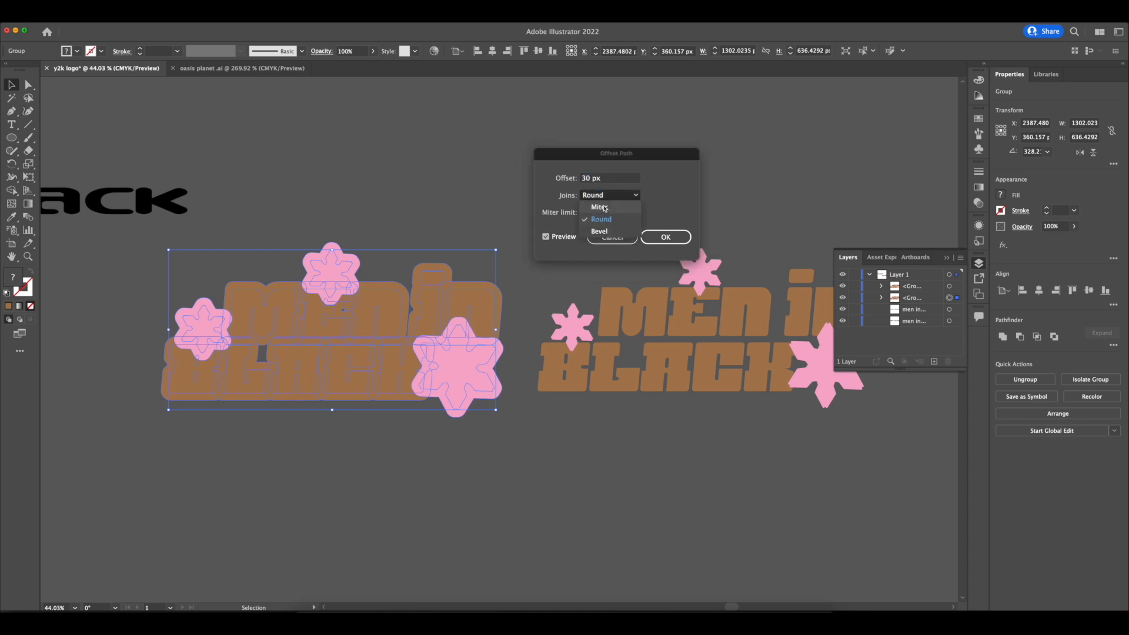
left_click(606, 208)
left_click(605, 196)
left_click(604, 219)
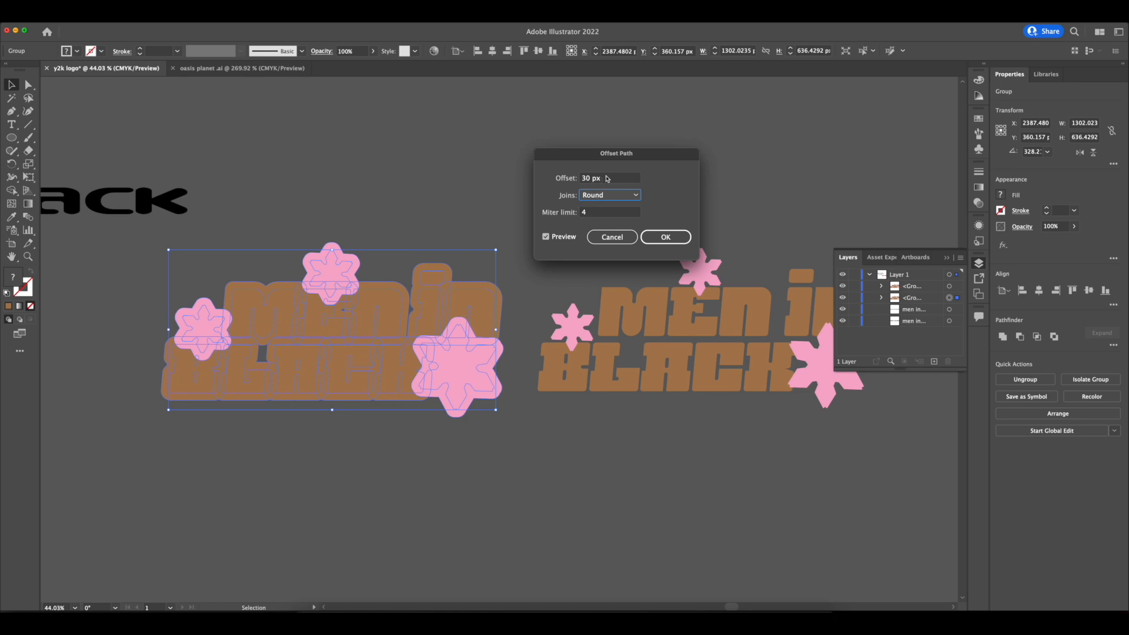
left_click(607, 178)
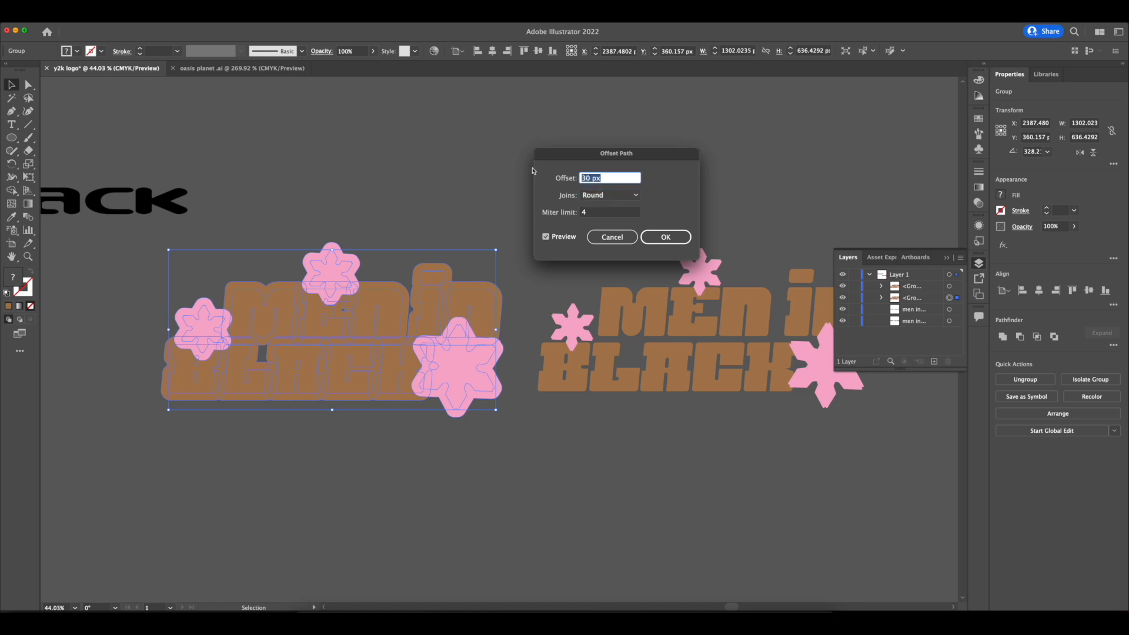
type("10")
key("Return")
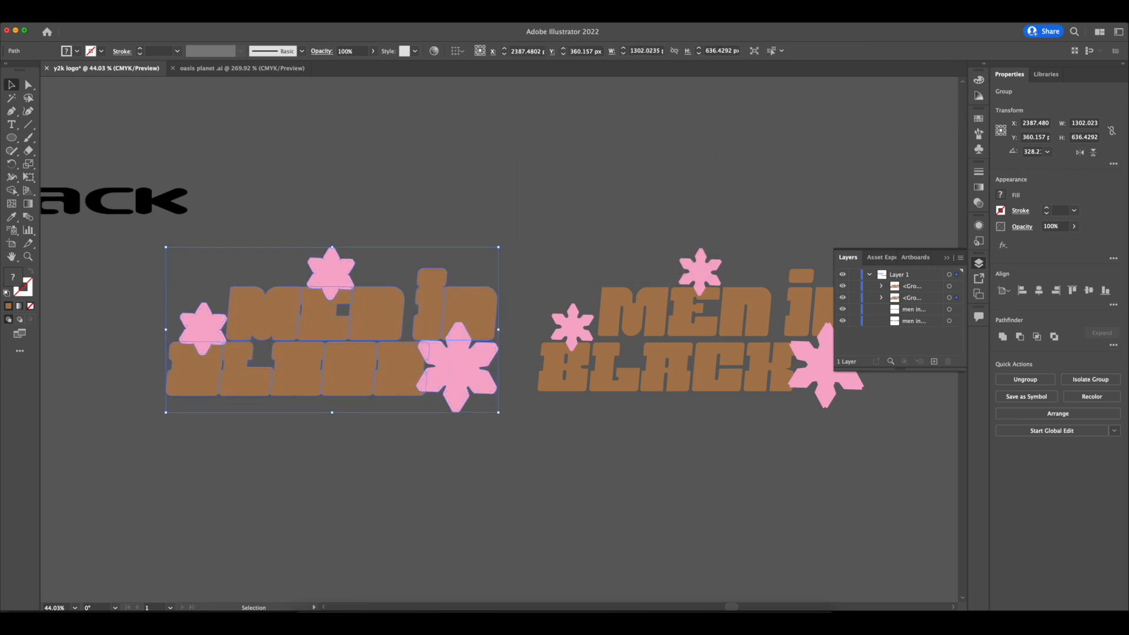
left_click(174, 266)
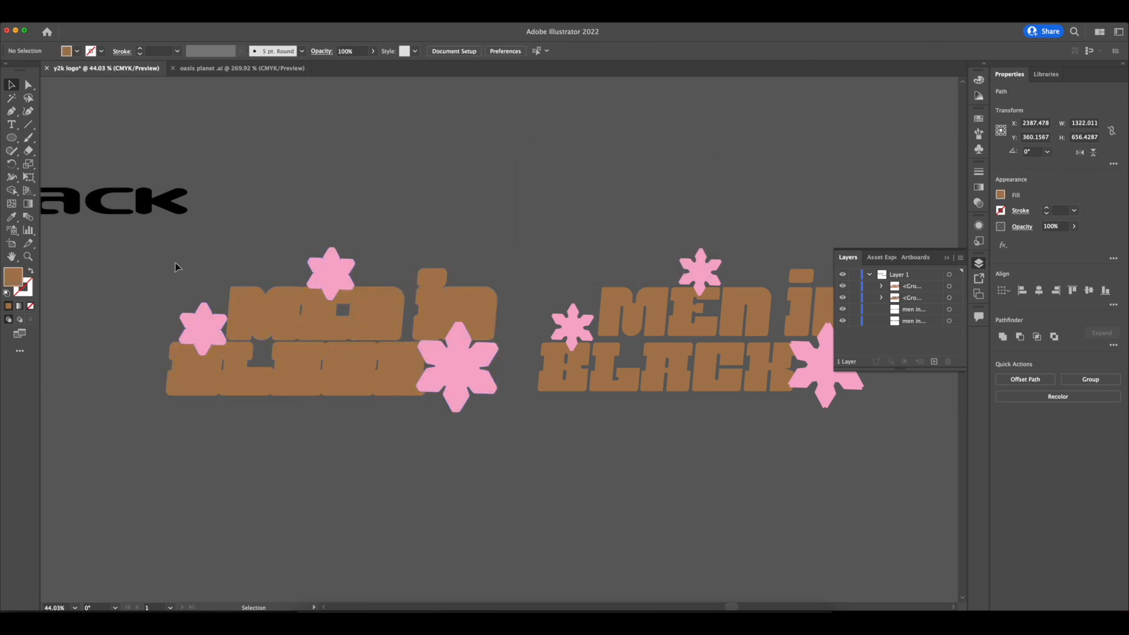
- Unite the offset outlines, lettering and stars of the original group into a single shape with Pathfinder
left_click_drag(170, 259, 495, 429)
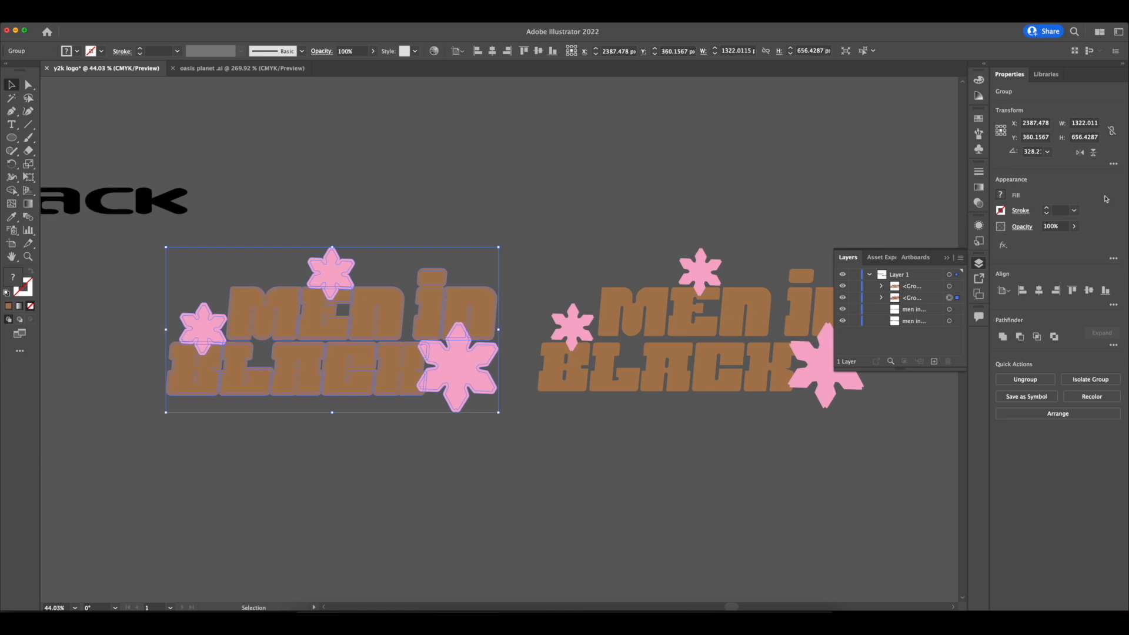
left_click(1003, 337)
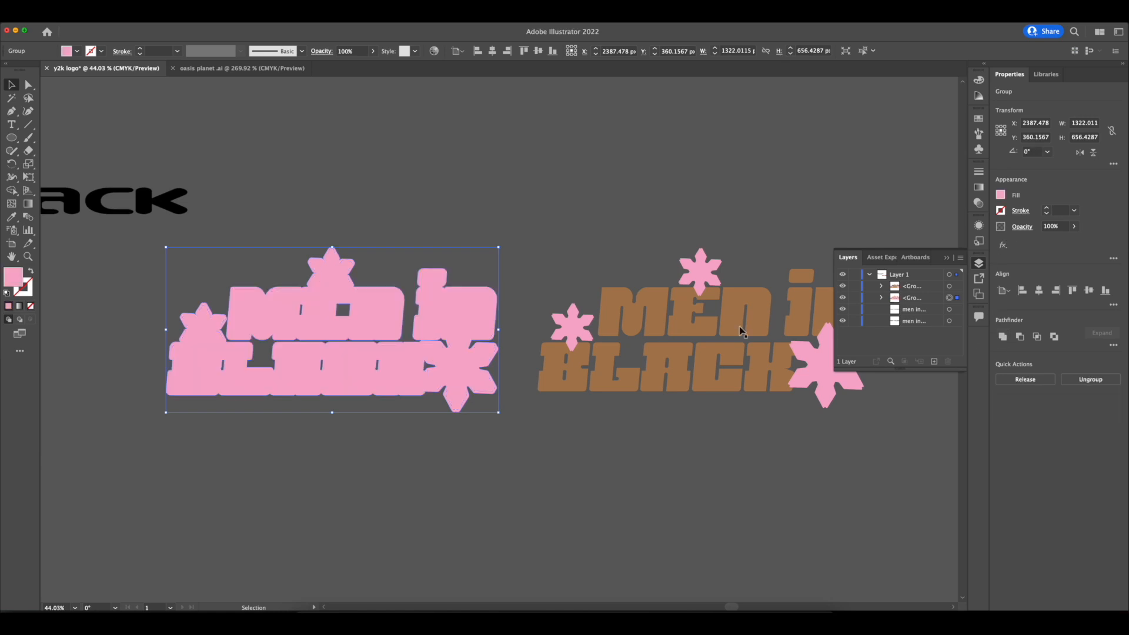
left_click(354, 238)
scroll(538, 247, "down", 2)
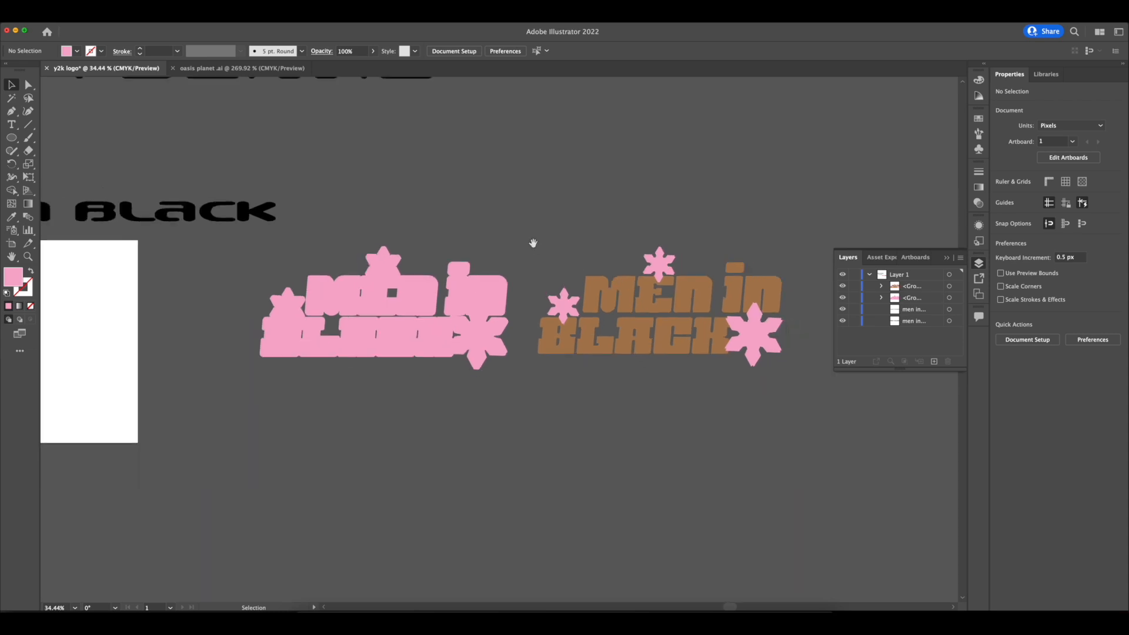
- Fill the united outline shape with a light grey swatch
scroll(529, 253, "right", 1)
left_click(619, 282)
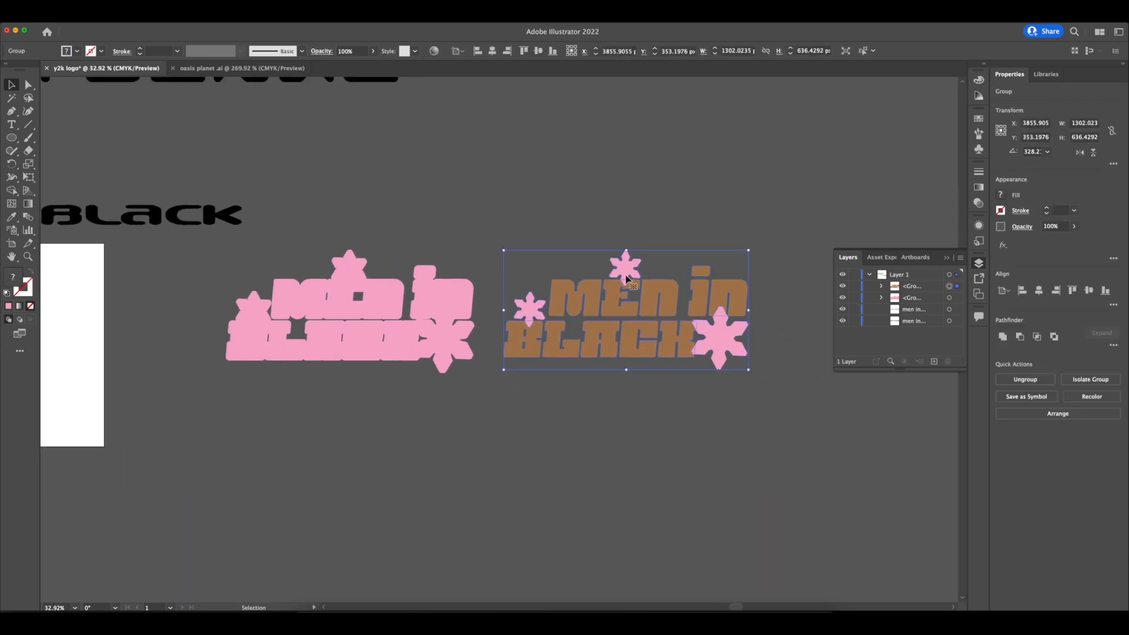
left_click(443, 288)
left_click(1001, 195)
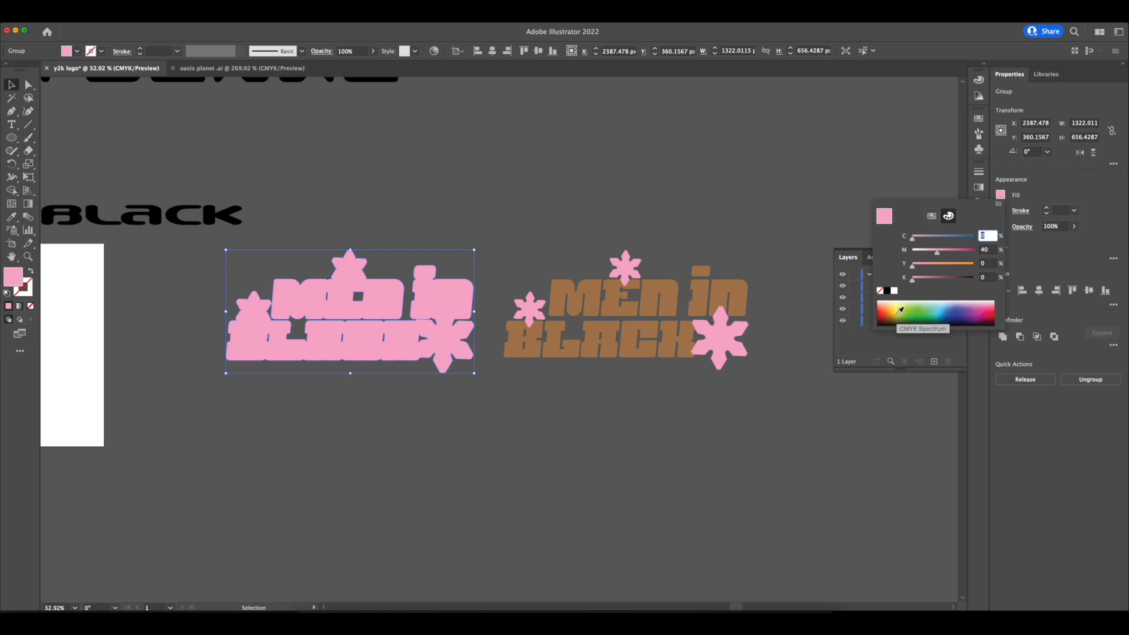
left_click(884, 320)
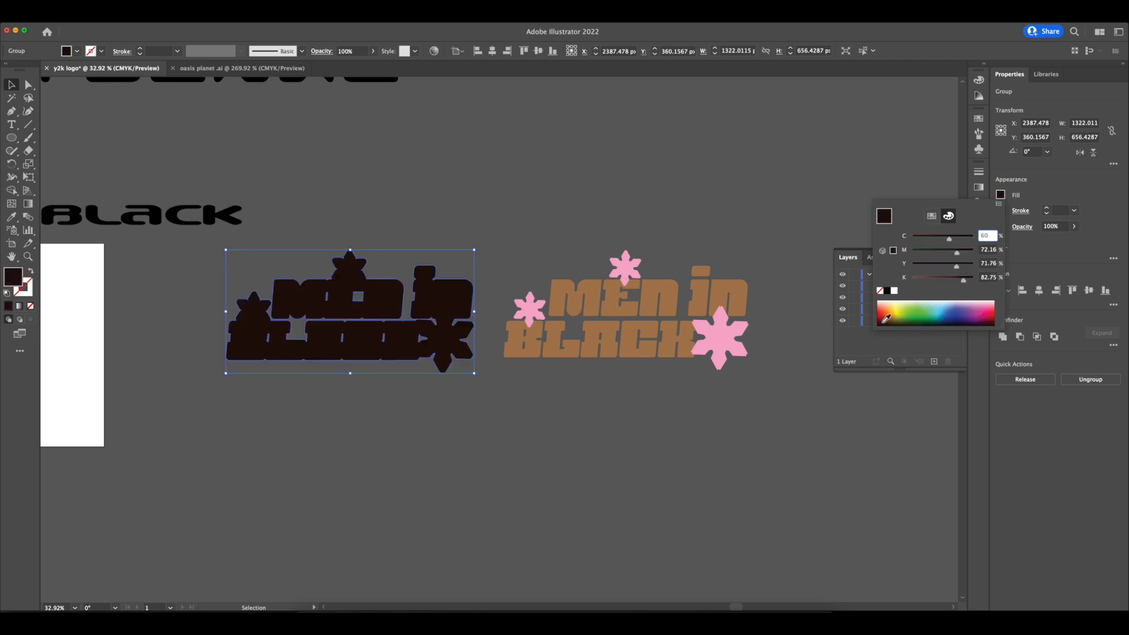
left_click_drag(900, 319, 844, 333)
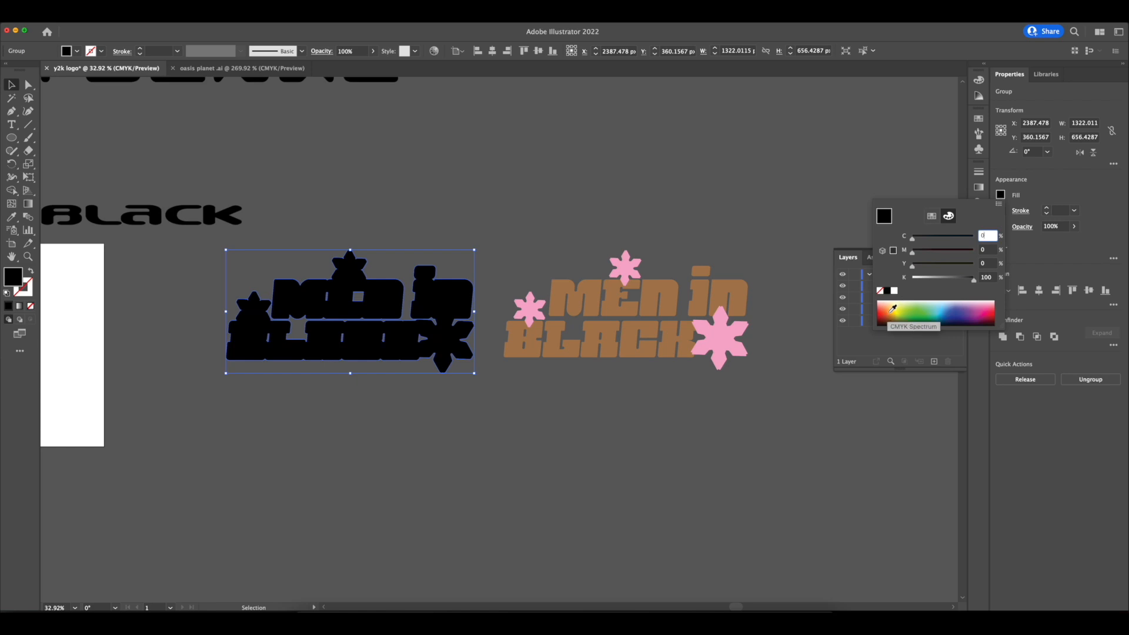
left_click(932, 216)
left_click(941, 266)
left_click(449, 231)
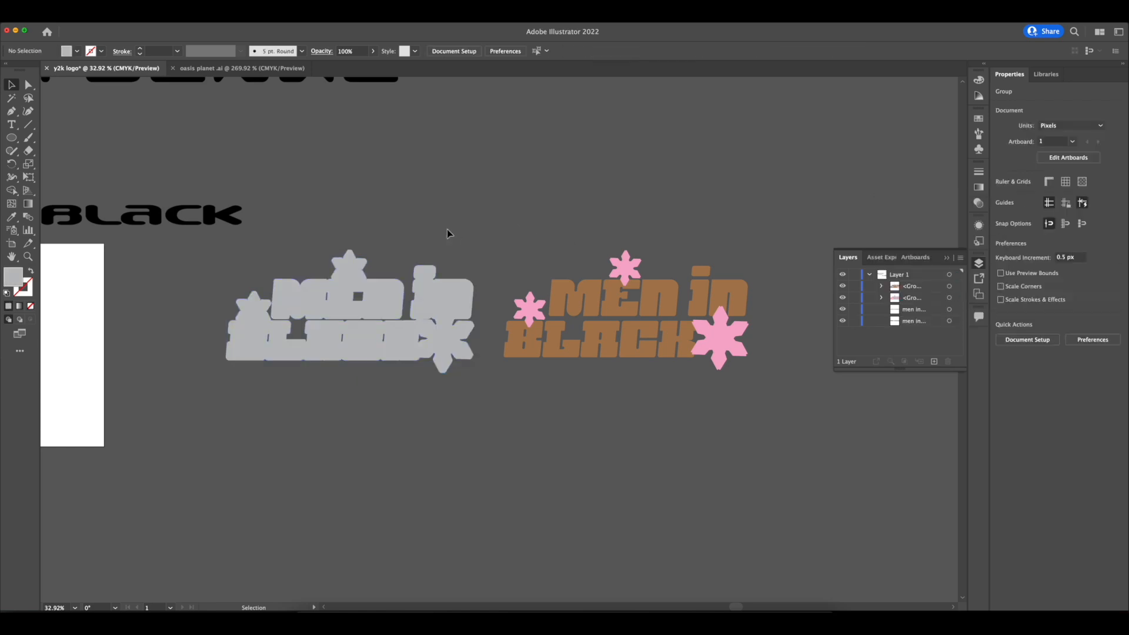
- Move the brown-and-pink logo copy on top of the light grey outline shape
left_click_drag(421, 234, 400, 241)
left_click_drag(474, 254, 746, 384)
left_click_drag(532, 314, 634, 322)
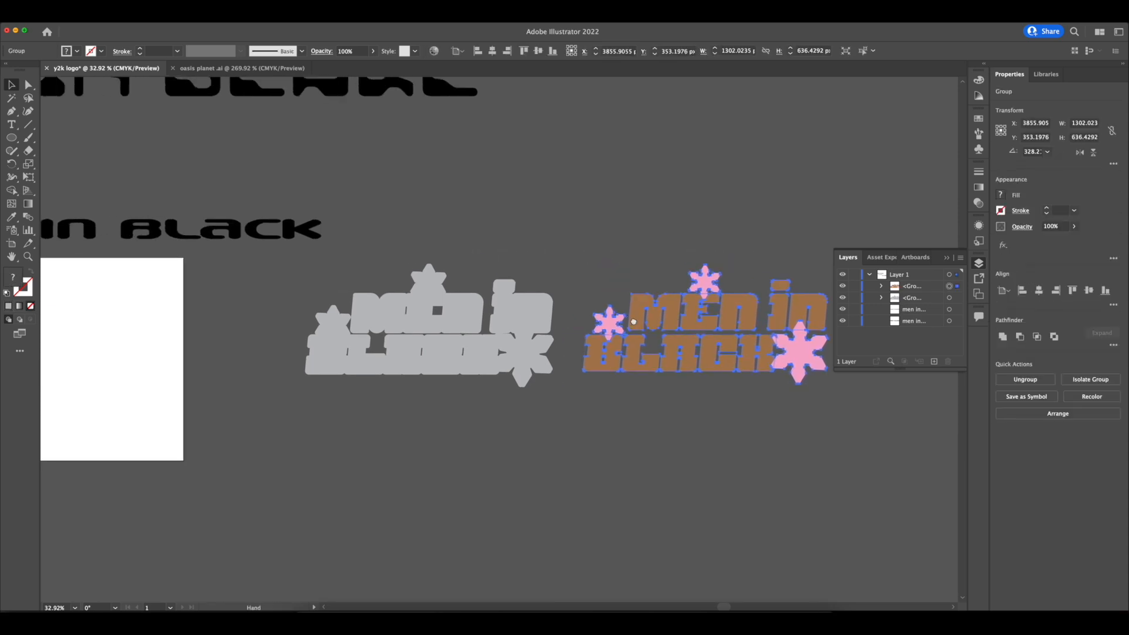
scroll(633, 322, "up", 2)
left_click_drag(737, 292, 425, 295)
- Align the brown-and-pink logo and the grey outline shape to each other's horizontal and vertical centers
left_click(303, 272)
left_click_drag(303, 272, 668, 418)
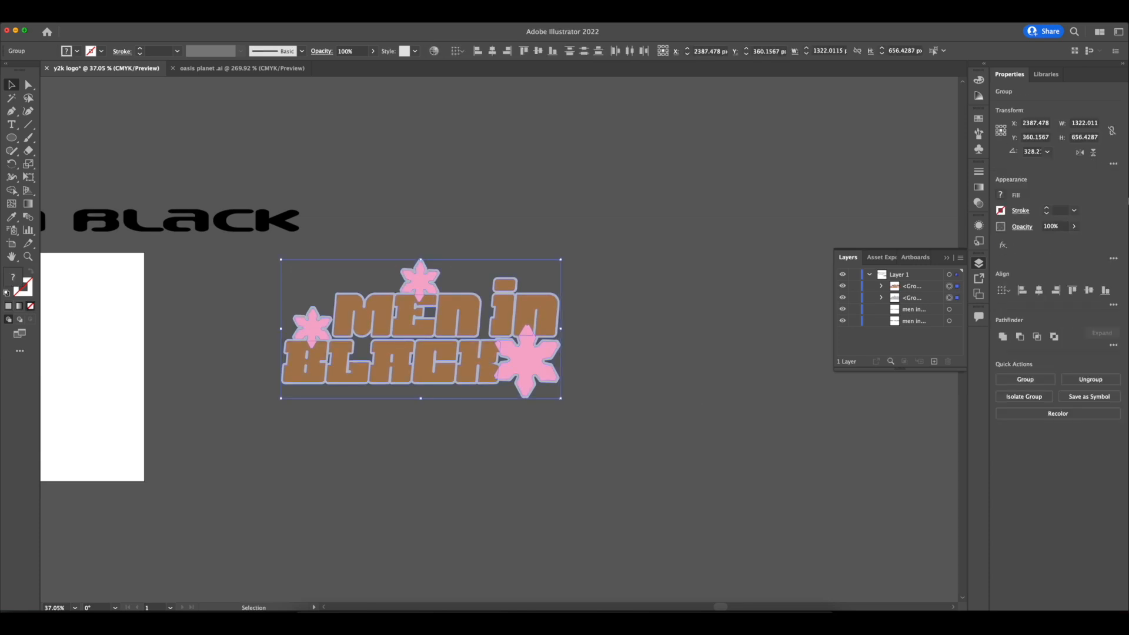
left_click(1040, 291)
left_click(1085, 291)
left_click(507, 235)
- Duplicate the brown-and-pink logo group to the right of the outlined logo and unite the copy into a single shape
scroll(467, 249, "up", 3)
left_click_drag(468, 249, 465, 136)
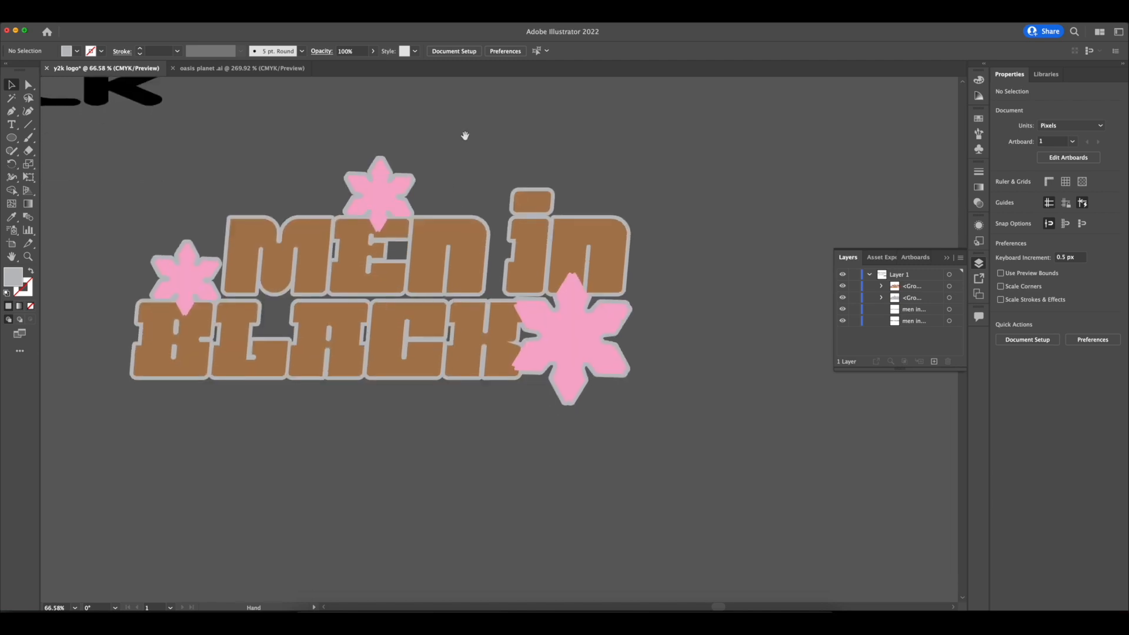
scroll(379, 215, "up", 2)
scroll(379, 215, "down", 3)
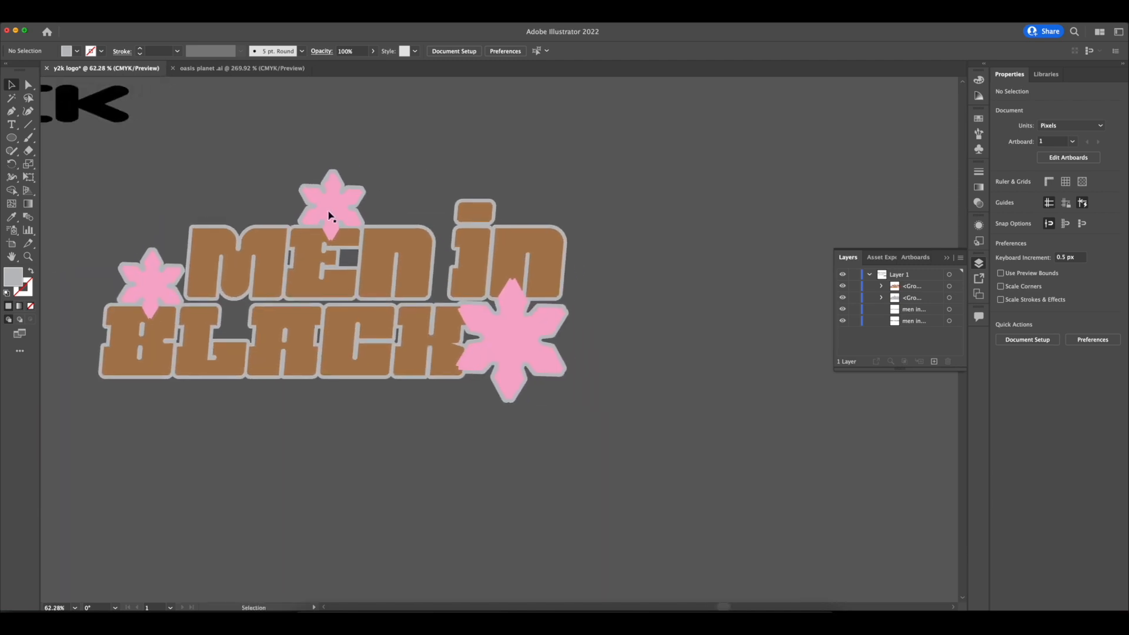
scroll(330, 216, "down", 2)
left_click(374, 283)
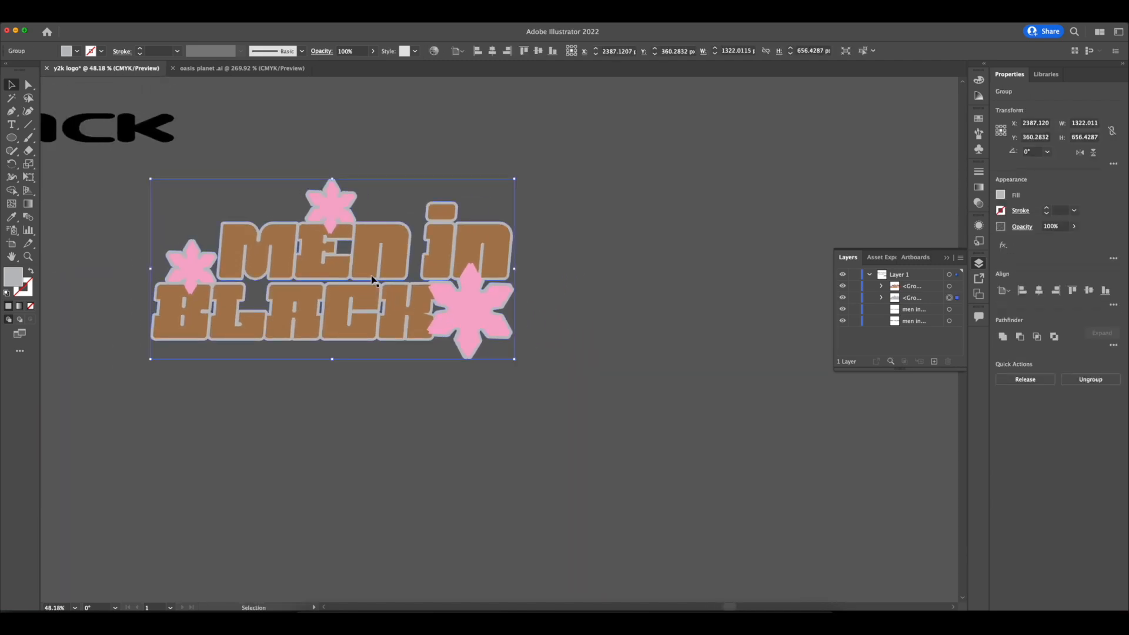
left_click(314, 251)
left_click_drag(314, 251, 691, 254)
scroll(691, 254, "right", 4)
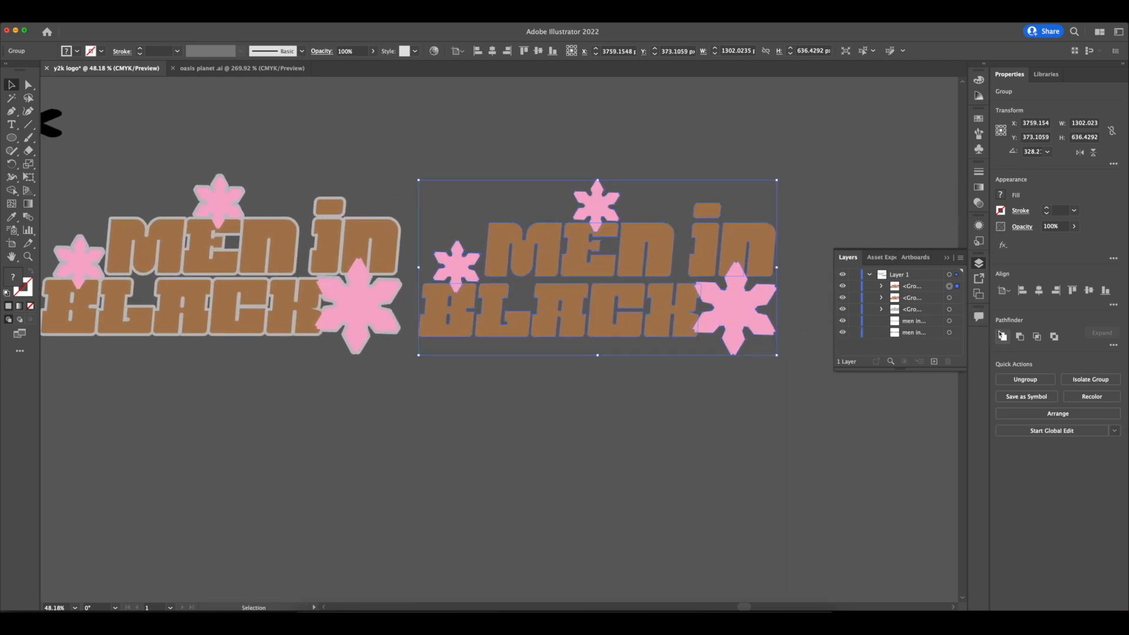
left_click(1002, 336)
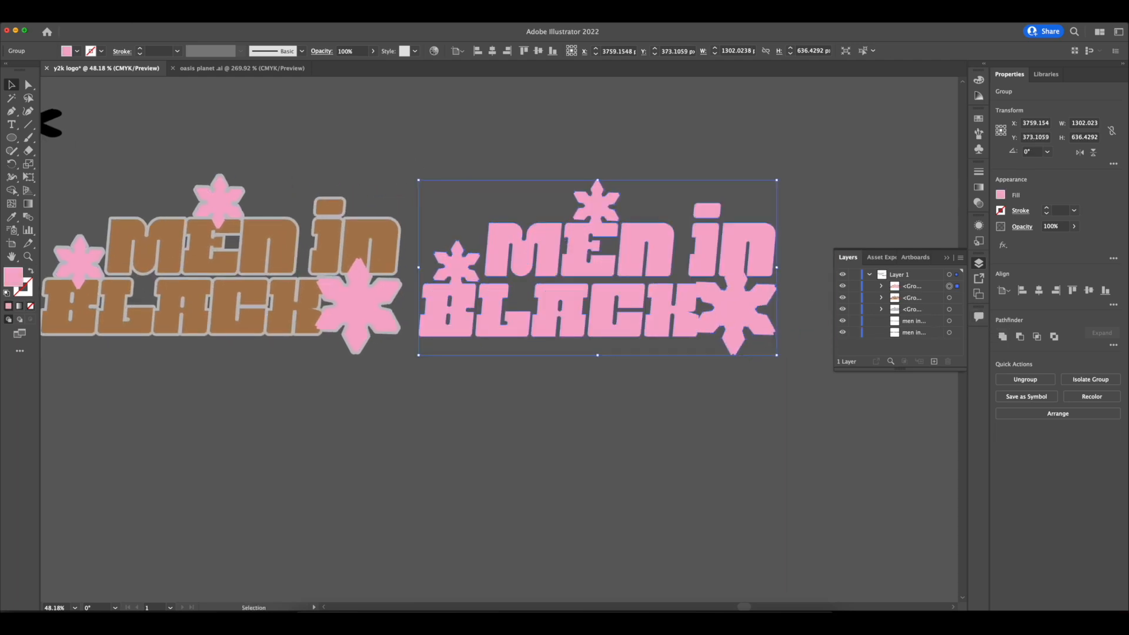
- Apply Offset Path to the united pink logo copy with a 60 px offset and Round joins
left_click(110, 16)
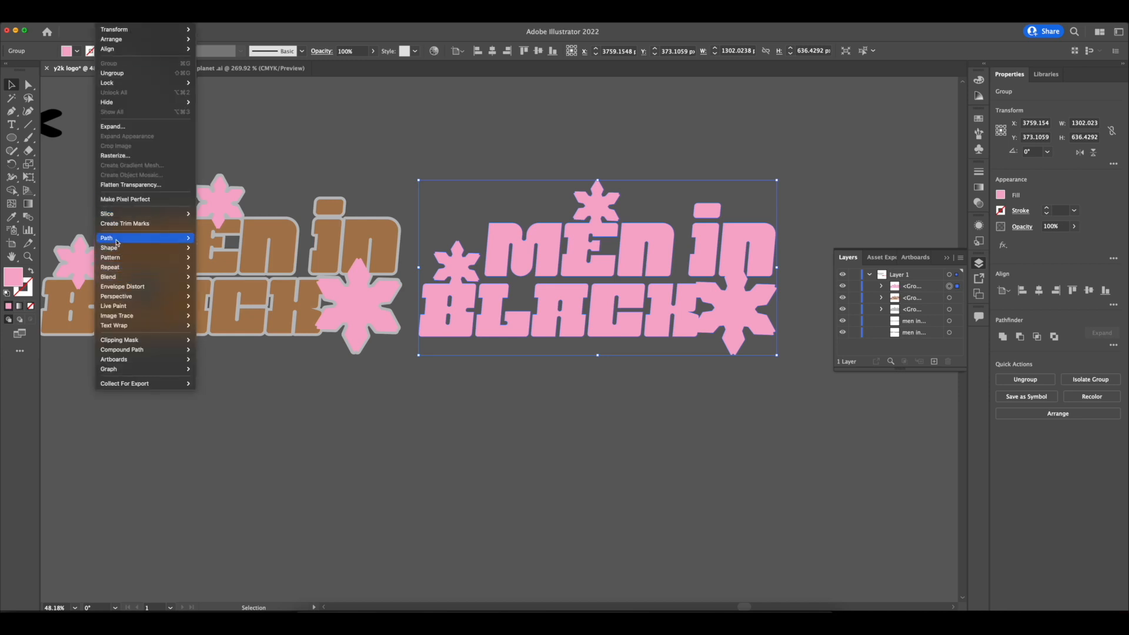
mouse_move(116, 239)
left_click(218, 272)
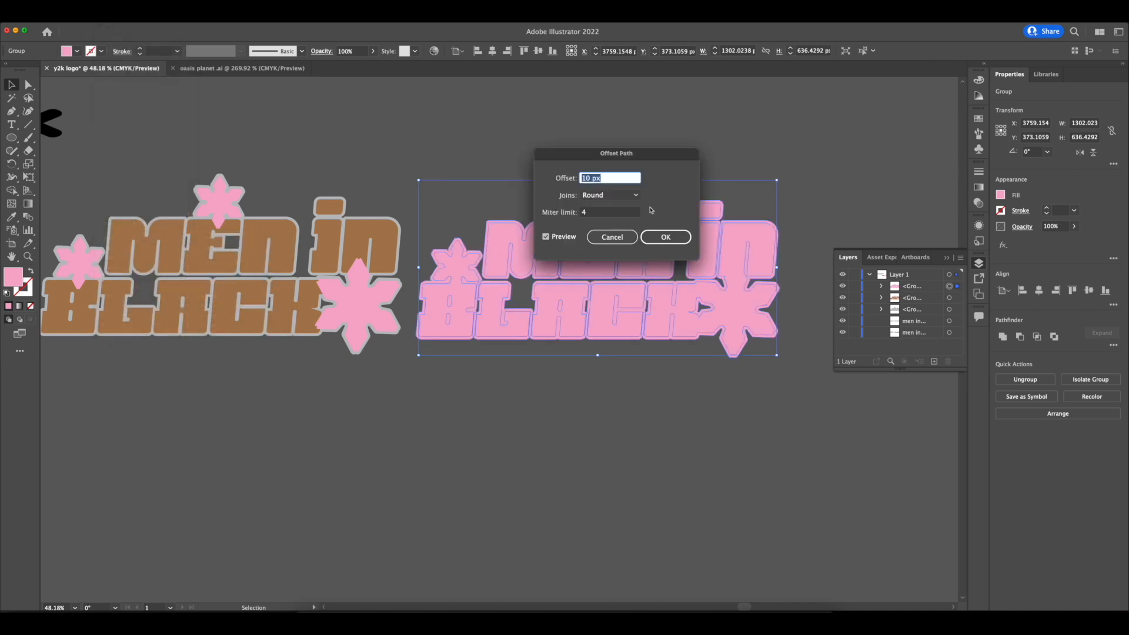
type("60")
key("Return")
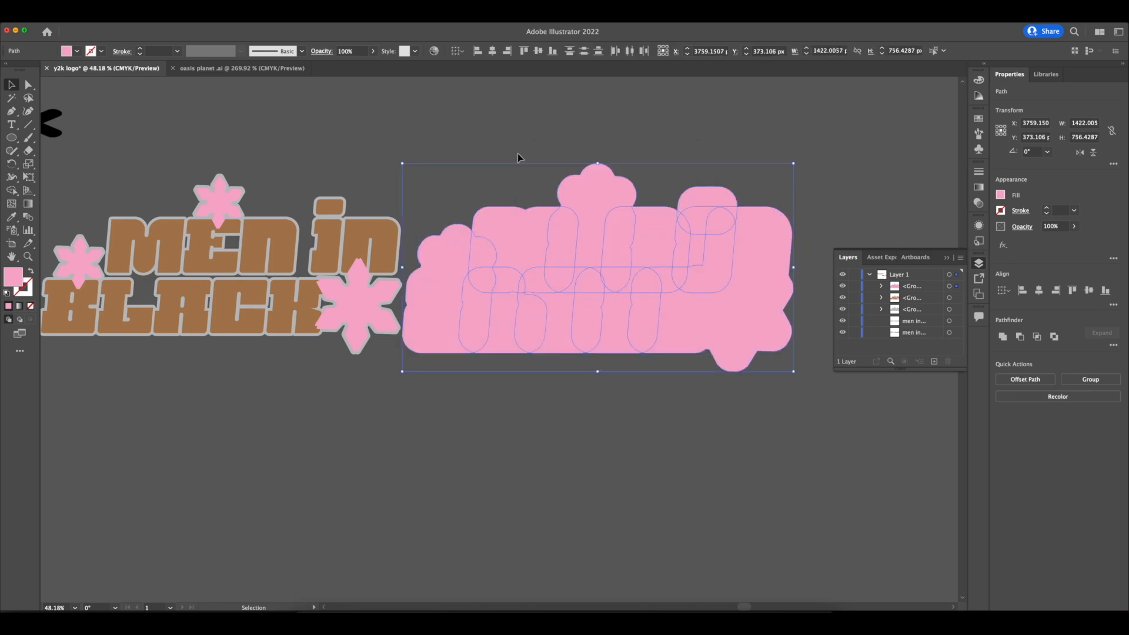
- Unite the wide offset paths into one solid backing shape and select the whole pink group containing it
scroll(518, 154, "down", 3)
left_click(1003, 336)
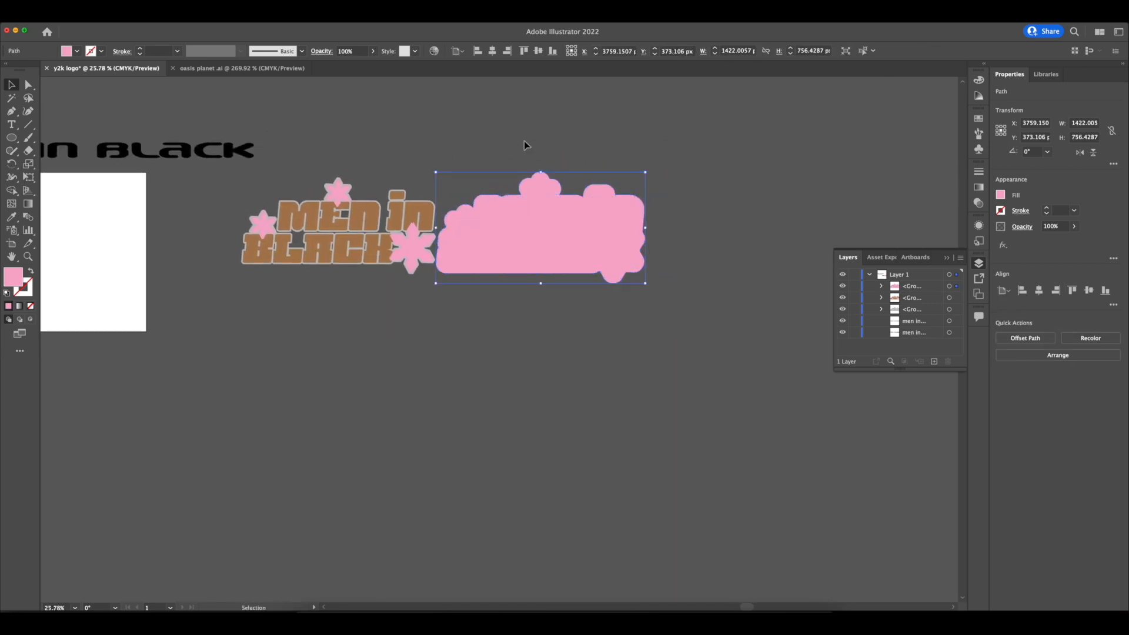
left_click(524, 142)
left_click(534, 223)
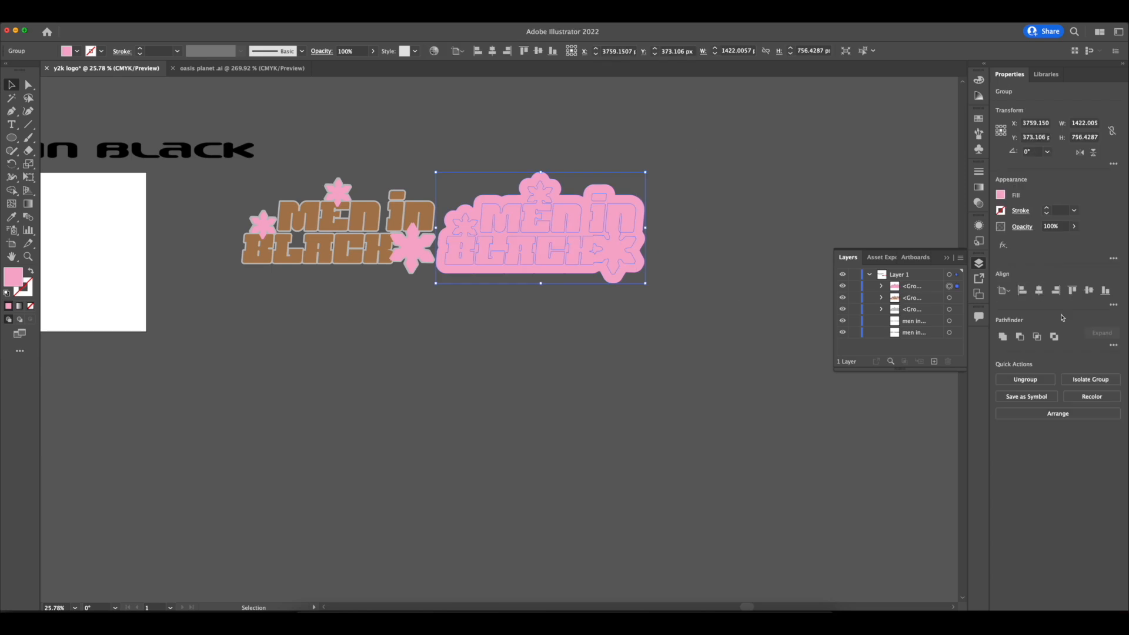
- Unite the selected pink group into one solid silhouette and move it below the two logo groups in the layer order
left_click(1003, 337)
left_click(515, 146)
scroll(410, 169, "up", 1)
scroll(553, 228, "up", 1)
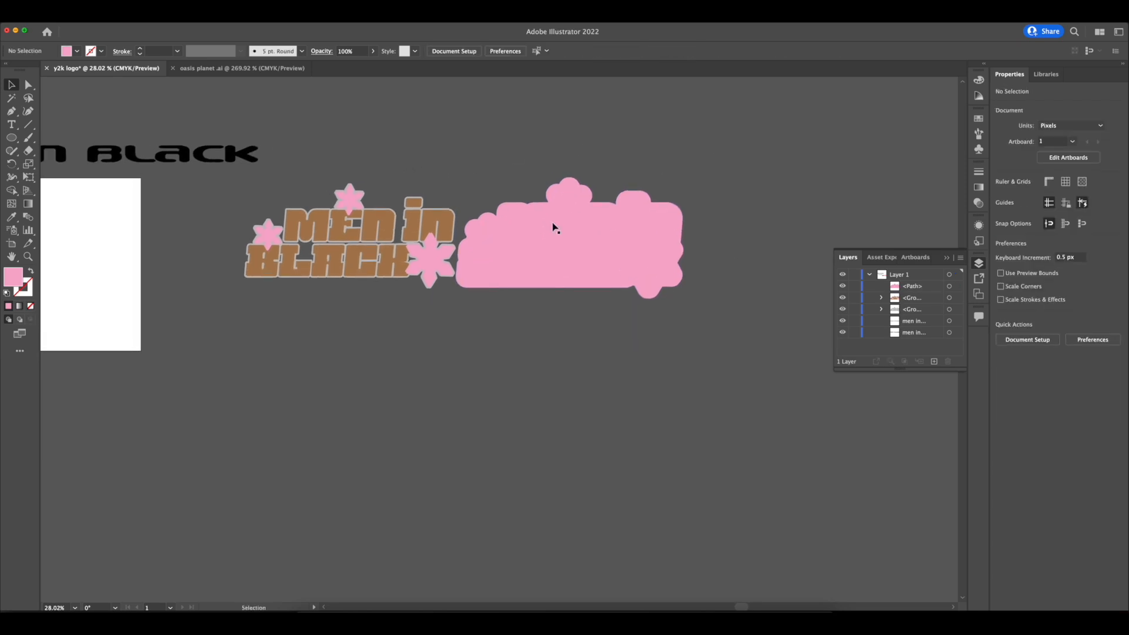
left_click_drag(910, 283, 900, 315)
scroll(433, 221, "up", 3)
- Fill the grey outline group and the pink backing silhouette with black
left_click(949, 298)
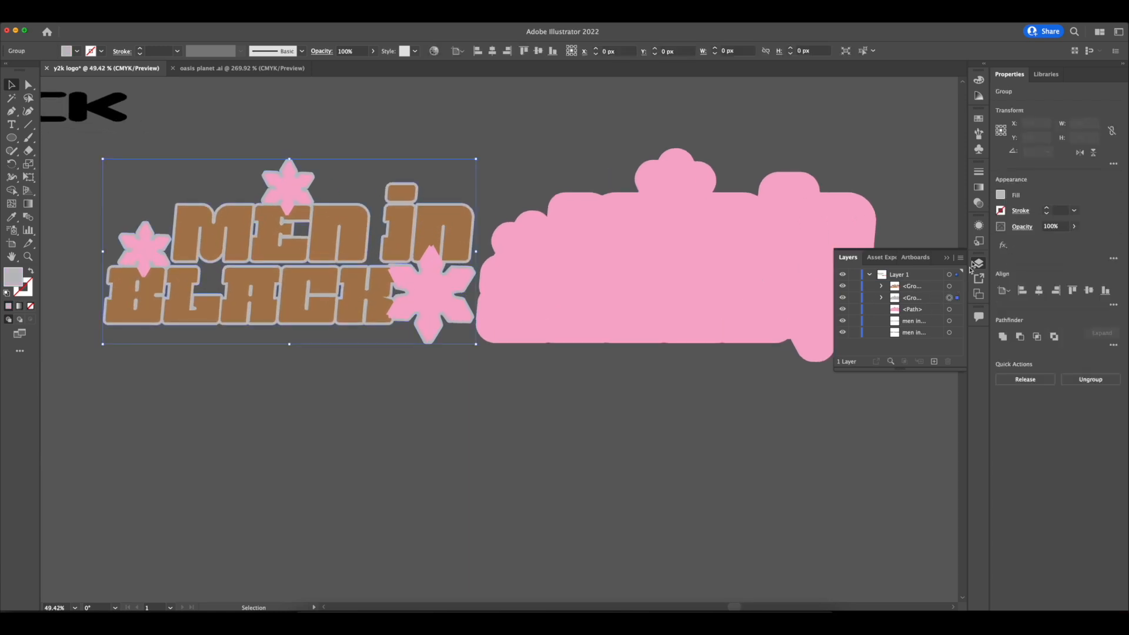
left_click(1000, 195)
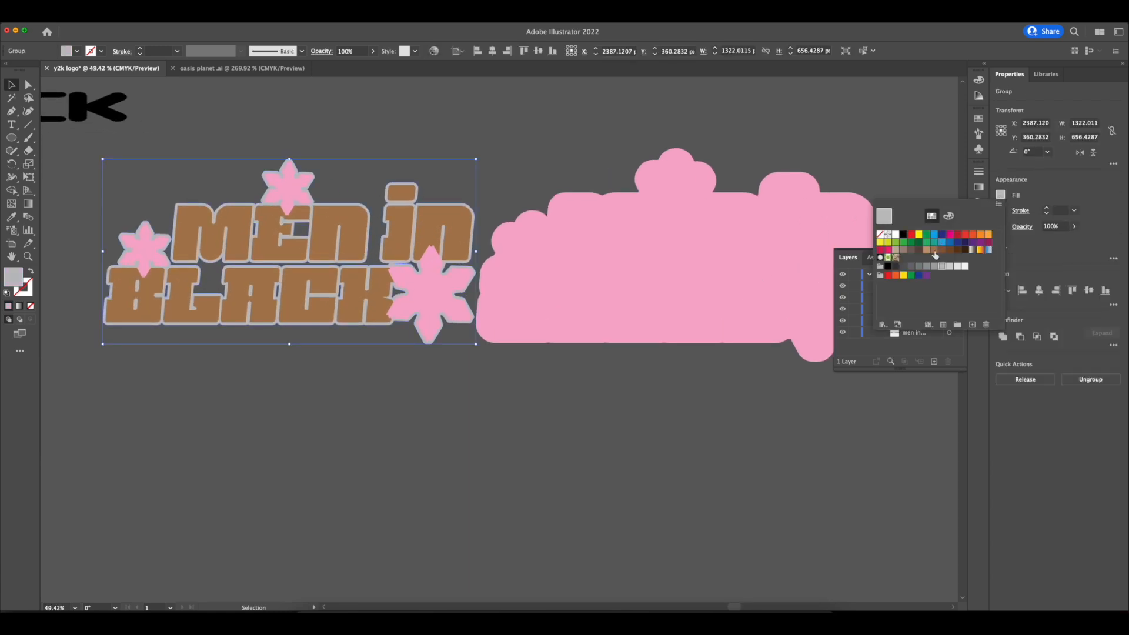
left_click(918, 268)
left_click(903, 267)
left_click(896, 268)
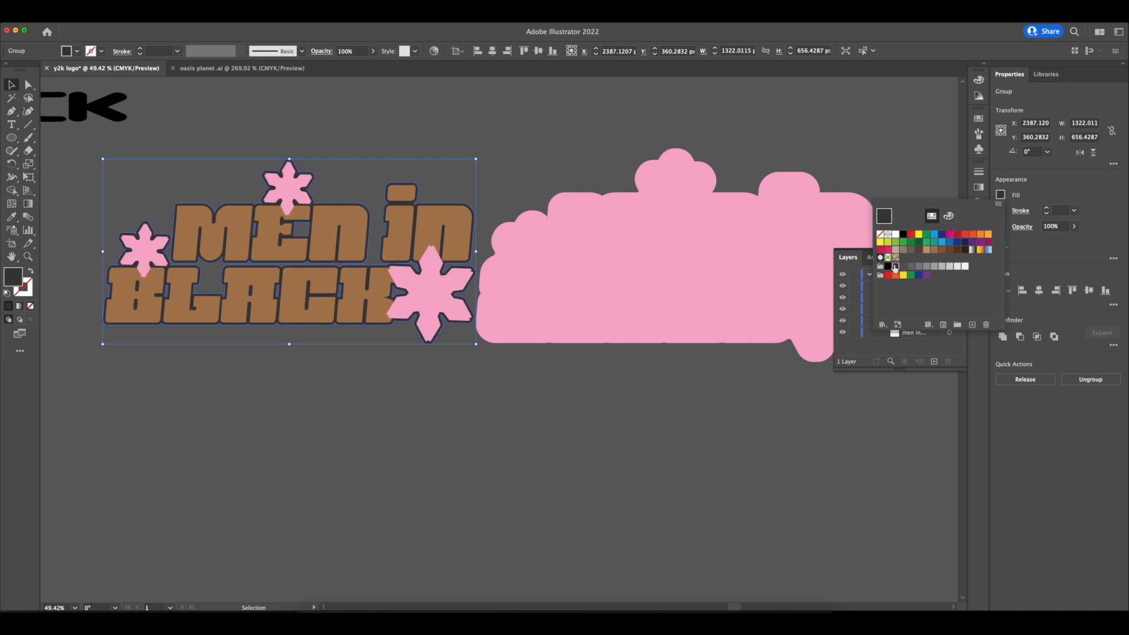
left_click(889, 267)
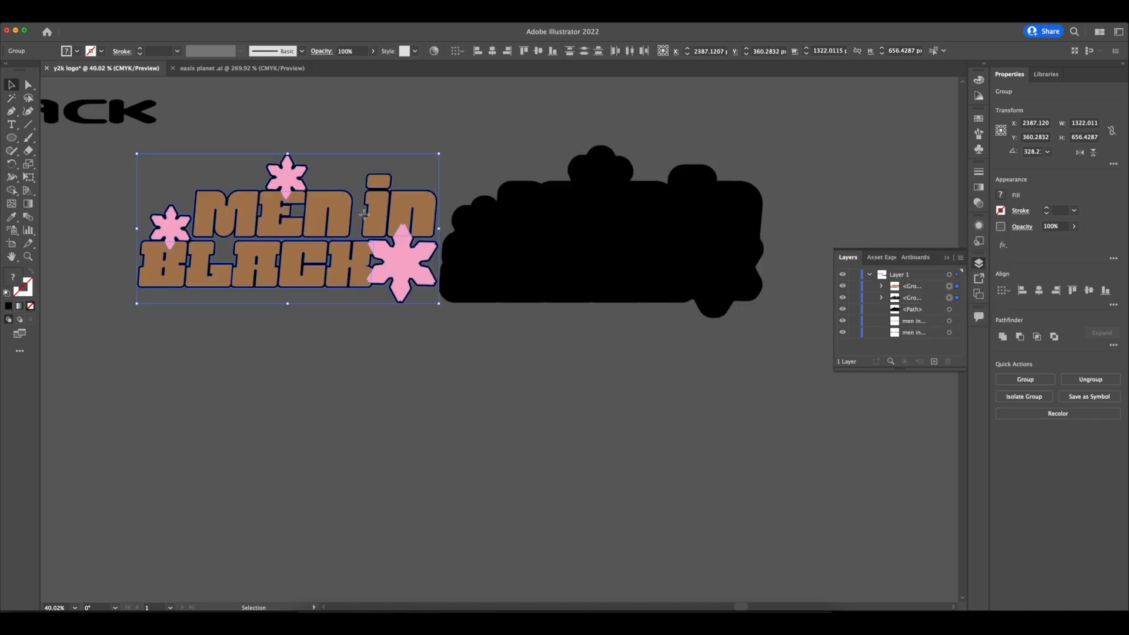
- Try to place the brown-and-pink logo and its black outline together over the black backing shape
left_click_drag(368, 219, 675, 216)
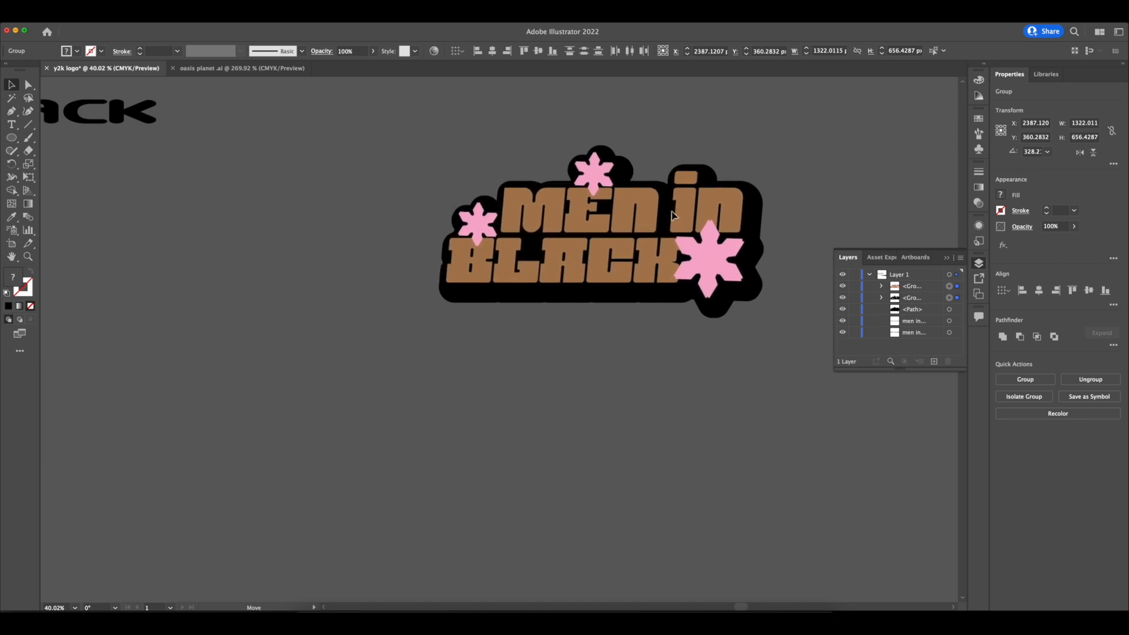
left_click_drag(672, 211, 672, 212)
left_click_drag(646, 189, 390, 194)
scroll(437, 181, "up", 4)
scroll(391, 193, "down", 1)
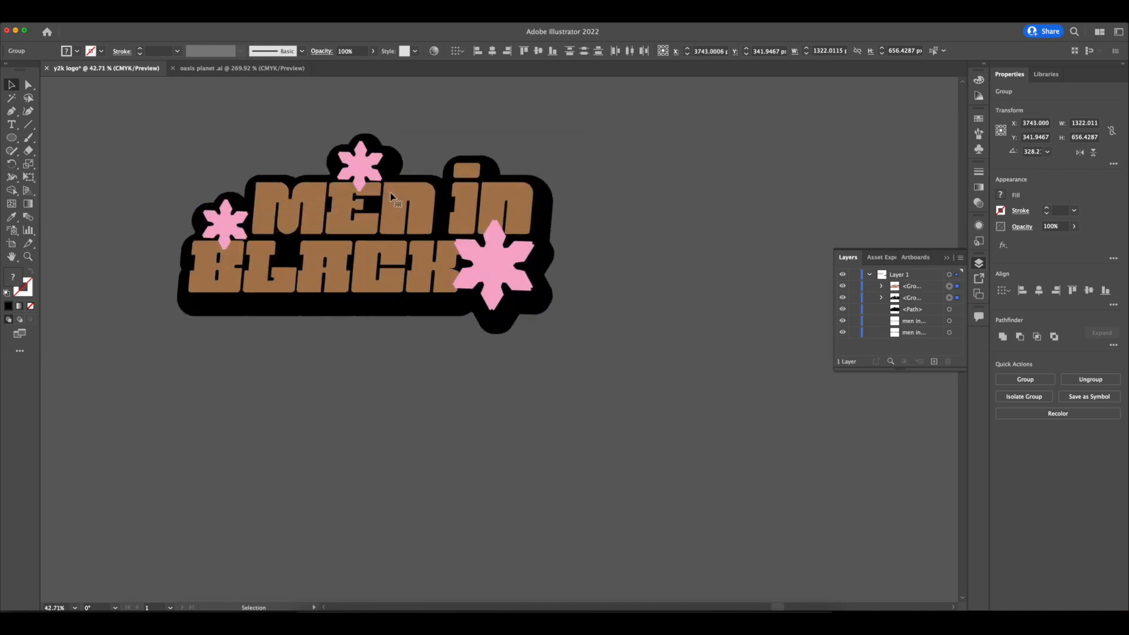
left_click(534, 347)
left_click_drag(520, 342, 528, 343)
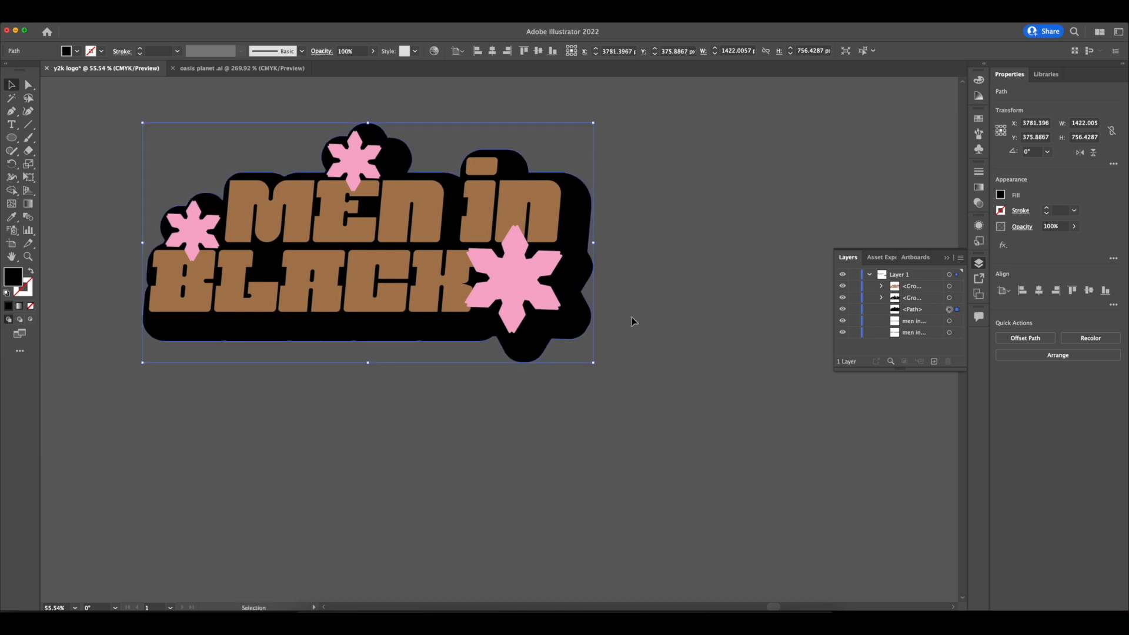
left_click(634, 289)
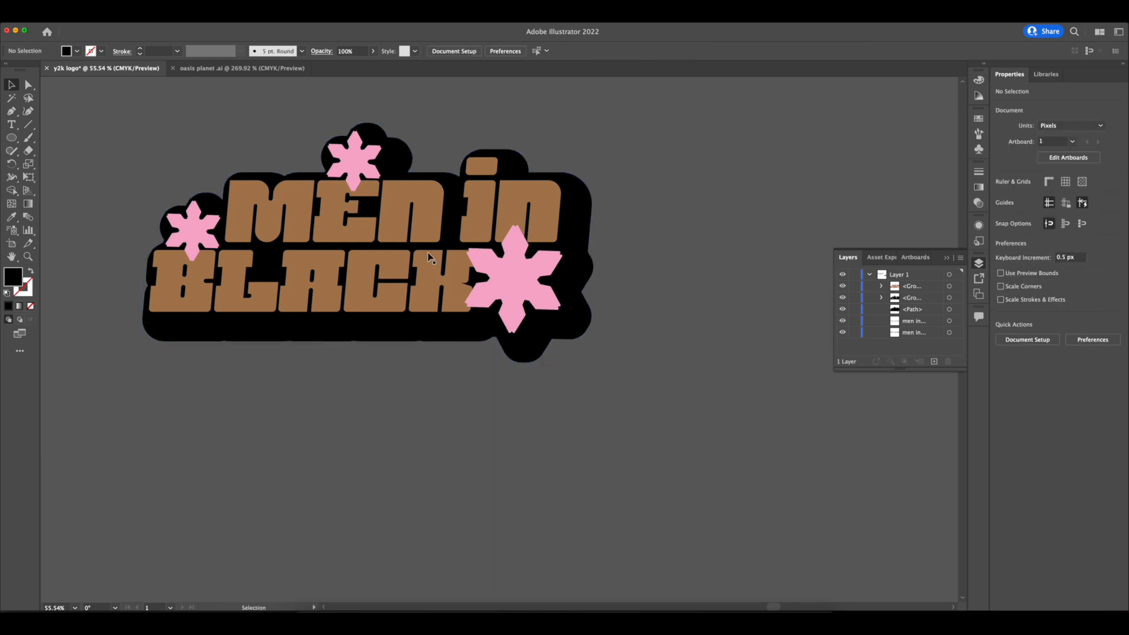
- Undo the moves of the logo until it sits beside the backing shape with its outline again
scroll(428, 253, "left", 5)
left_click_drag(489, 231, 251, 228)
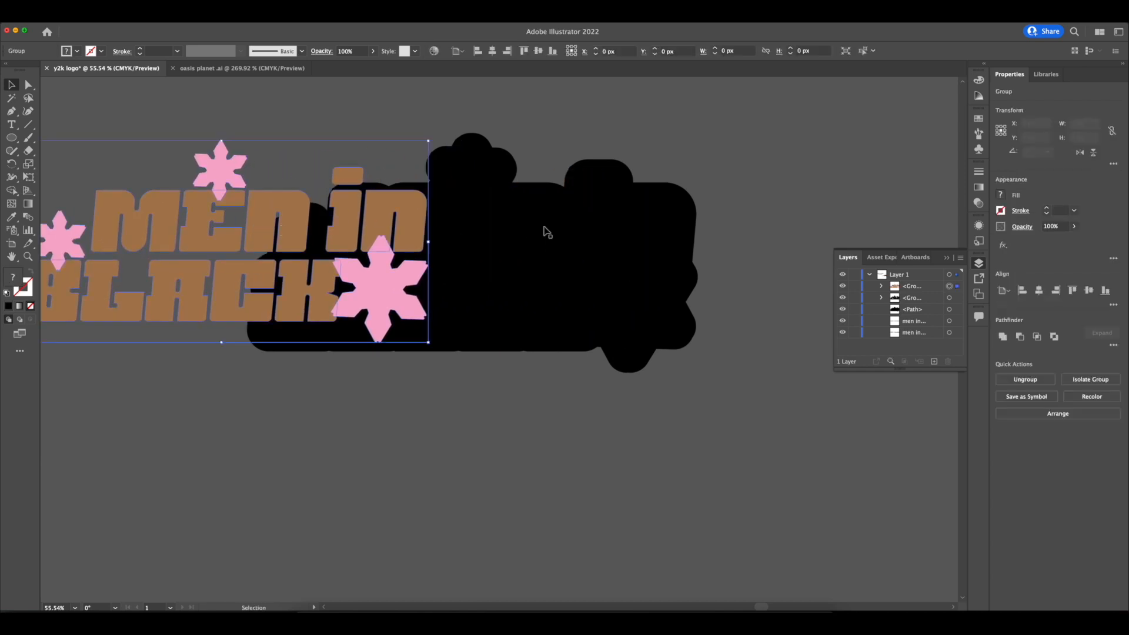
left_click(537, 233)
key("super+z")
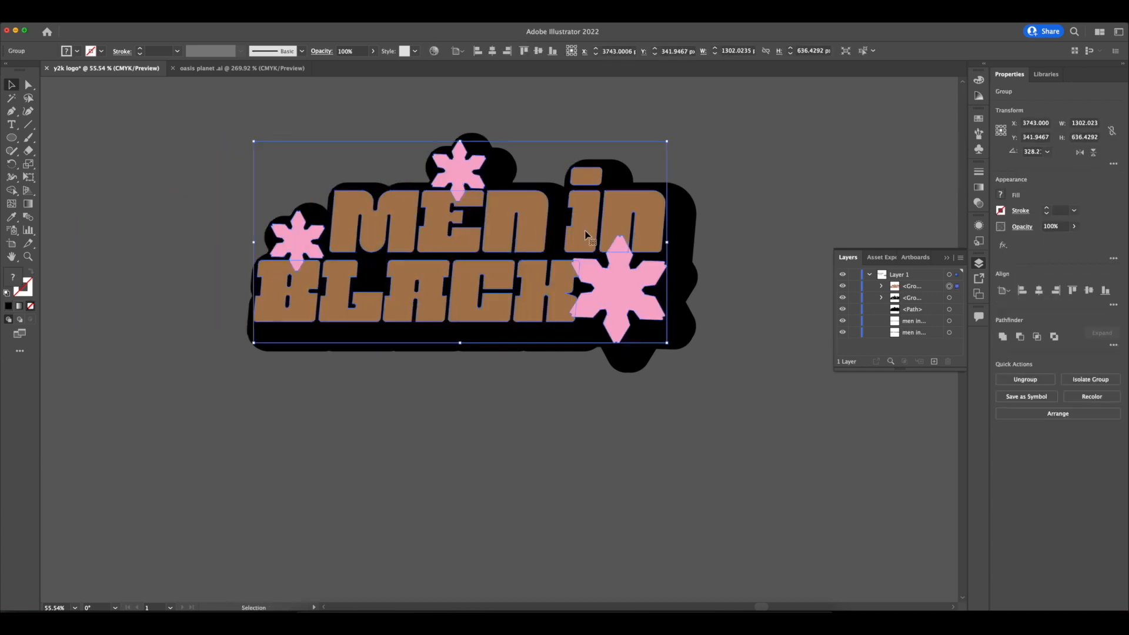
key("super+z")
key("super+z")
key("super+z")
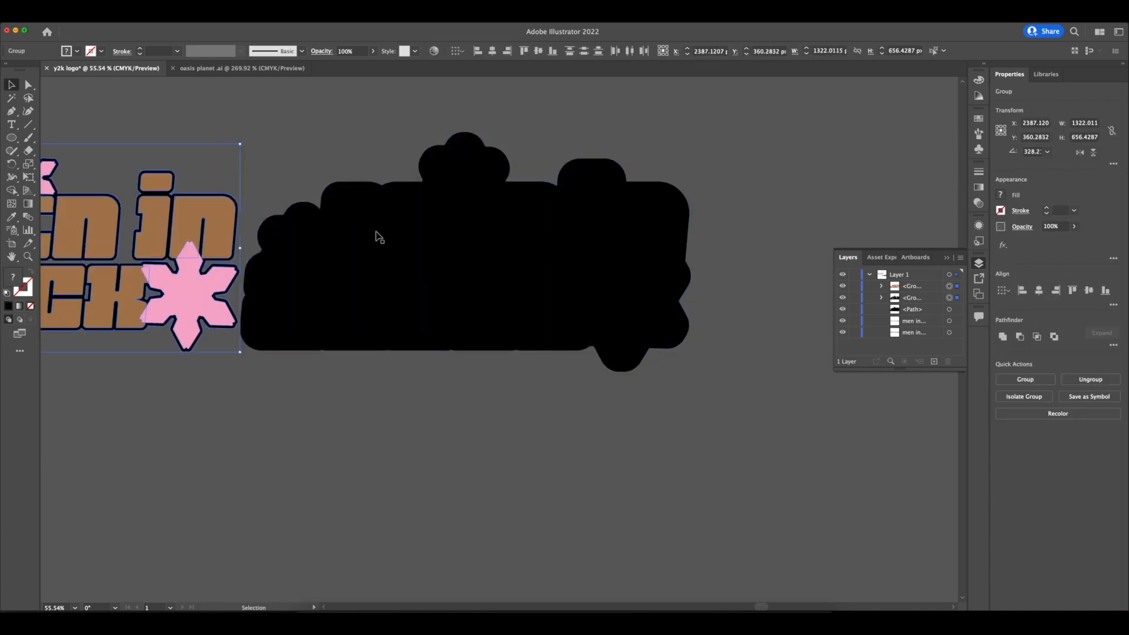
- Group the brown-and-pink logo with its black outline and move the group onto the black backing shape
key("super+g")
scroll(370, 244, "down", 2)
left_click_drag(370, 245, 477, 265)
left_click_drag(230, 259, 590, 252)
left_click(636, 158)
scroll(578, 160, "down", 6)
left_click_drag(517, 184, 271, 177)
- Select the outlined logo together with the black backing shape and group them into one object
scroll(424, 212, "up", 5)
scroll(330, 204, "up", 2)
scroll(330, 204, "up", 4)
left_click_drag(143, 170, 645, 409)
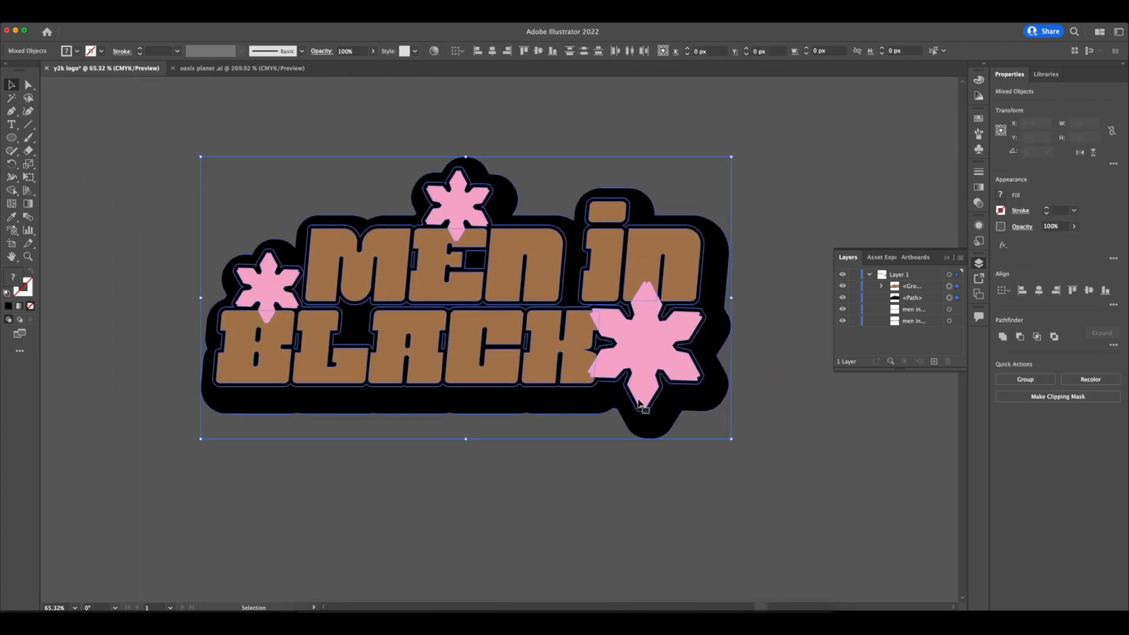
scroll(567, 346, "down", 5)
scroll(567, 346, "down", 1)
left_click(742, 387)
left_click_drag(370, 244, 703, 464)
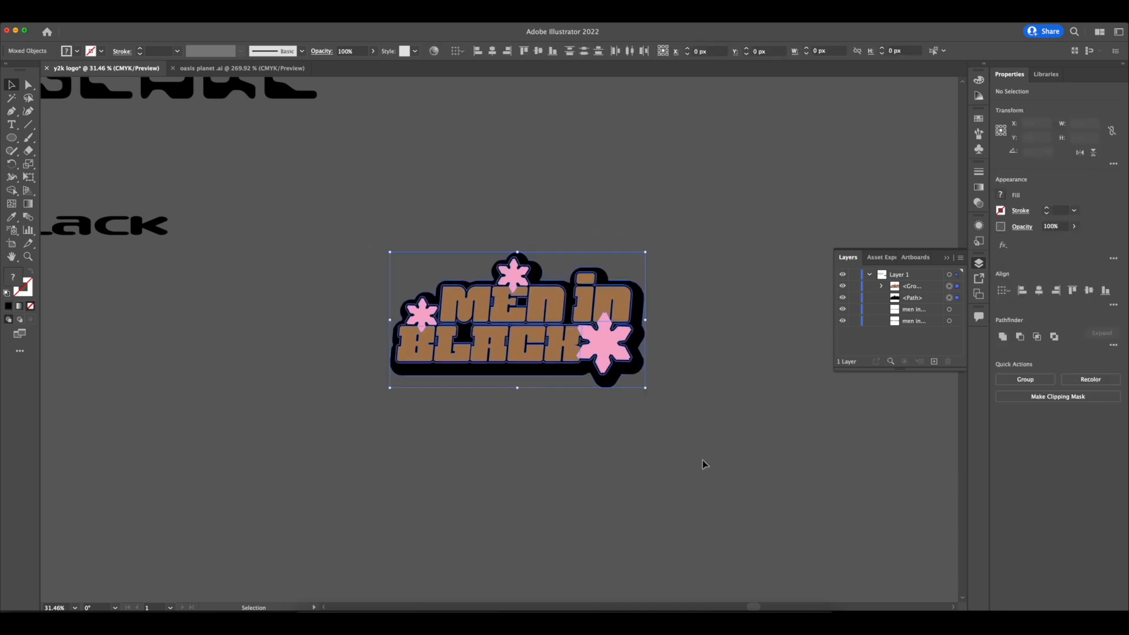
scroll(636, 423, "up", 2)
scroll(637, 420, "up", 1)
left_click_drag(535, 376, 544, 418)
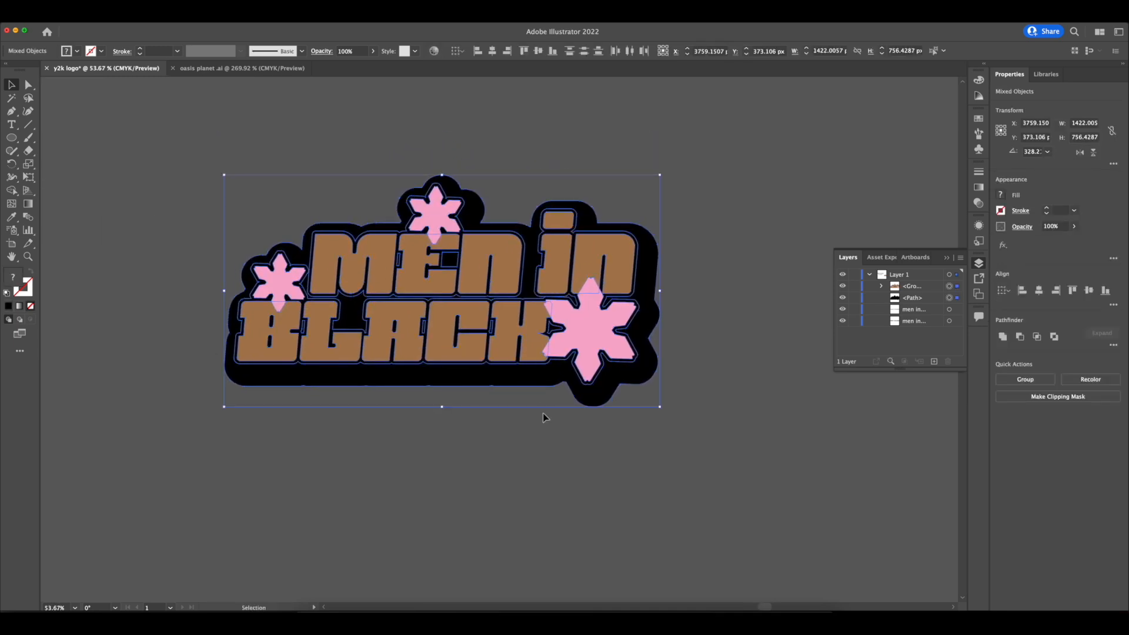
left_click(732, 359)
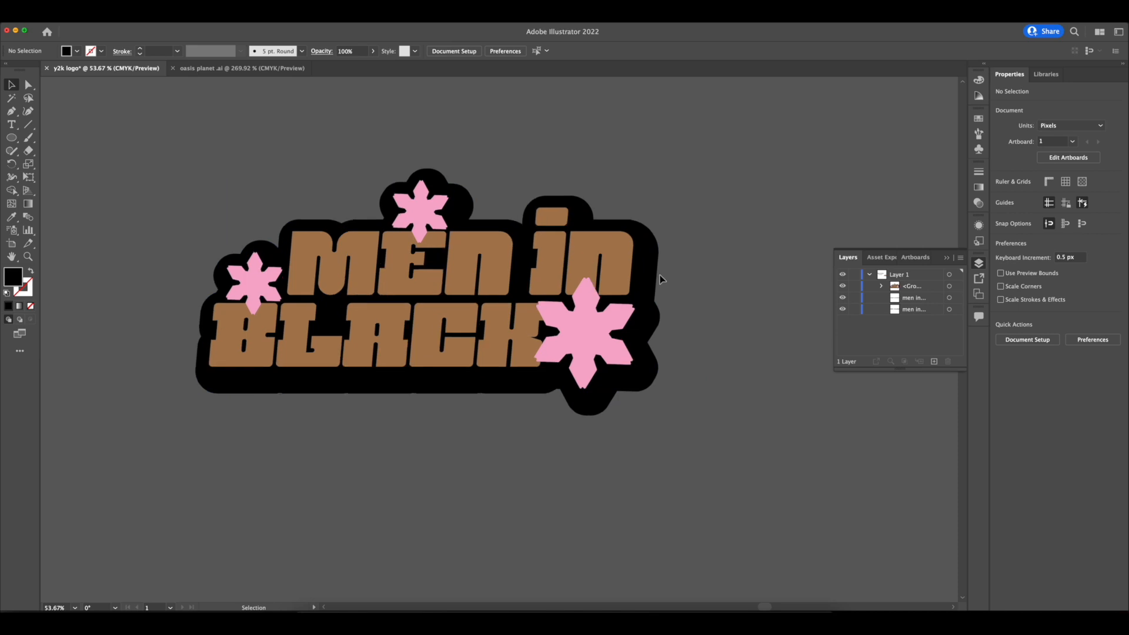
- Select only the three pink stars inside the logo group and recolor them orange-red
scroll(662, 280, "up", 1)
scroll(647, 294, "up", 5)
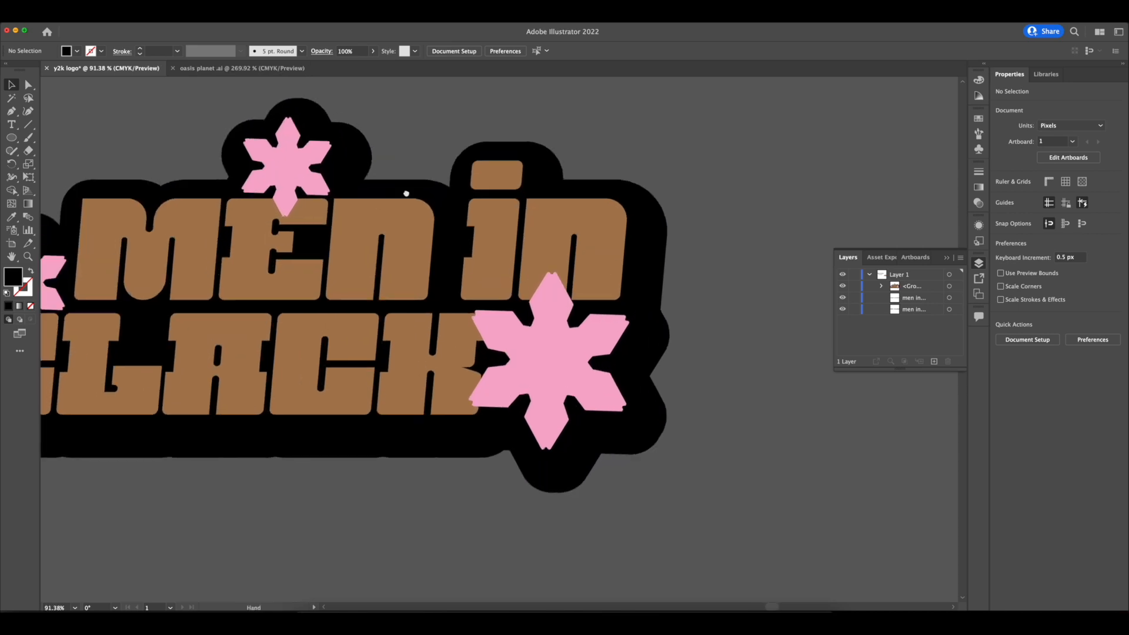
left_click_drag(406, 192, 502, 209)
left_click(28, 86)
left_click_drag(231, 126, 266, 114)
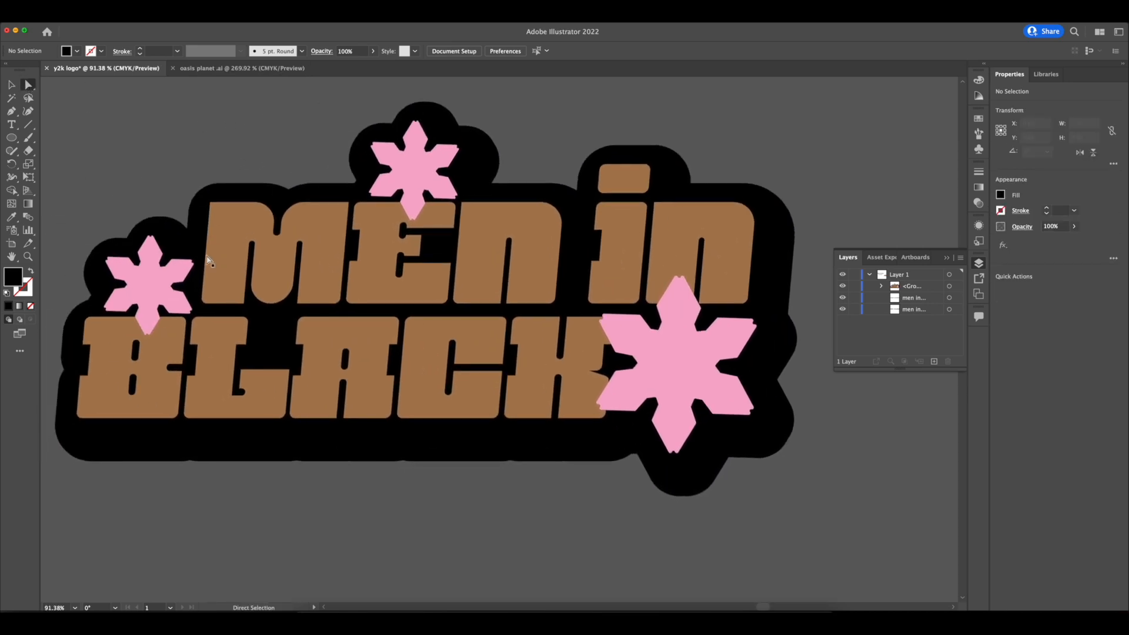
left_click(151, 276)
left_click(417, 187, "shift")
left_click(657, 357, "shift")
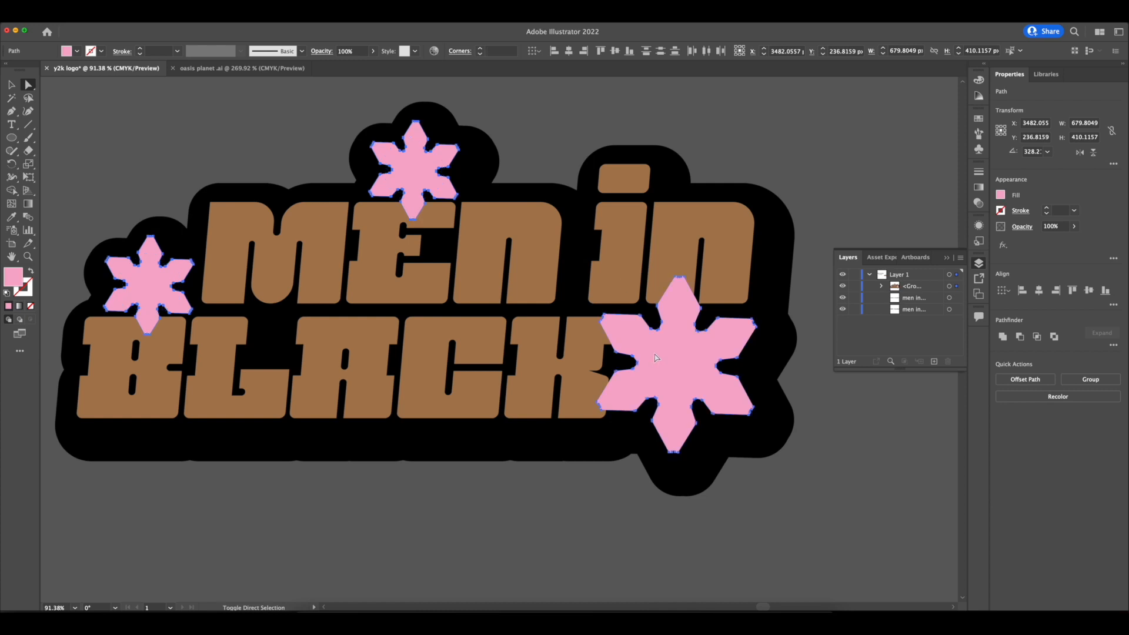
left_click(1000, 196)
left_click(918, 236)
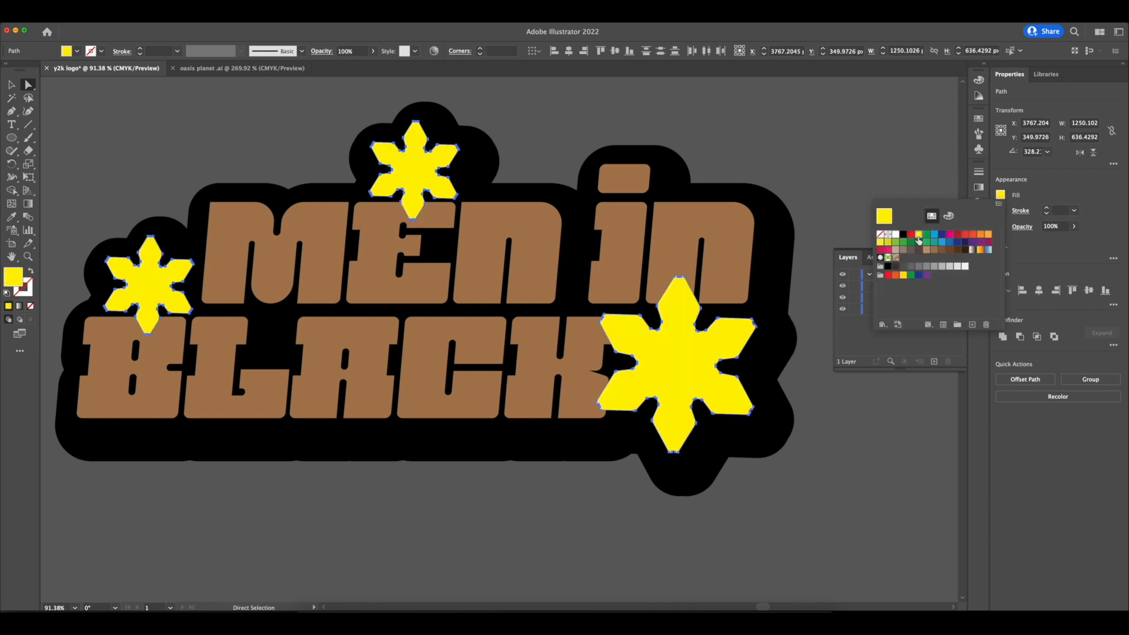
left_click(921, 244)
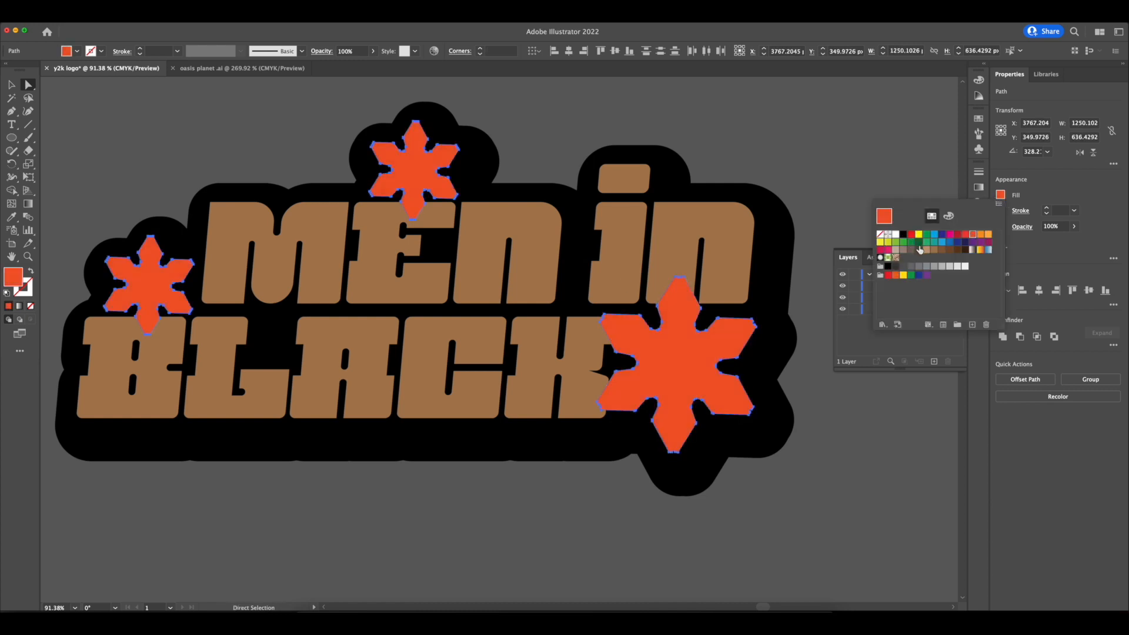
left_click(755, 125)
left_click(739, 137)
- Examine the recolored logo from afar and the individual letters of the word MEN up close
scroll(414, 180, "down", 10)
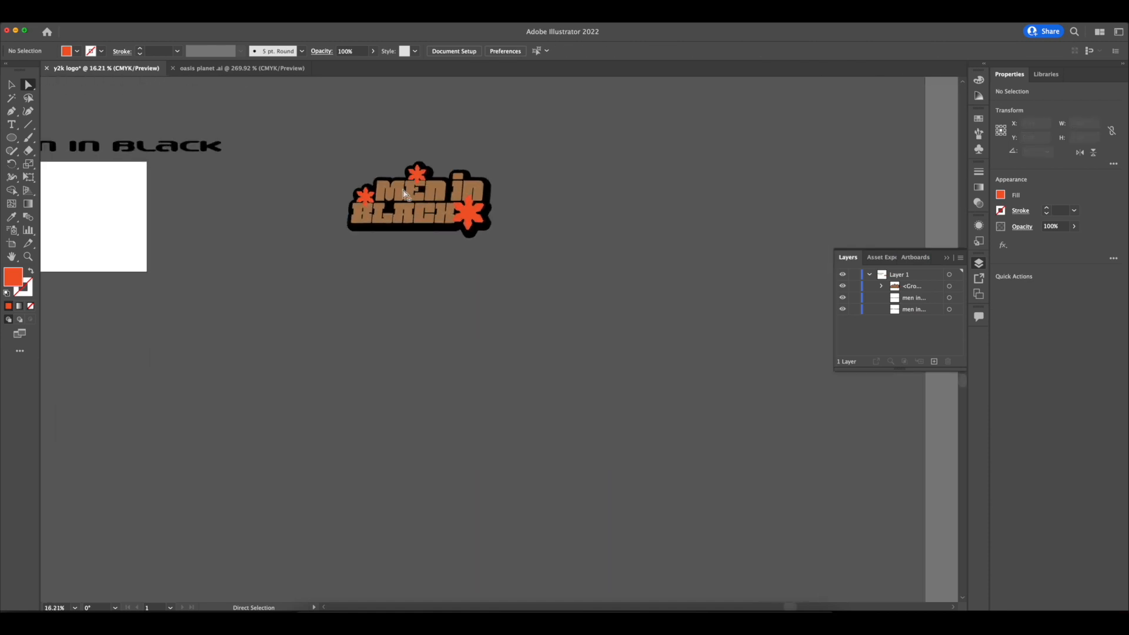
scroll(397, 193, "up", 3)
scroll(397, 194, "up", 5)
left_click(415, 161)
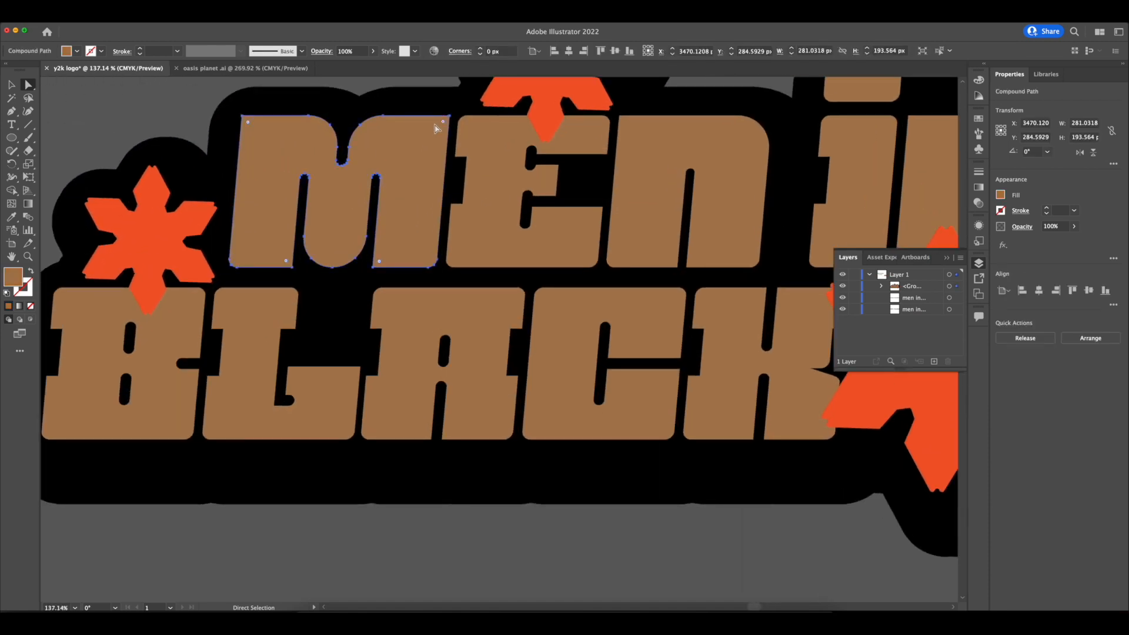
left_click(488, 143)
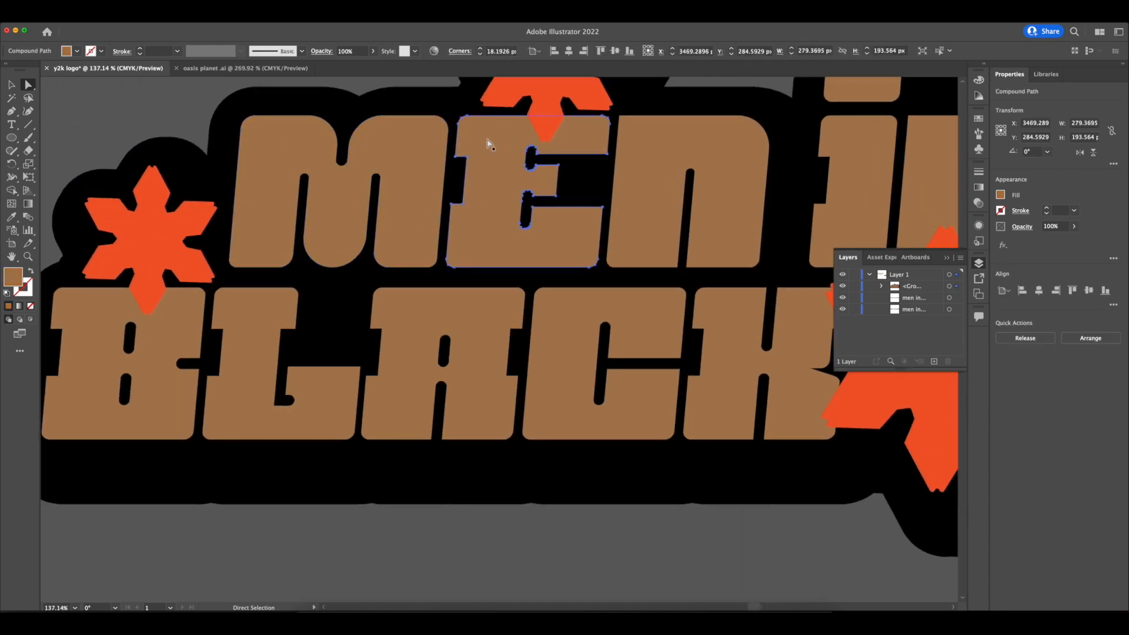
scroll(470, 156, "right", 5)
left_click(482, 151)
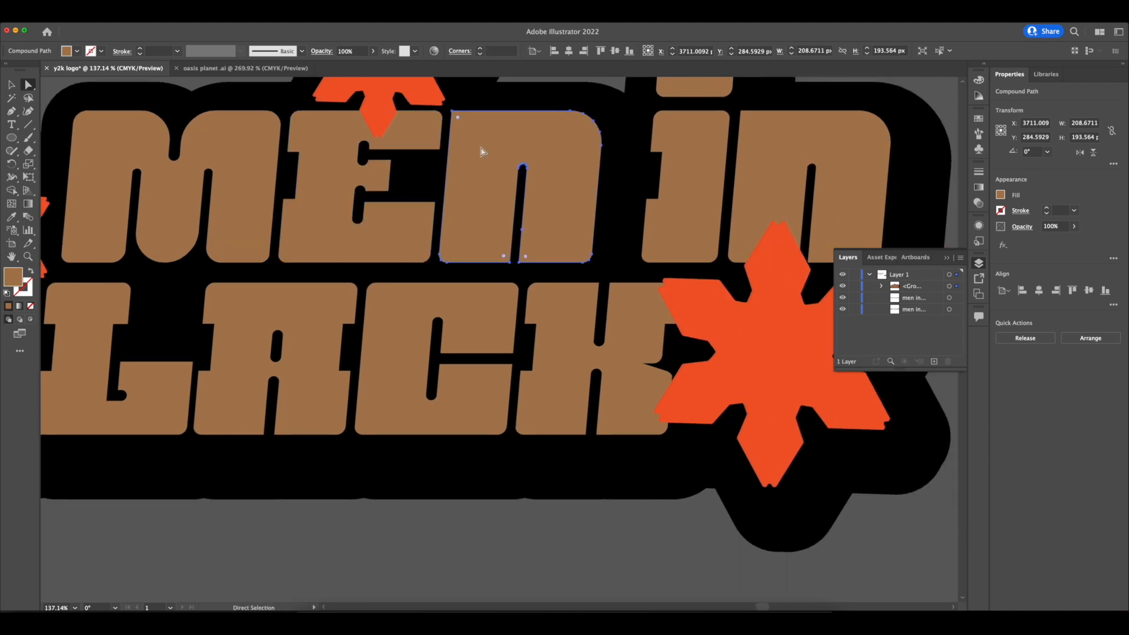
scroll(547, 141, "right", 5)
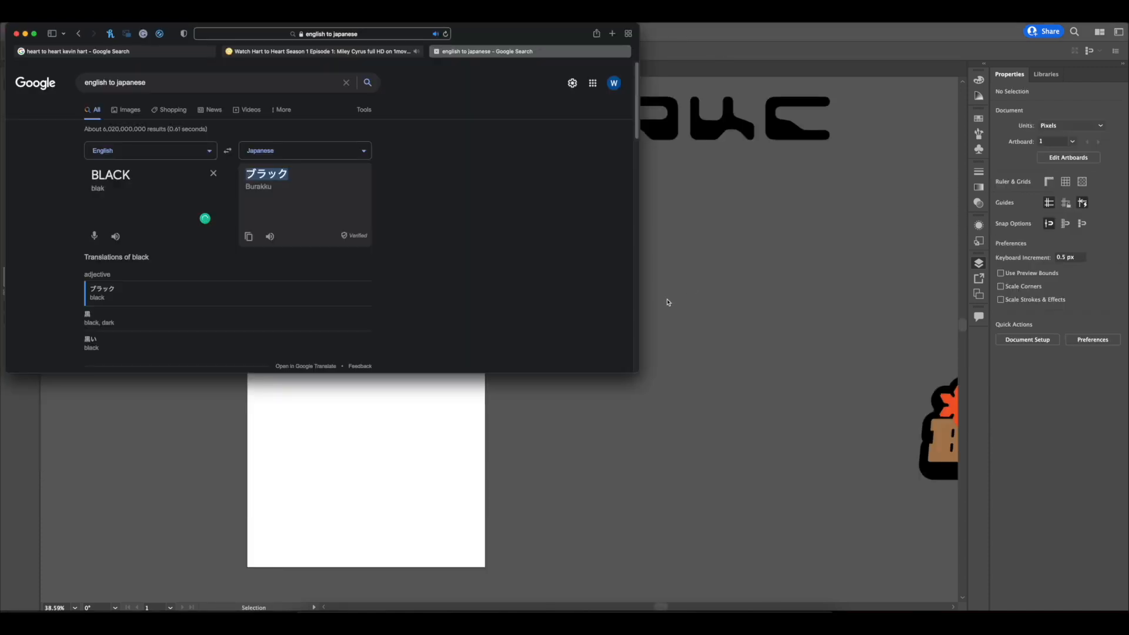
- Back in Illustrator, delete the stray empty text object and add the Japanese text ブラック beside the artboard
left_click(669, 302)
scroll(514, 330, "down", 1)
key("t")
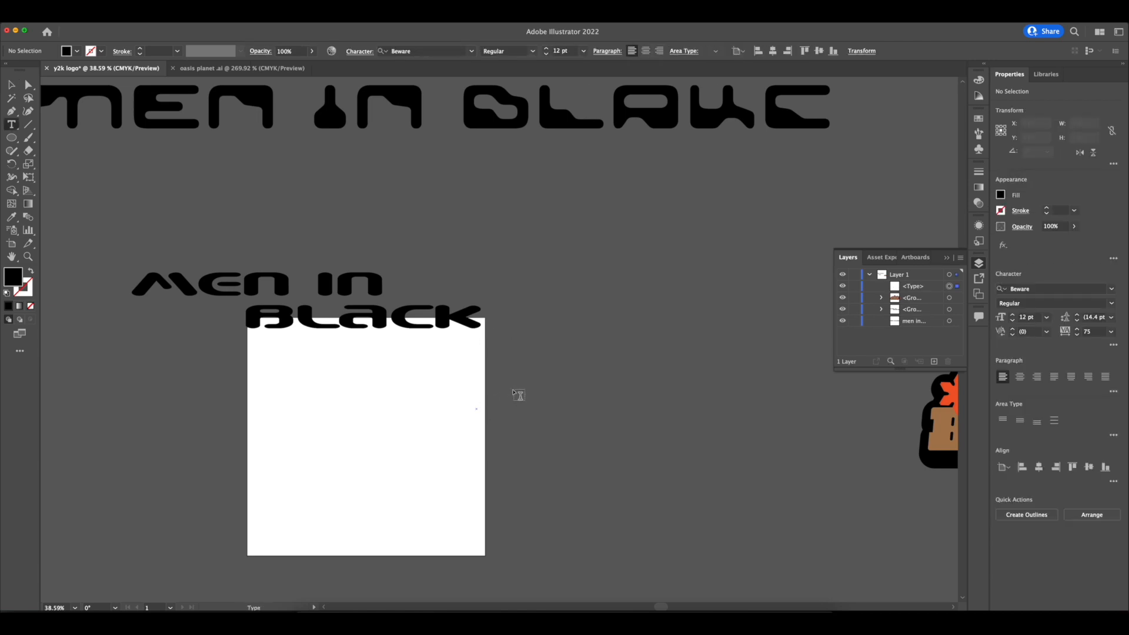
scroll(518, 396, "up", 5)
left_click(417, 415)
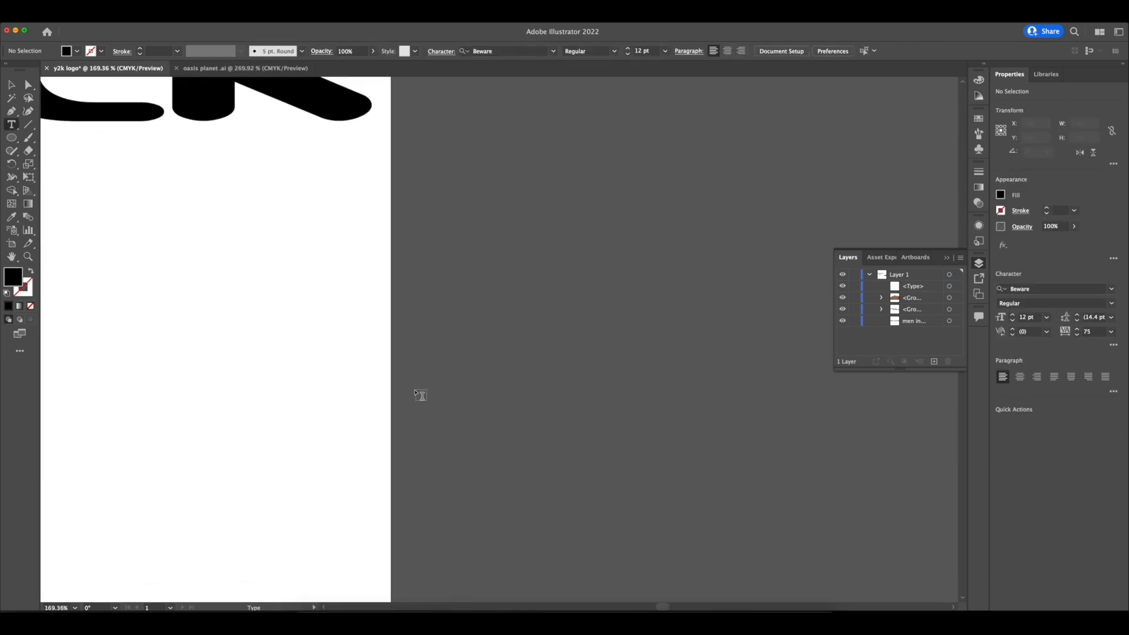
left_click(930, 290)
left_click(949, 361)
left_click(441, 324)
type("ブラック")
scroll(500, 345, "up", 5)
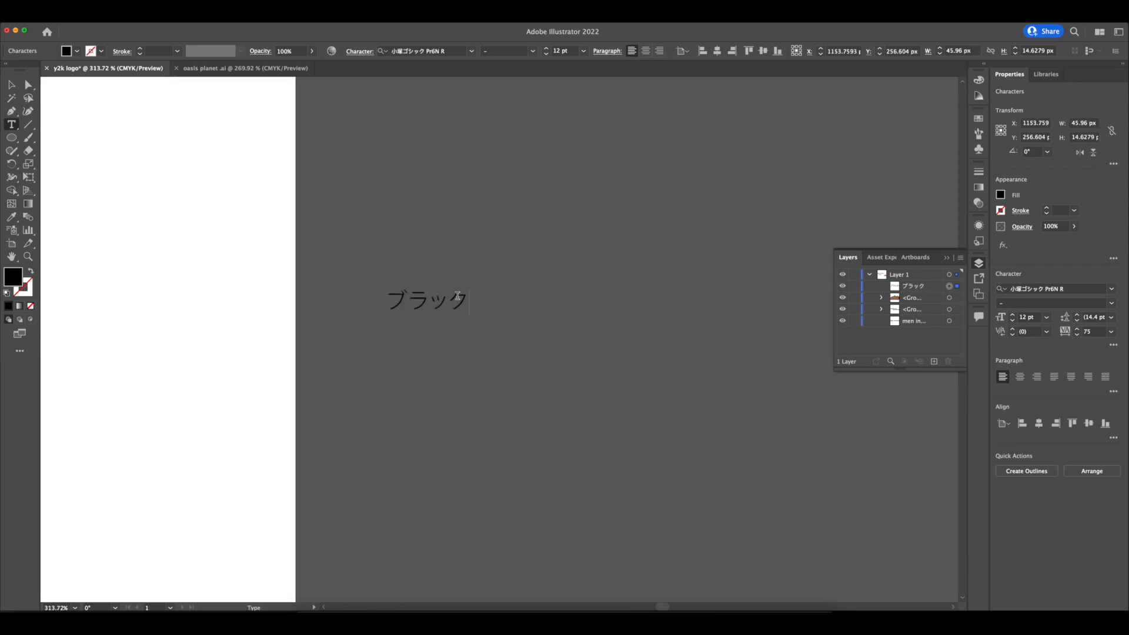
- Change the font of the whole ブラック text to チェックポイントフォント
left_click_drag(438, 296, 370, 292)
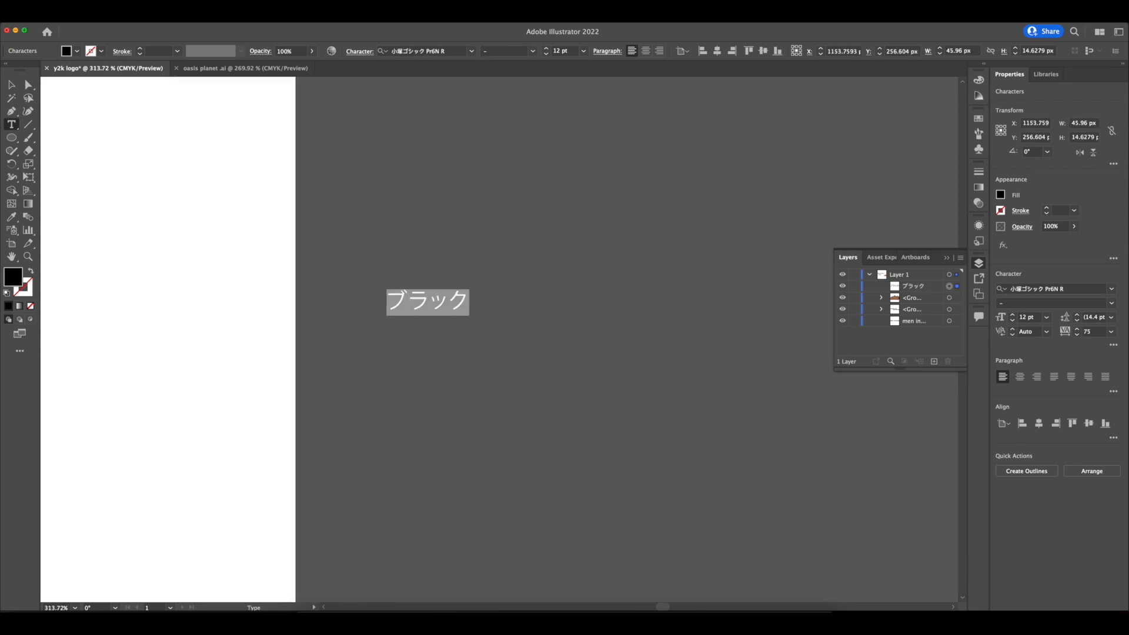
left_click(474, 50)
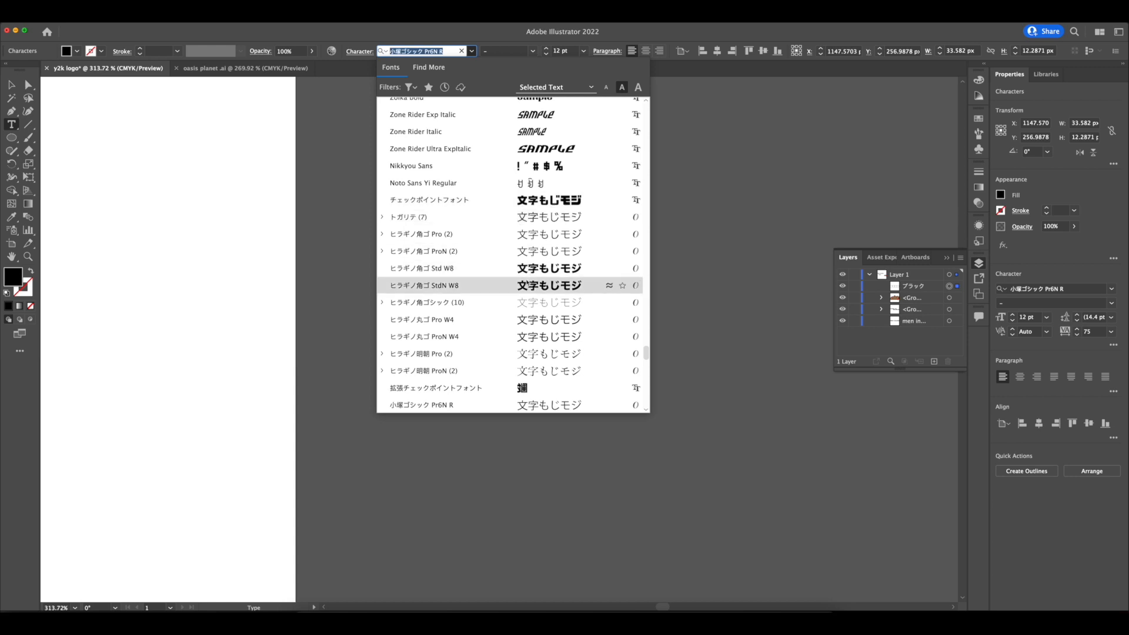
left_click(382, 251)
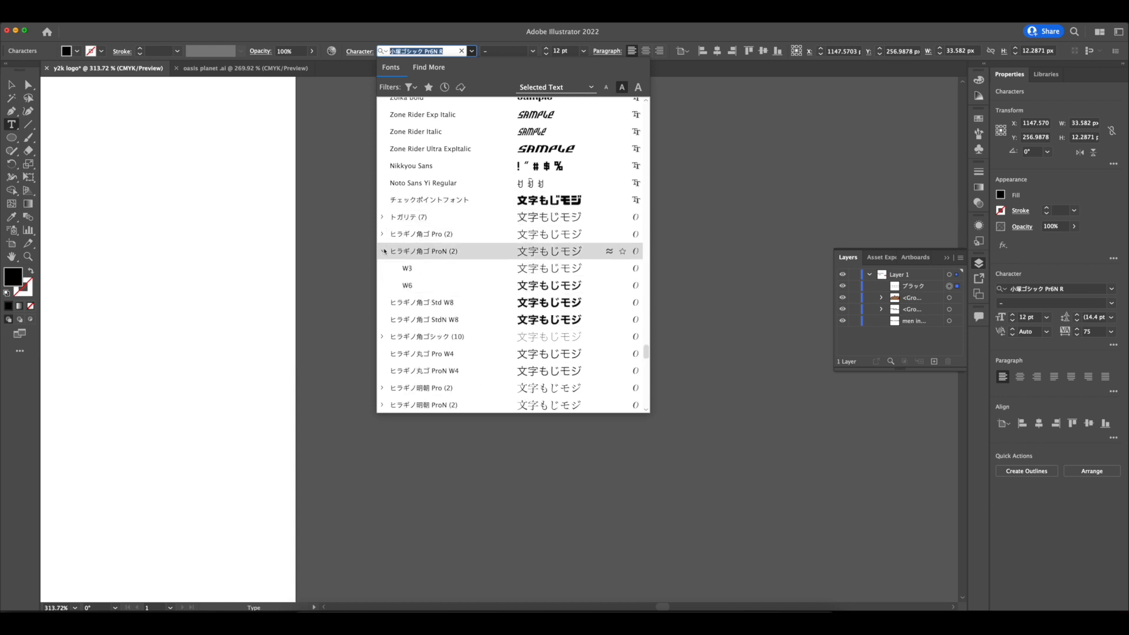
left_click(383, 252)
left_click(383, 218)
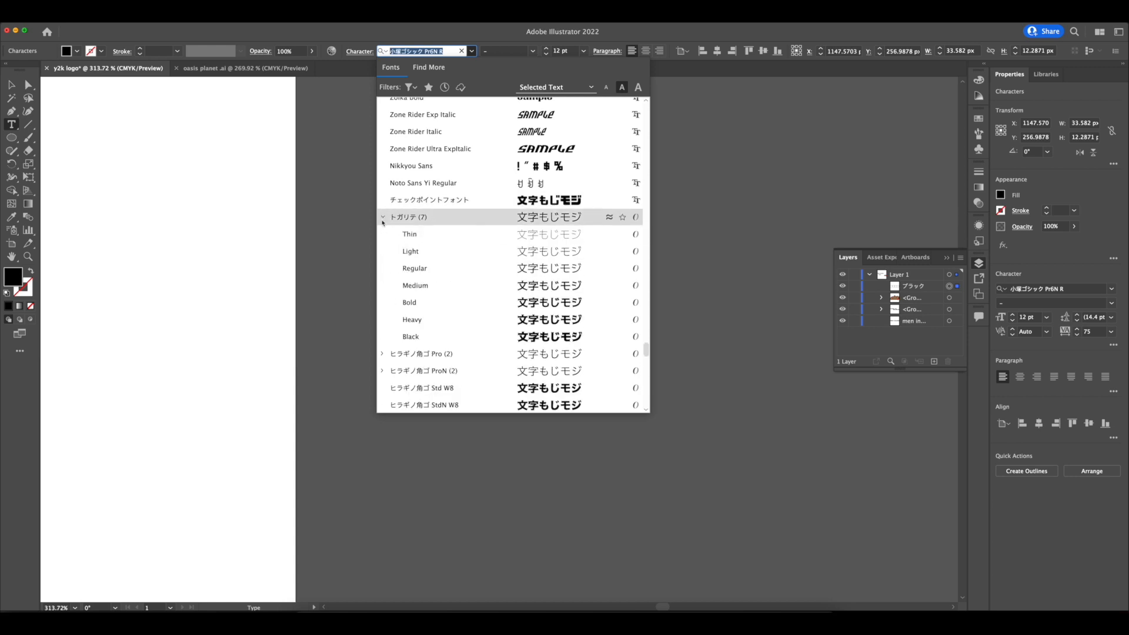
left_click(383, 218)
left_click(423, 200)
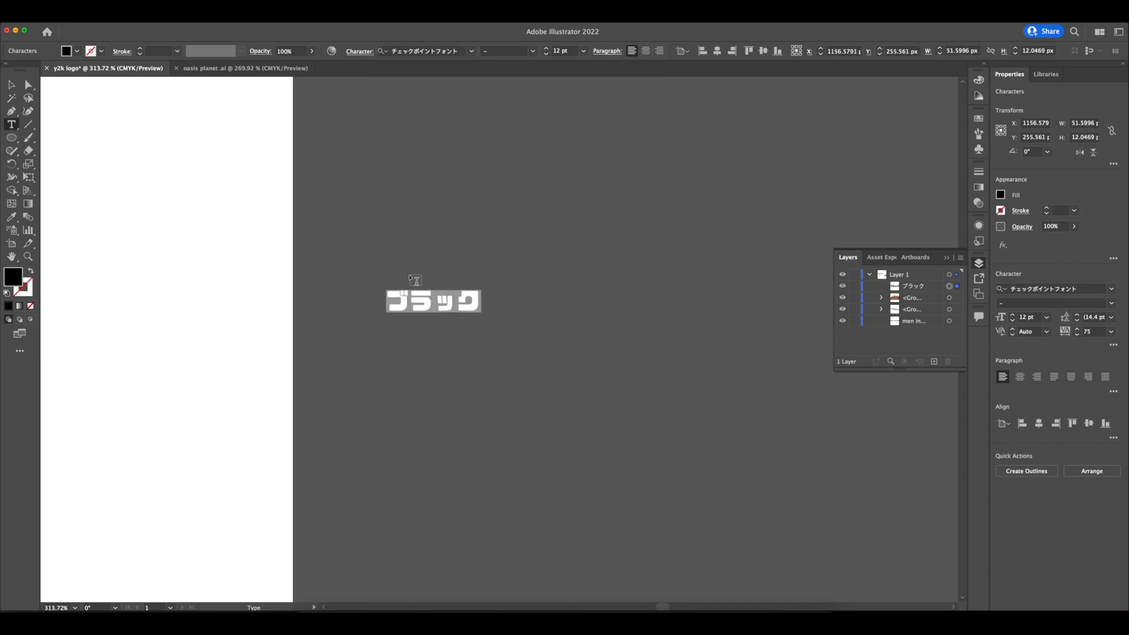
scroll(410, 277, "up", 4)
scroll(410, 277, "down", 10)
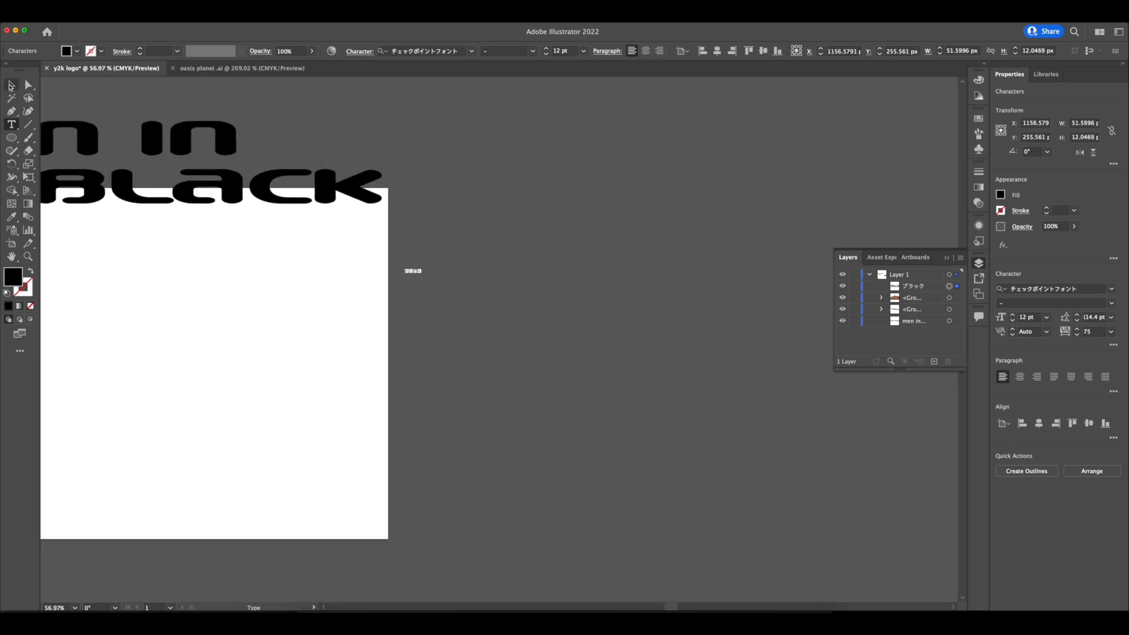
- Enlarge the ブラック text and place it on the artboard just beneath the MEN IN BLACK lettering
left_click(10, 87)
scroll(501, 235, "left", 5)
left_click_drag(547, 290, 323, 333)
scroll(470, 353, "left", 5)
scroll(471, 352, "up", 1)
left_click_drag(630, 361, 507, 331)
left_click(546, 263)
scroll(546, 263, "right", 5)
scroll(546, 263, "up", 1)
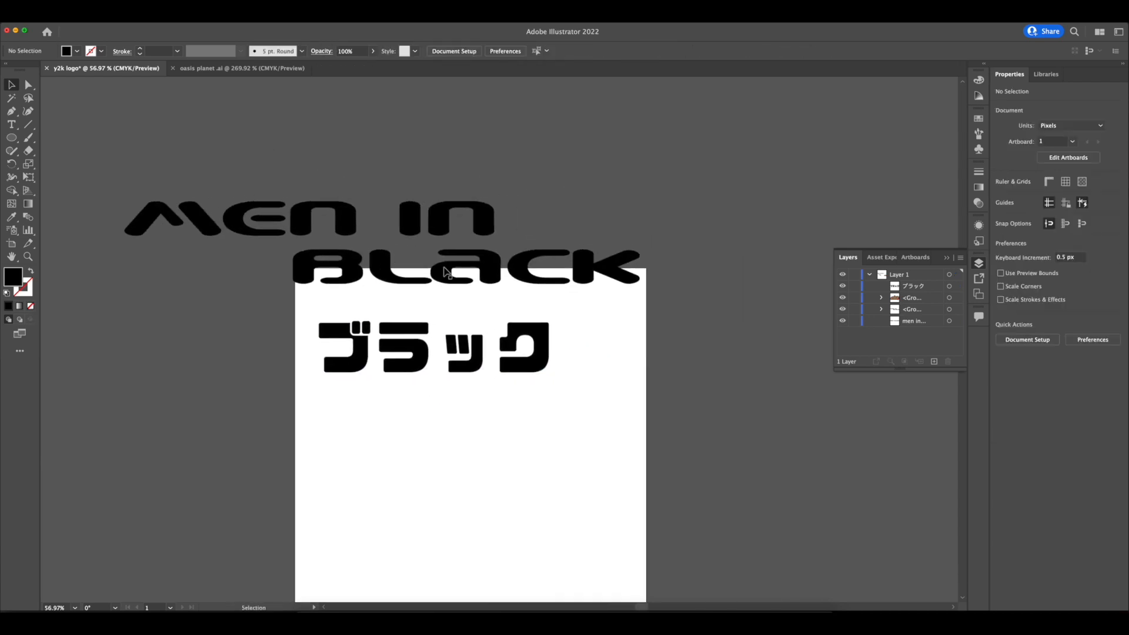
- Ungroup the MEN IN BLACK lettering so its letters can be handled individually
left_click(450, 272)
right_click(450, 272)
left_click(467, 350)
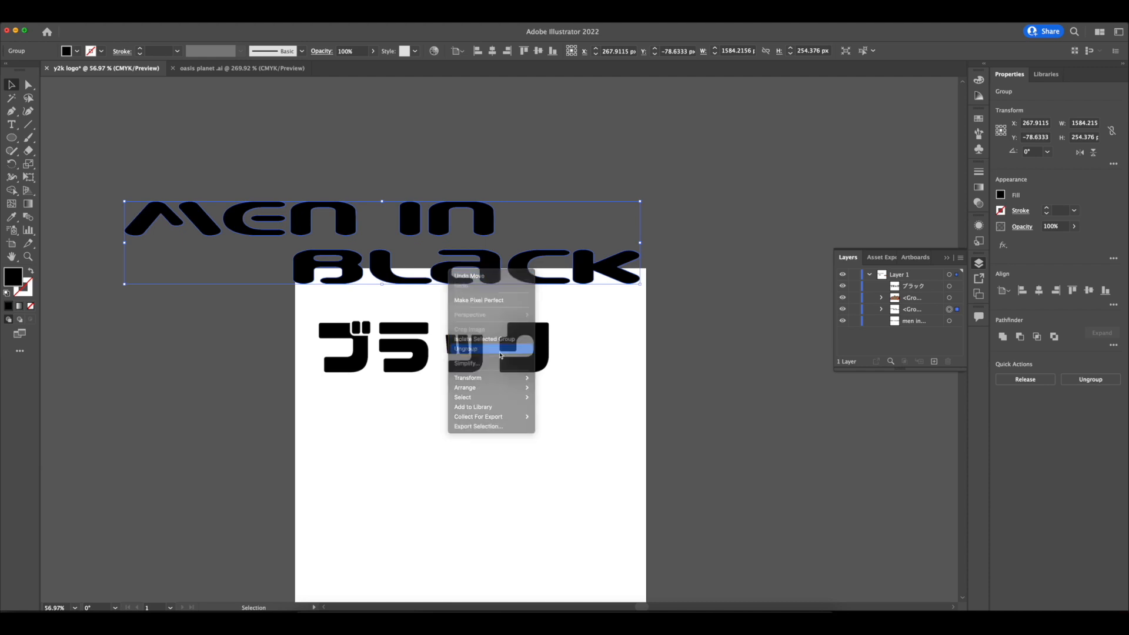
left_click(457, 292)
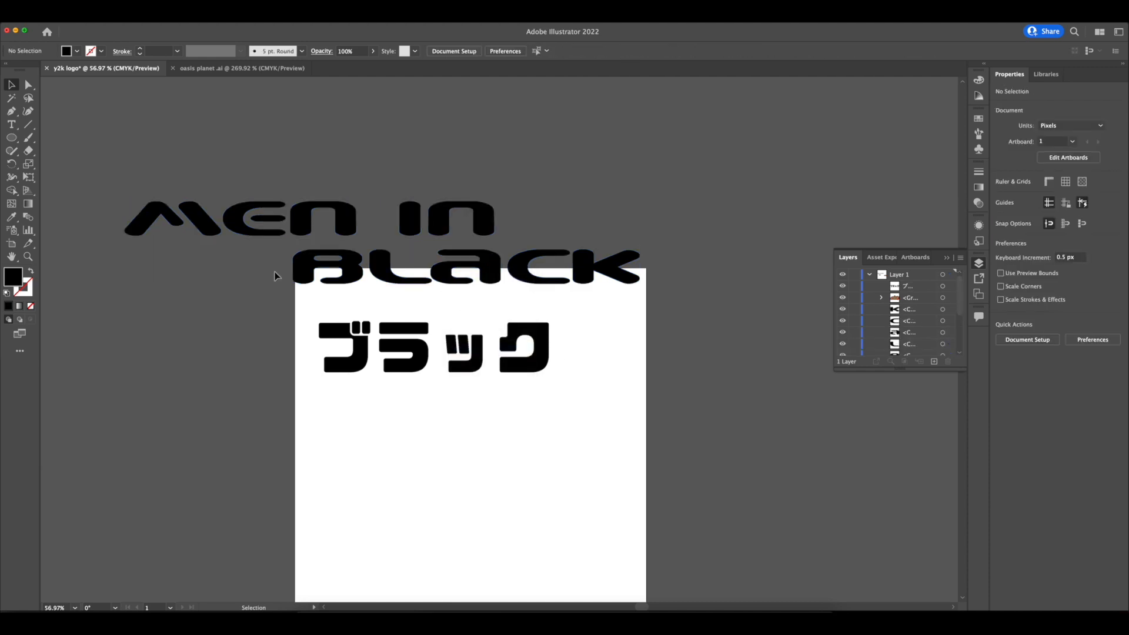
- Replace the word BLACK with the outlined ブラック lettering, sized to fit beneath MEN IN
left_click(456, 350)
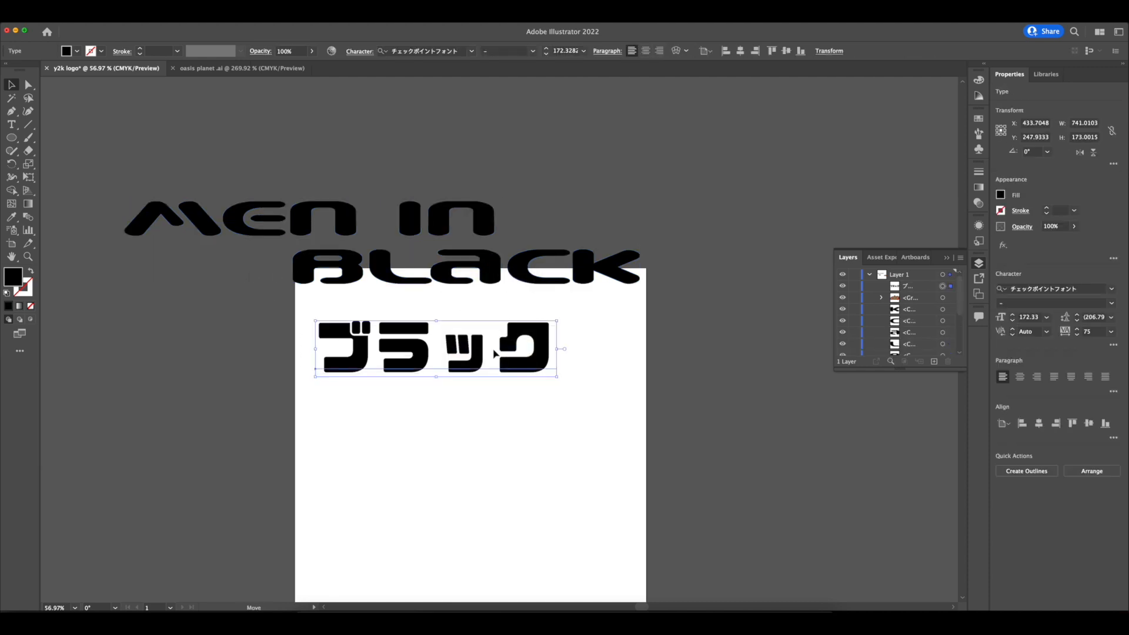
left_click_drag(456, 350, 548, 331)
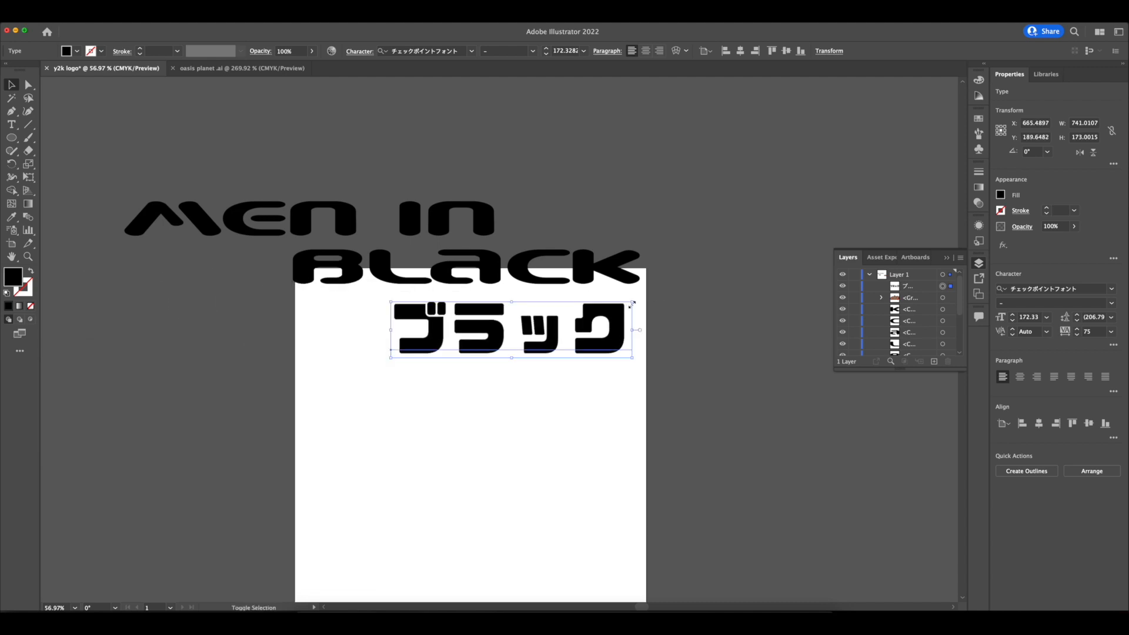
left_click_drag(631, 305, 512, 330)
scroll(496, 323, "up", 3)
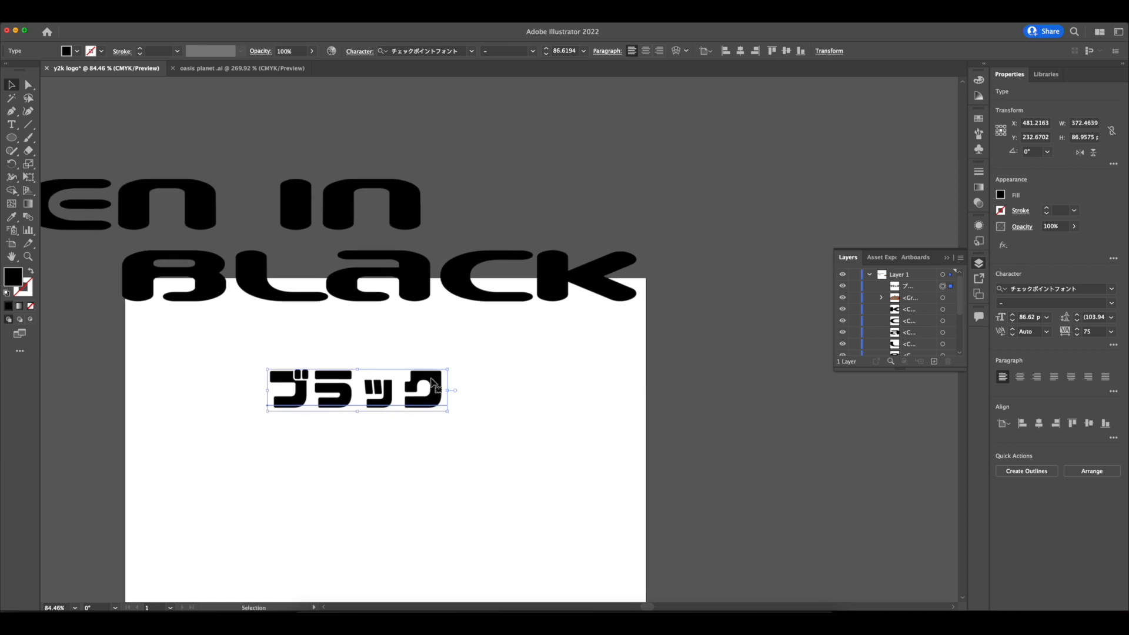
left_click_drag(433, 384, 612, 213)
- Draw a black circle about 46 px wide after the word IN and duplicate it into a row of four dots
key("l")
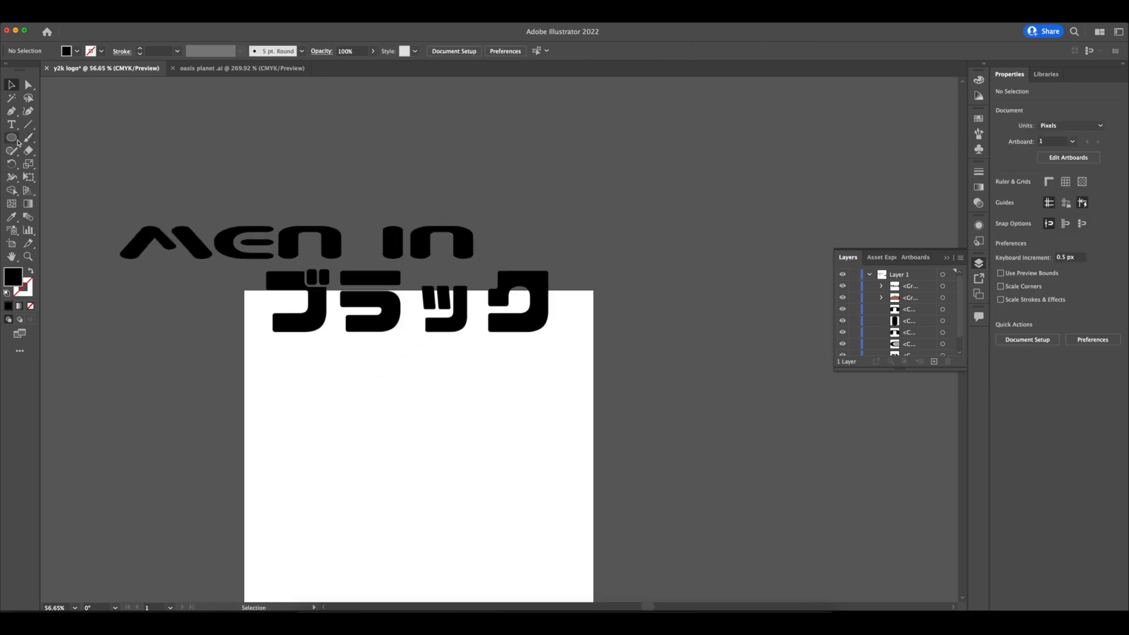
scroll(462, 250, "up", 2)
scroll(399, 232, "right", 3)
scroll(399, 232, "up", 4)
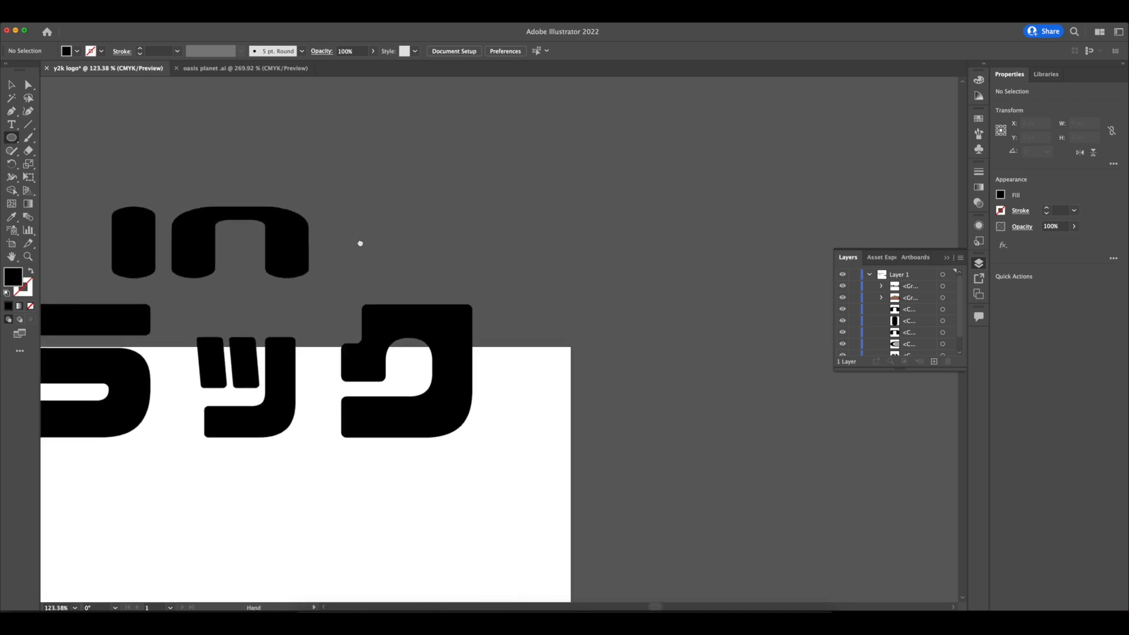
left_click_drag(378, 278, 411, 279)
key("v")
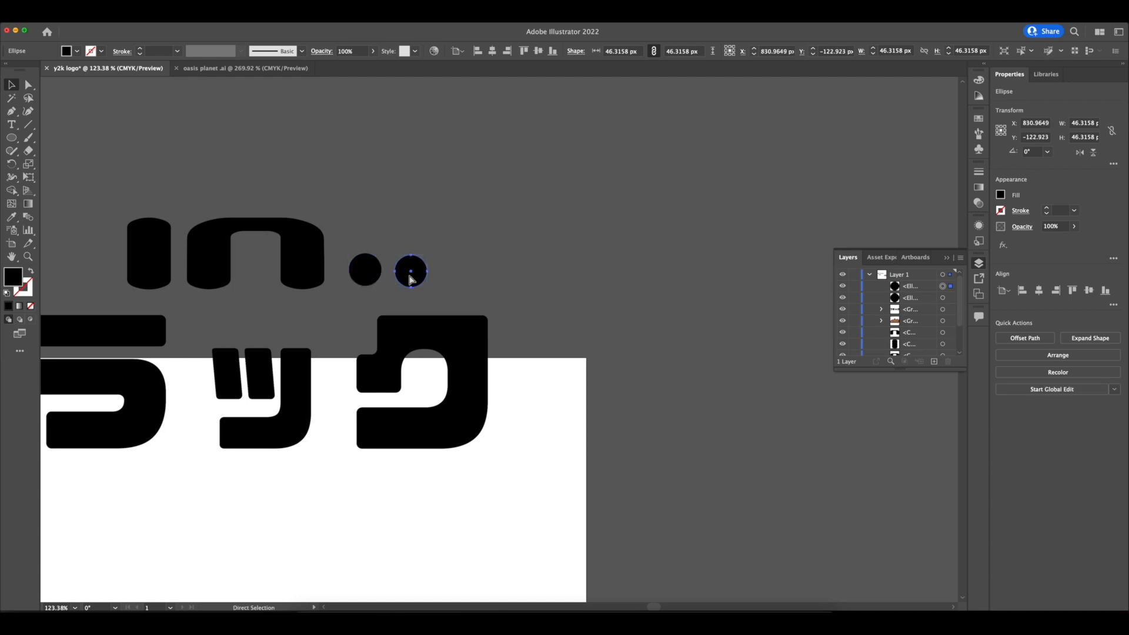
key("super+d")
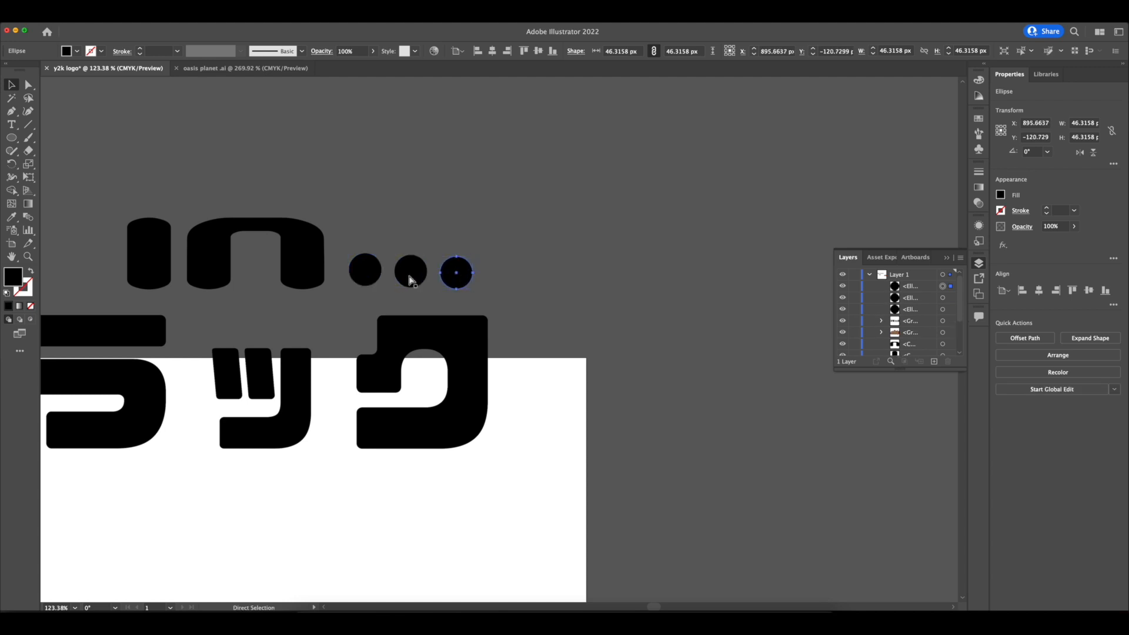
key("super+d")
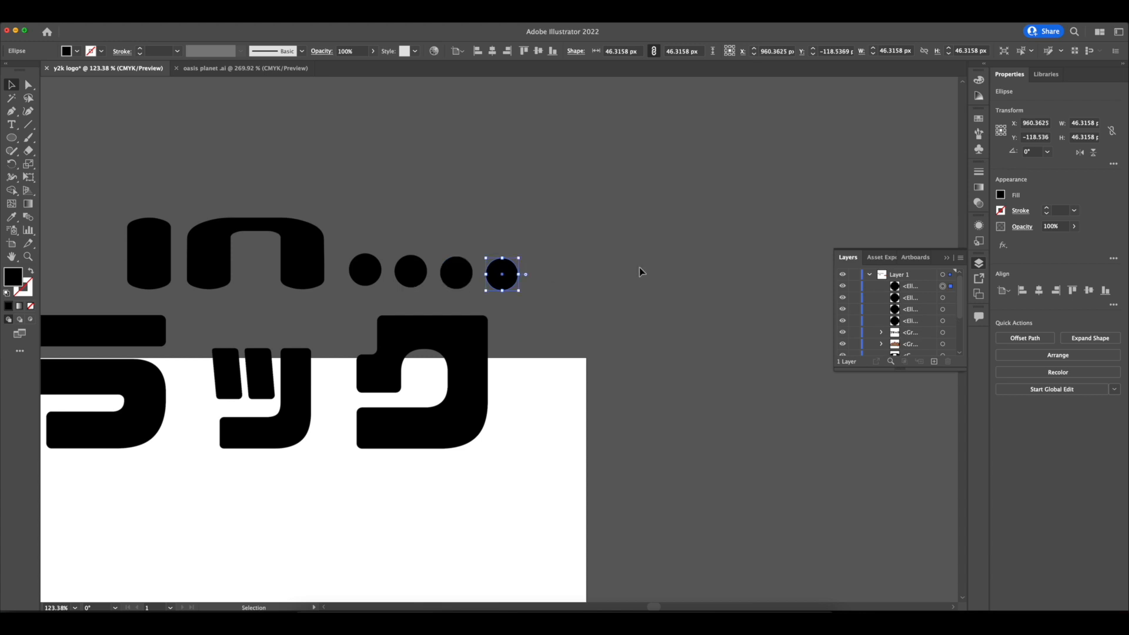
- Align the four dots on their vertical centers and group them
left_click(482, 275)
left_click_drag(369, 251, 367, 251)
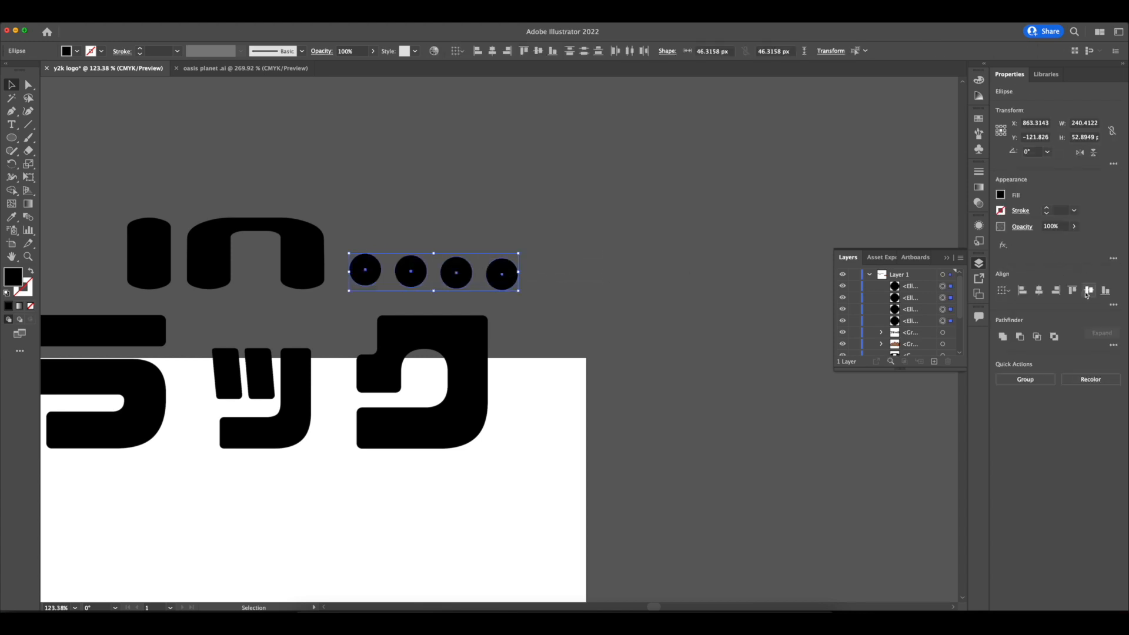
left_click(1089, 290)
key("super+g")
left_click(532, 242)
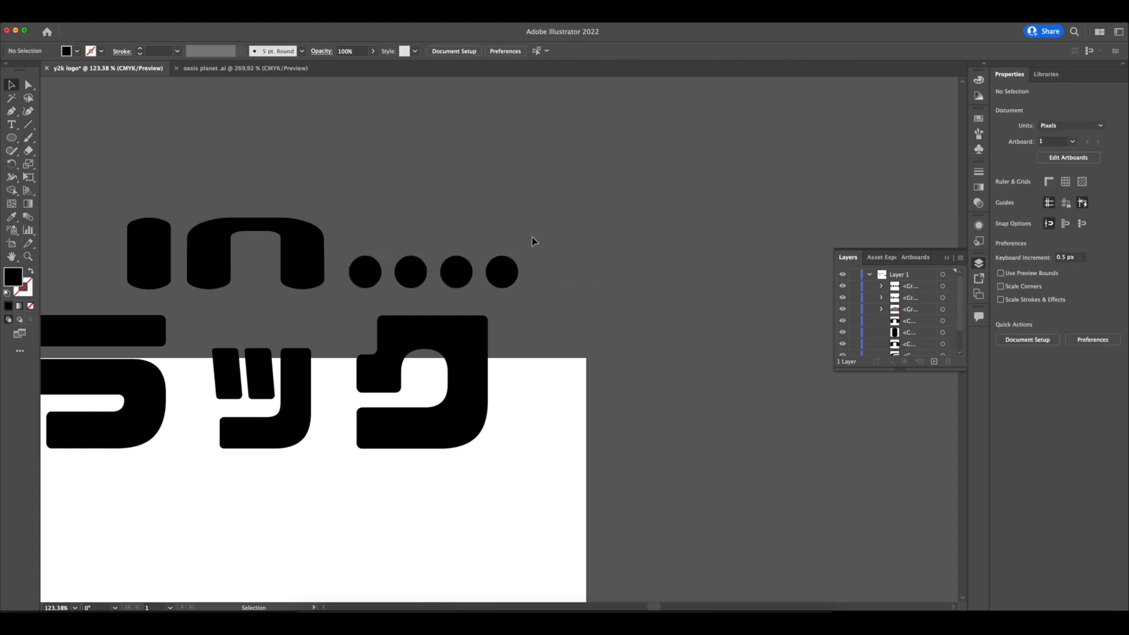
scroll(533, 242, "down", 10)
left_click_drag(532, 242, 624, 247)
scroll(619, 248, "up", 5)
scroll(619, 248, "up", 3)
scroll(412, 235, "right", 2)
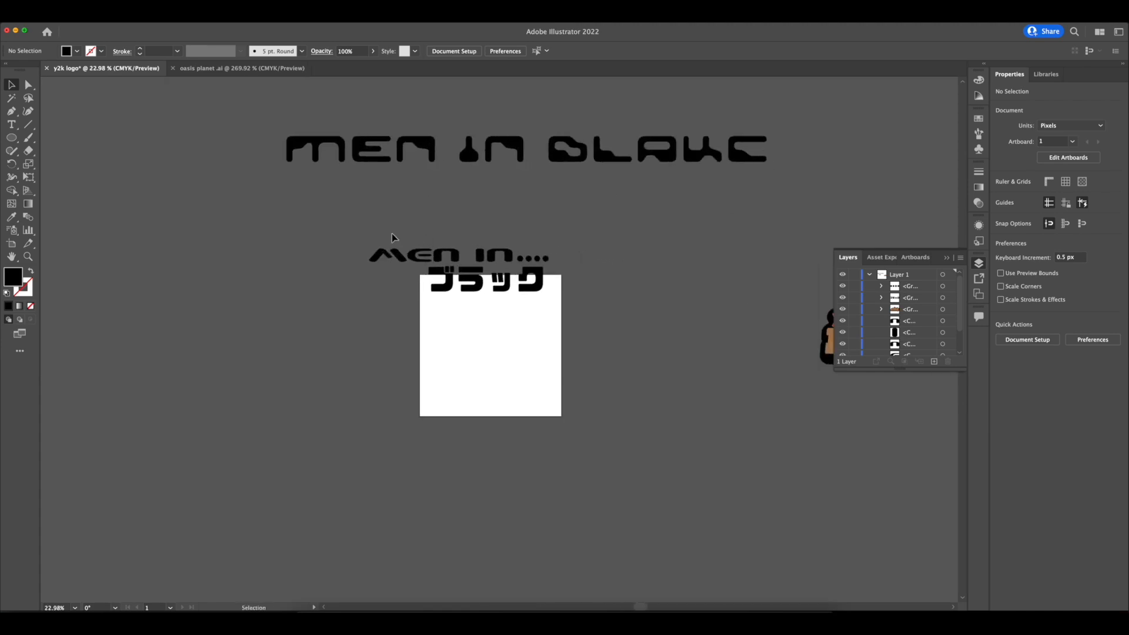
left_click_drag(391, 235, 509, 283)
scroll(547, 262, "up", 3)
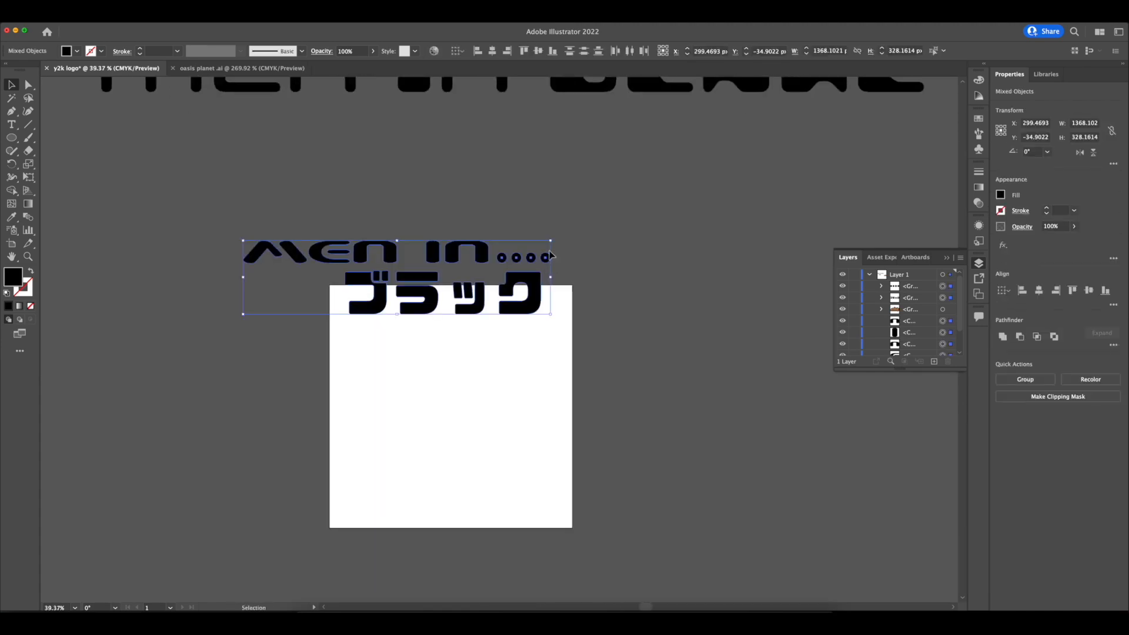
left_click(581, 255)
scroll(506, 251, "up", 5)
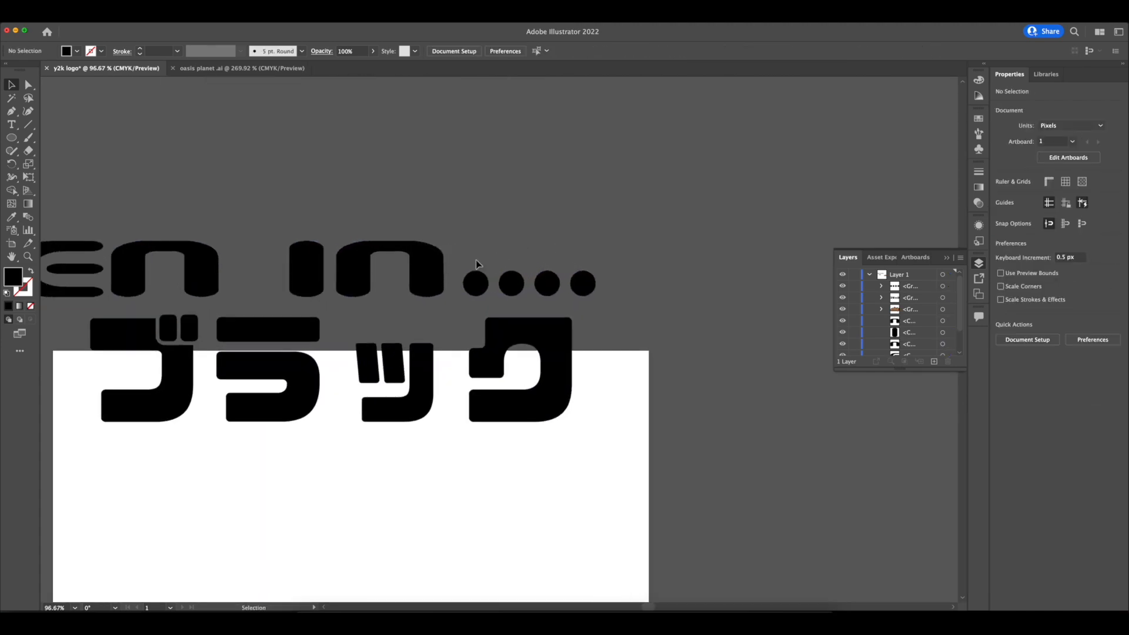
left_click_drag(475, 260, 609, 295)
left_click(109, 21)
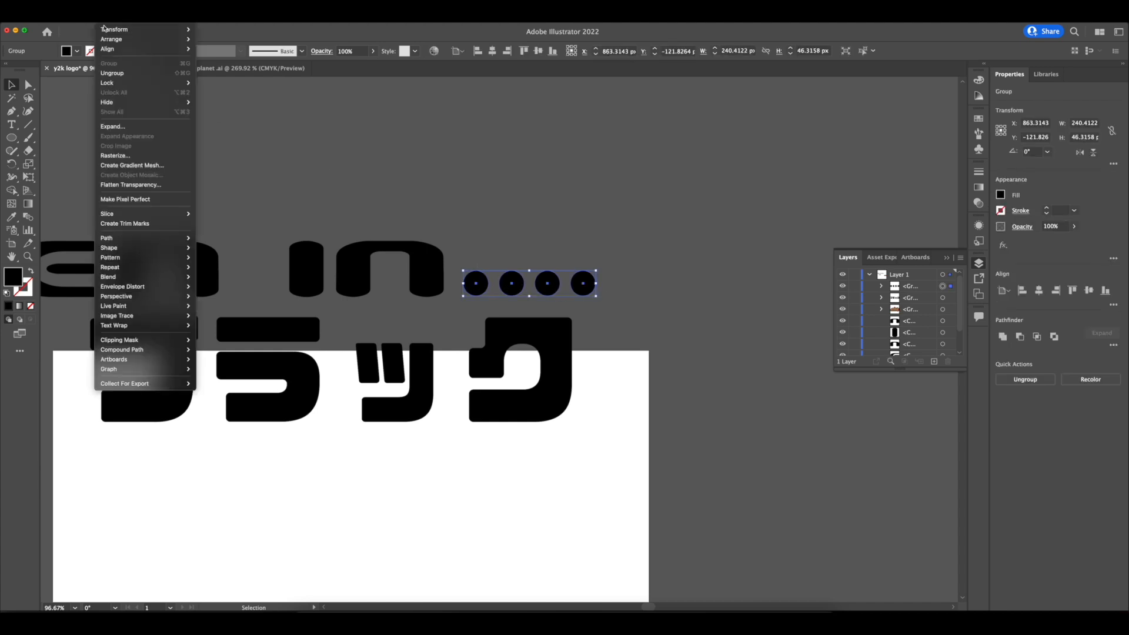
left_click(517, 220)
left_click(496, 222)
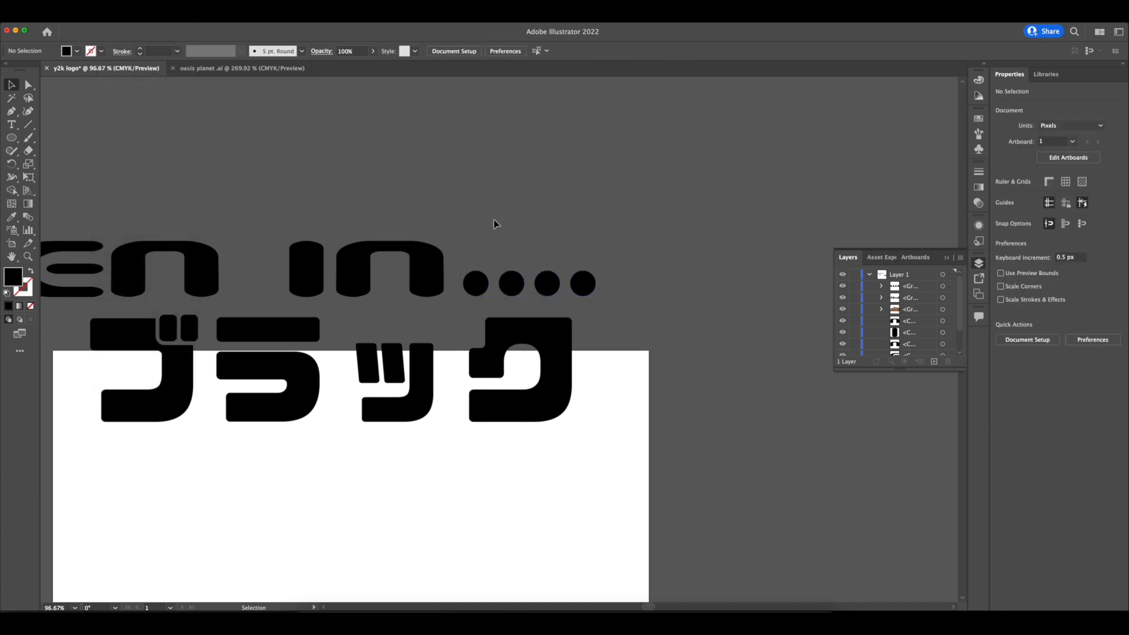
- Scale the whole lettering and dots down to about 804 px wide and move them onto the upper part of the artboard
scroll(490, 219, "down", 2)
scroll(411, 217, "down", 3)
left_click_drag(164, 181, 524, 295)
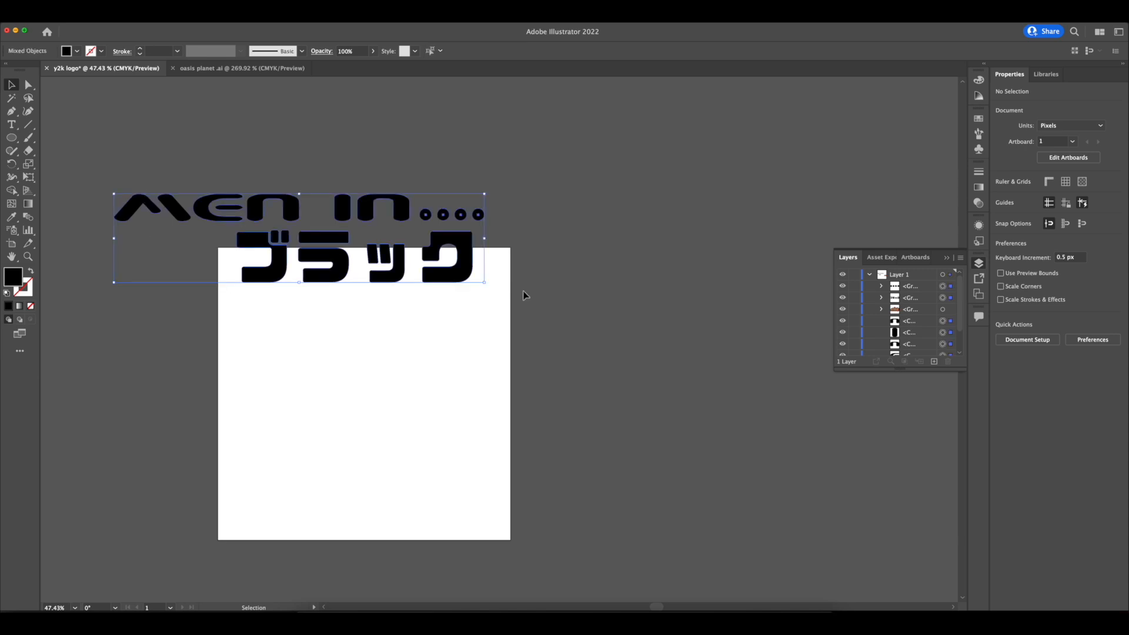
left_click_drag(485, 194, 379, 231)
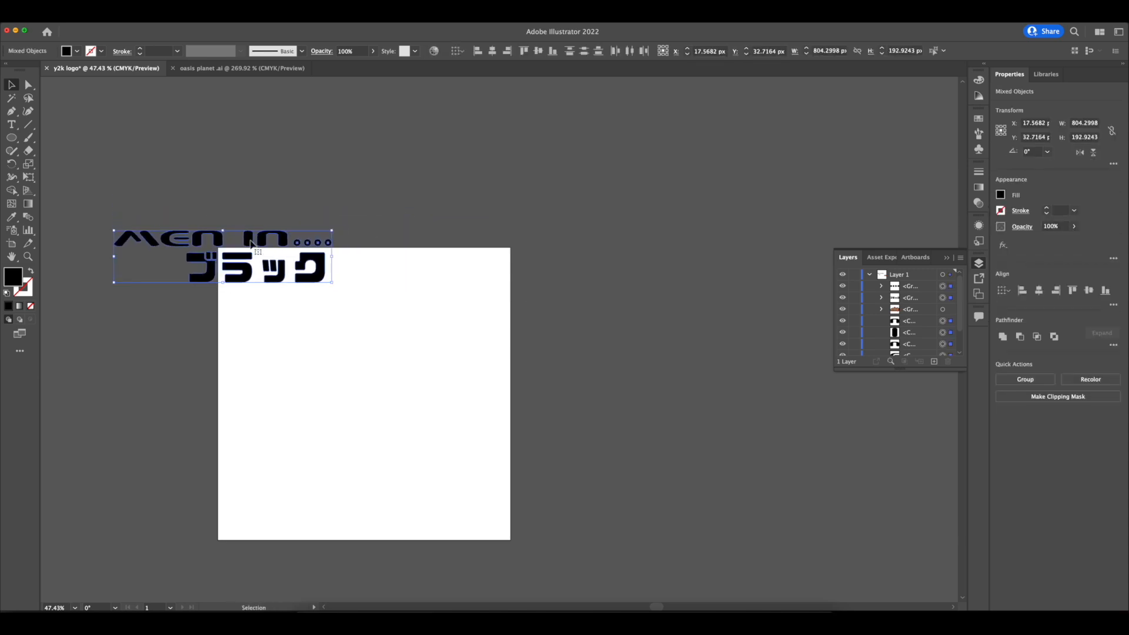
left_click_drag(249, 238, 397, 305)
left_click(491, 307)
- Move the dot group slightly closer to IN and place a copy of it in front of ブラック
scroll(436, 300, "up", 8)
left_click_drag(507, 318, 499, 318)
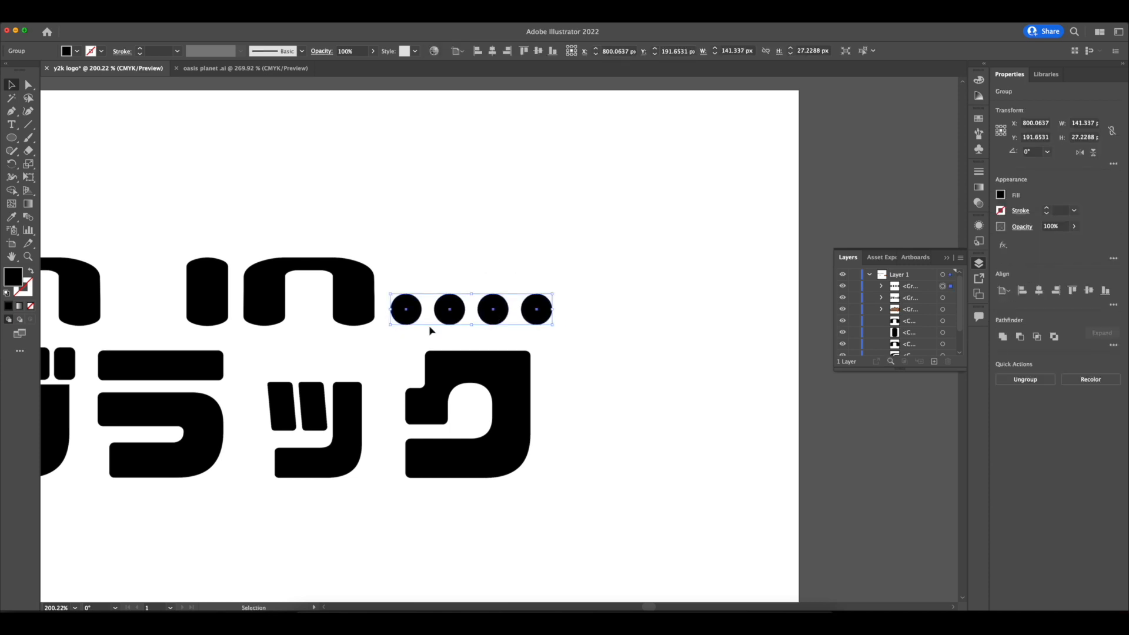
left_click_drag(422, 322, 166, 353)
scroll(575, 317, "down", 4)
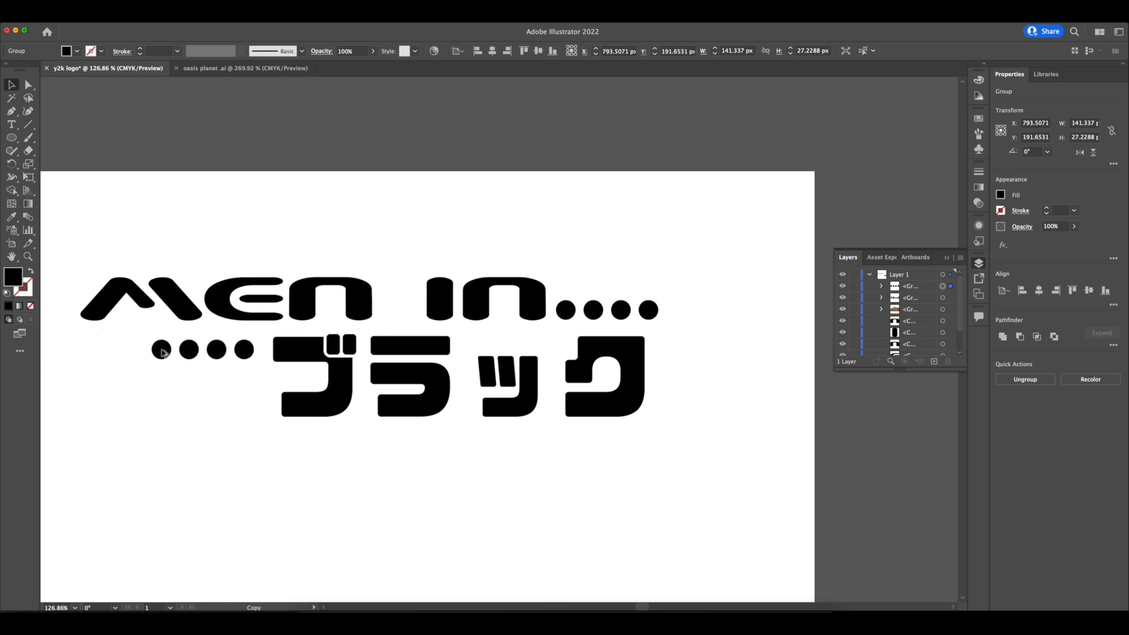
left_click_drag(165, 353, 165, 353)
left_click(256, 270)
scroll(257, 269, "down", 10)
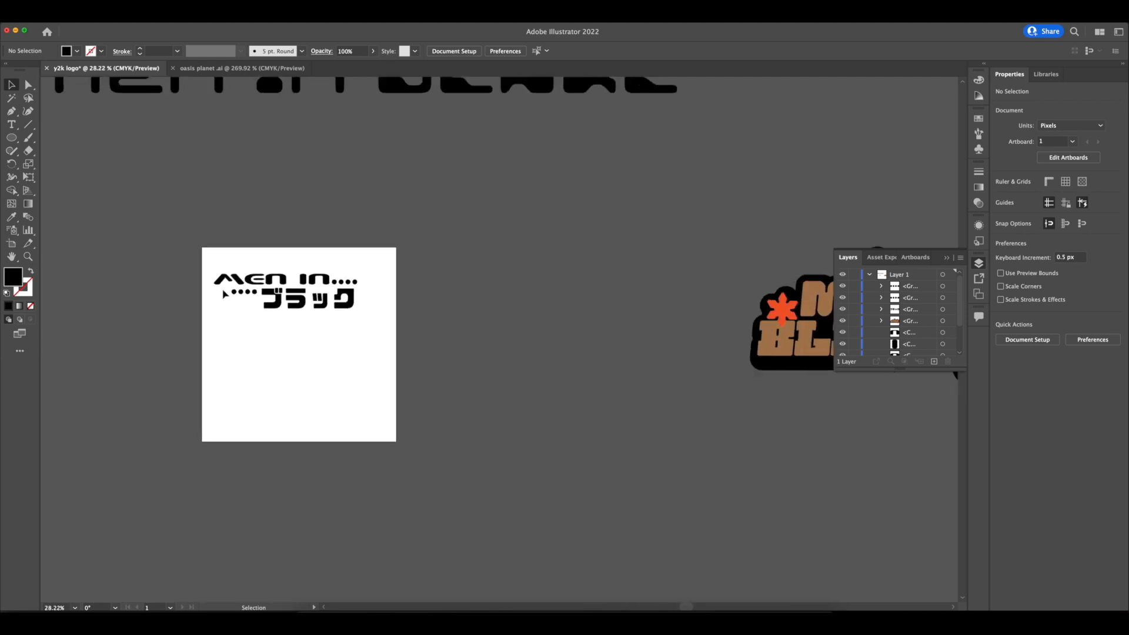
scroll(223, 287, "up", 8)
scroll(269, 295, "right", 3)
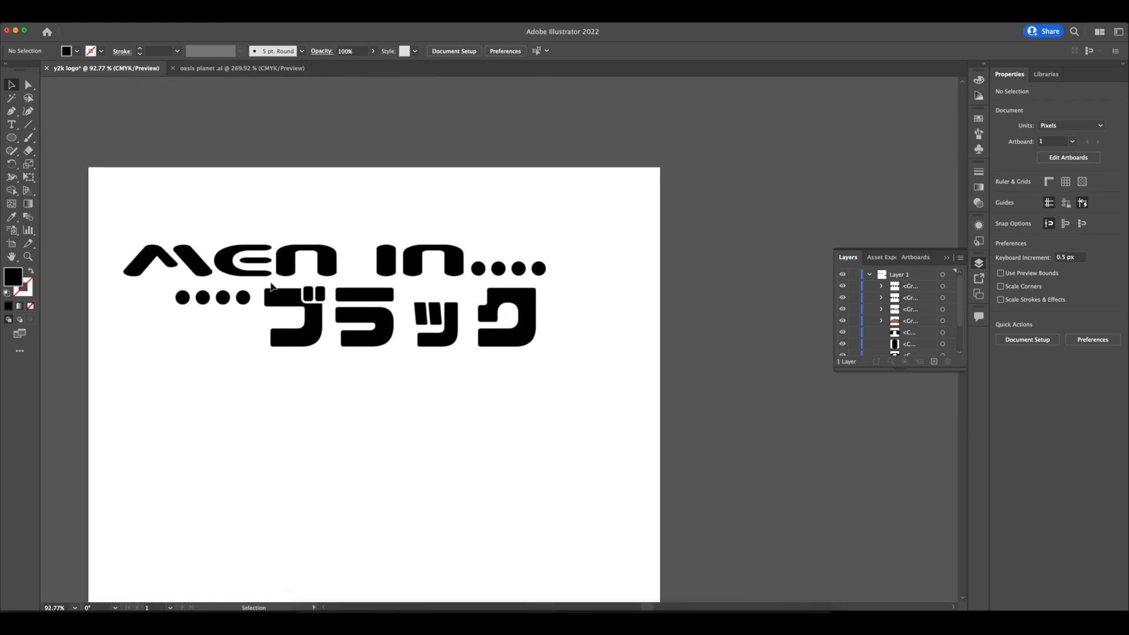
- Copy the orbit ring with dots from oasis planet.ai and paste it into the y2k logo document
left_click(251, 71)
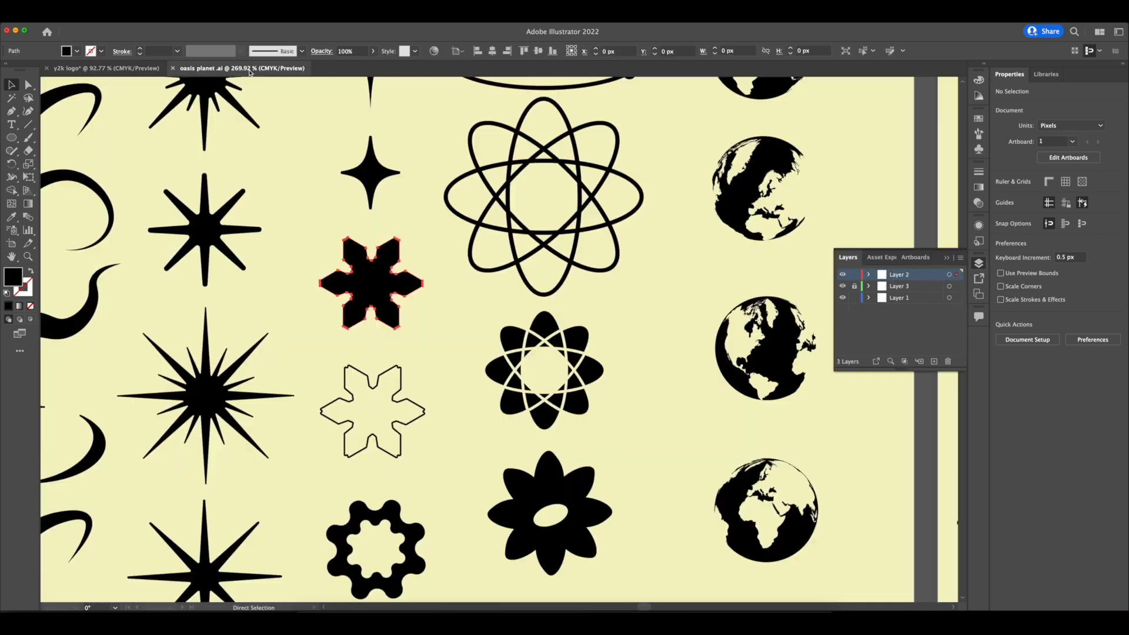
scroll(381, 216, "down", 10)
scroll(336, 262, "up", 5)
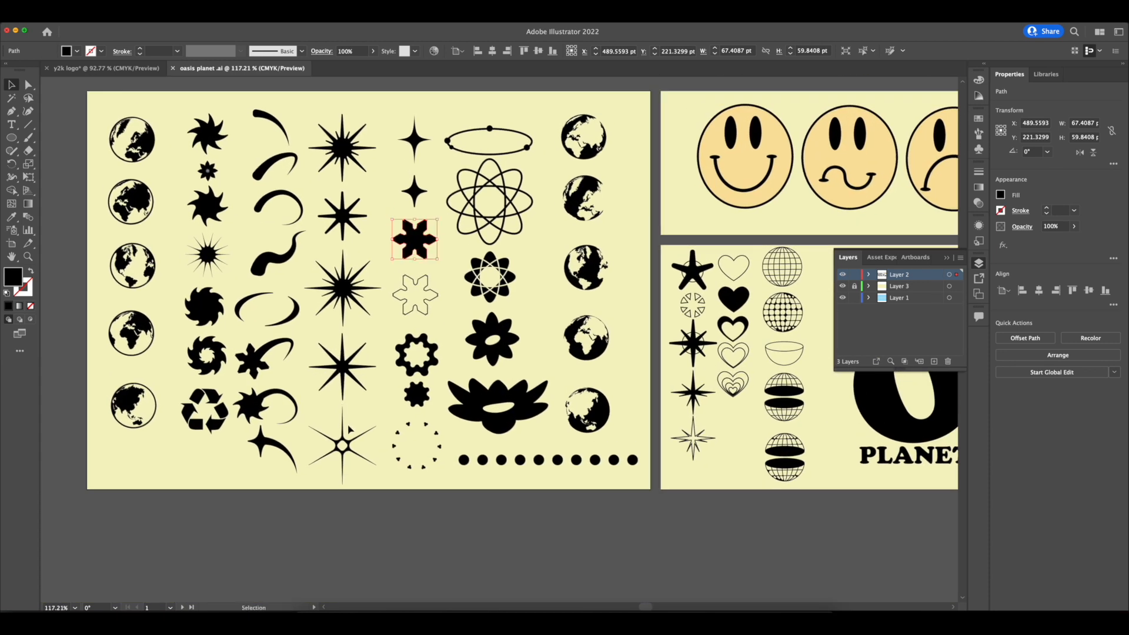
left_click(341, 440)
left_click(108, 68)
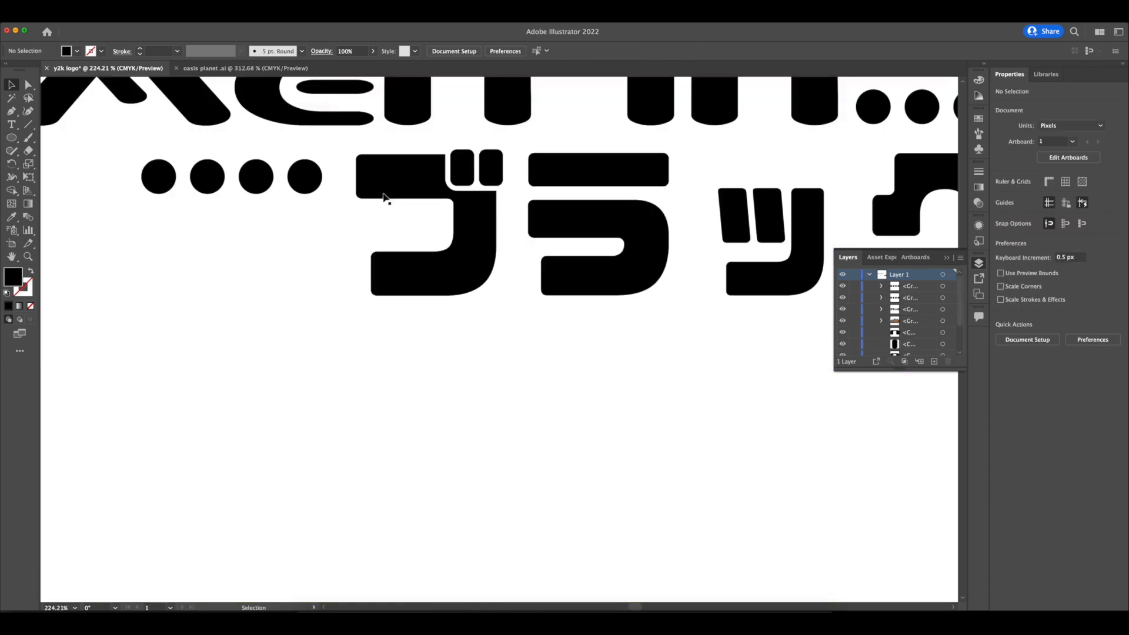
scroll(383, 197, "down", 10)
key("super+v")
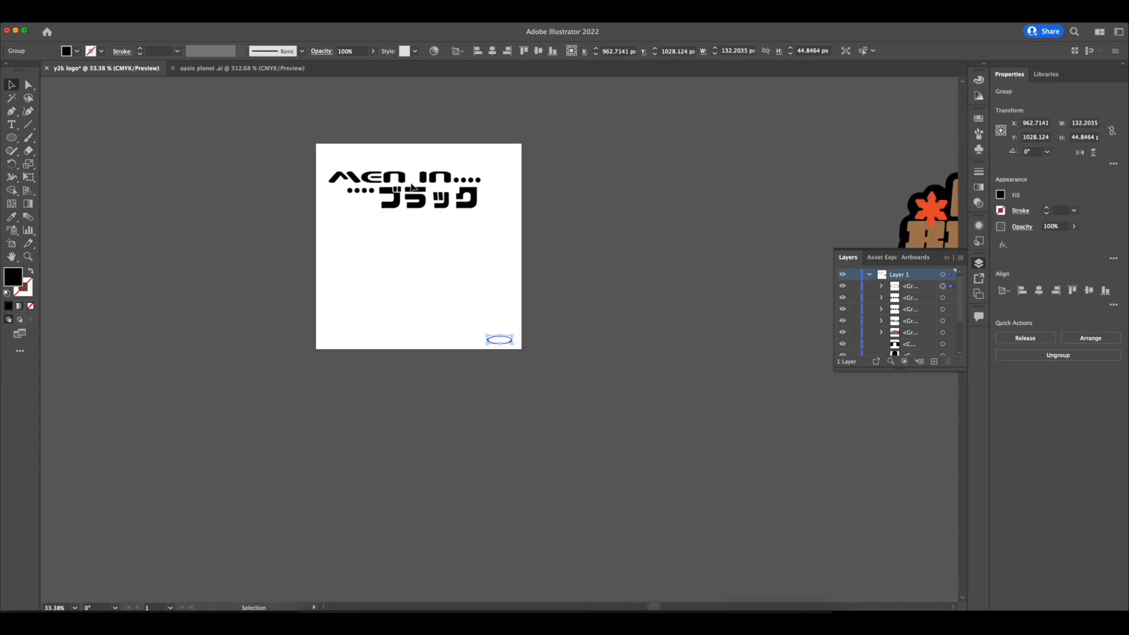
- Enlarge the orbit ring and position it so that it encircles both lines of lettering
left_click_drag(589, 297, 660, 263)
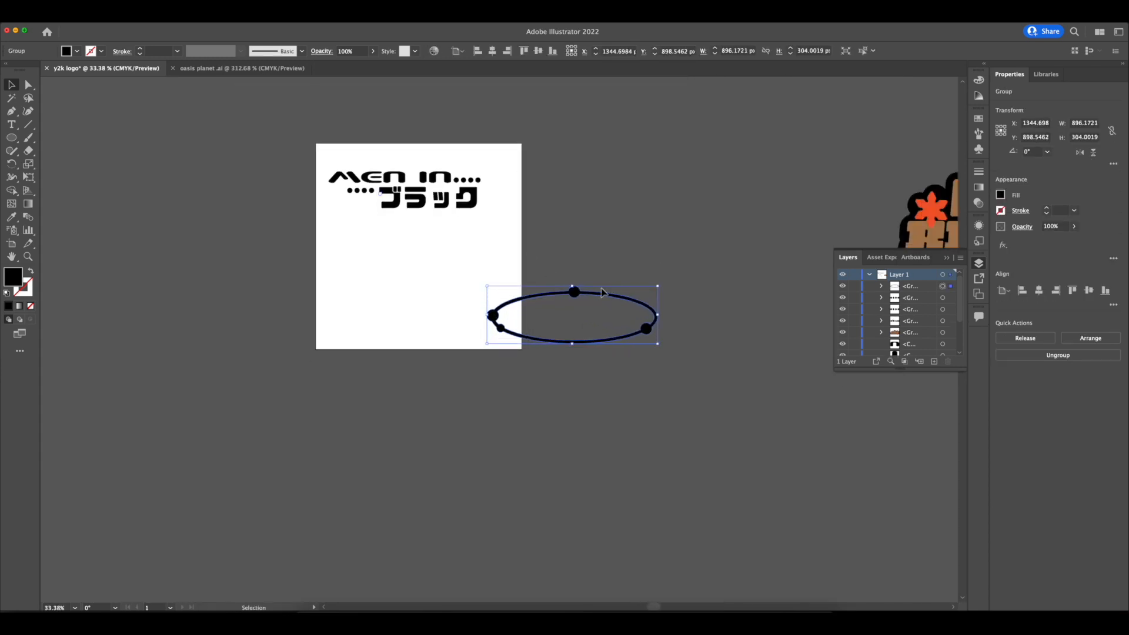
left_click_drag(594, 293, 436, 165)
scroll(436, 164, "up", 3)
left_click_drag(538, 151, 744, 130)
left_click_drag(457, 152, 415, 174)
left_click(456, 134)
scroll(453, 133, "up", 2)
- Copy the twelve-o'clock-symmetric starburst with long and short rays from oasis planet.ai and paste it into the y2k logo document
key("super+grave")
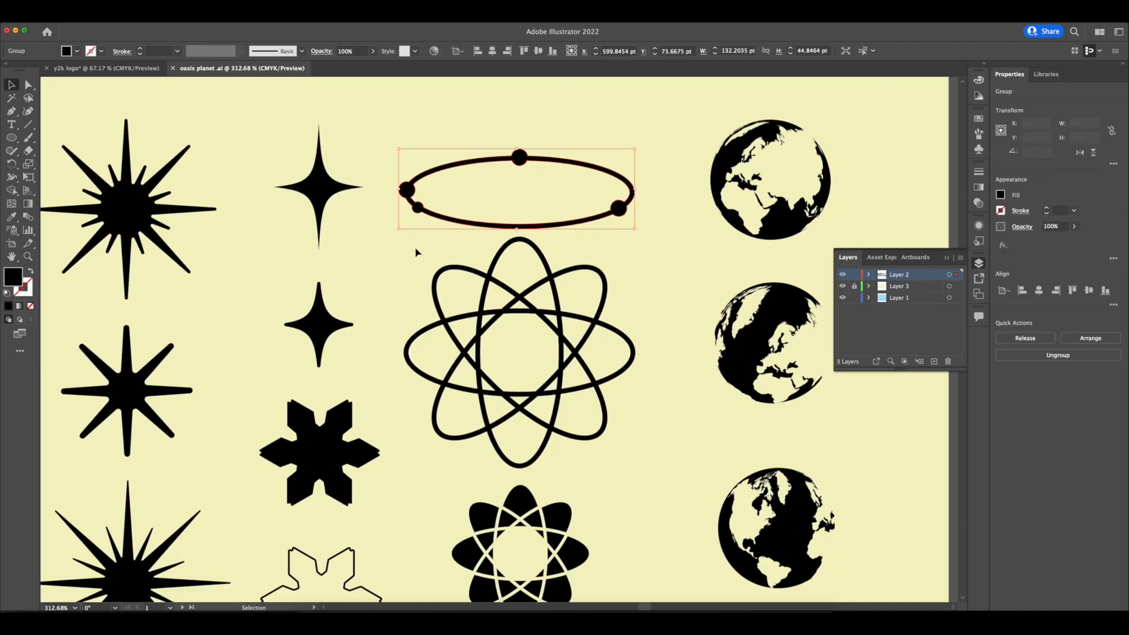
scroll(292, 297, "down", 10)
left_click_drag(293, 297, 353, 270)
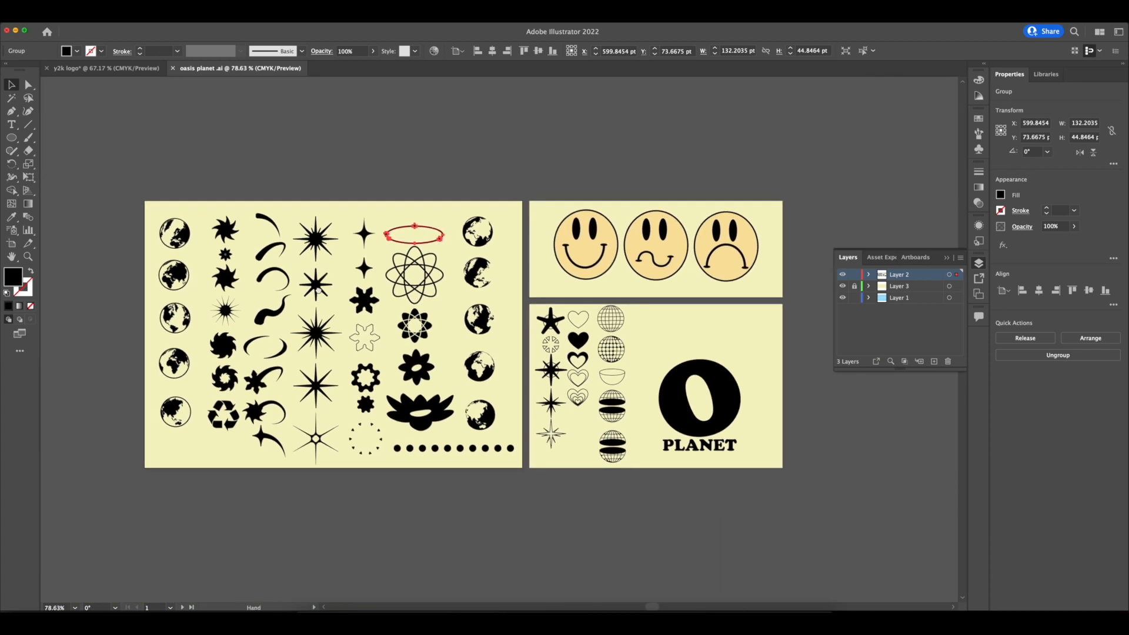
scroll(263, 318, "up", 6)
left_click_drag(229, 313, 264, 330)
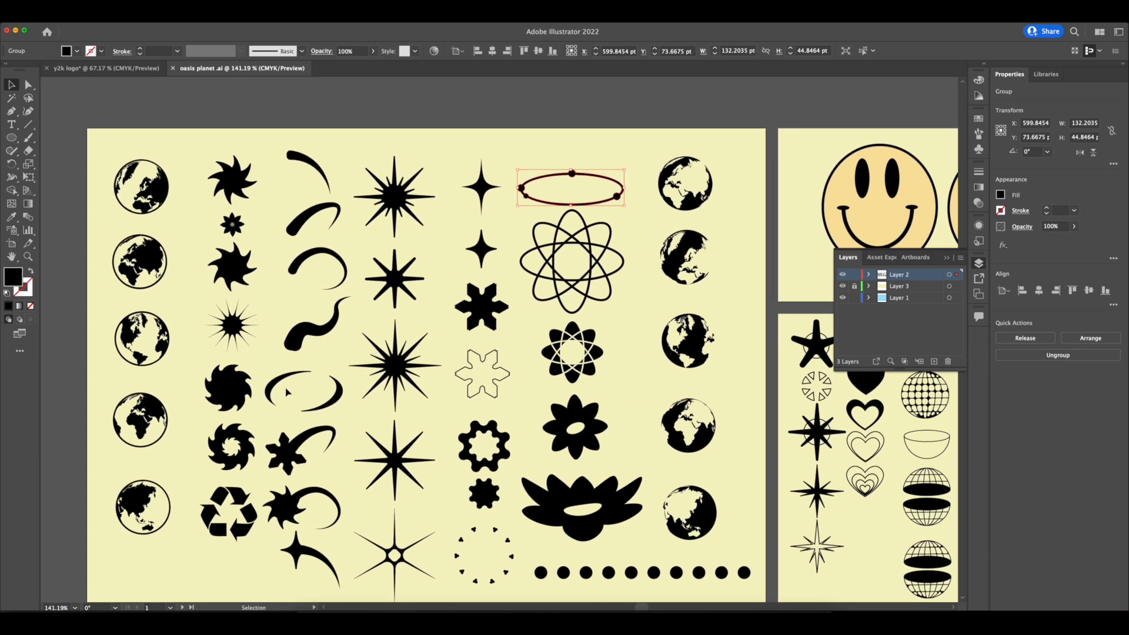
left_click(395, 370)
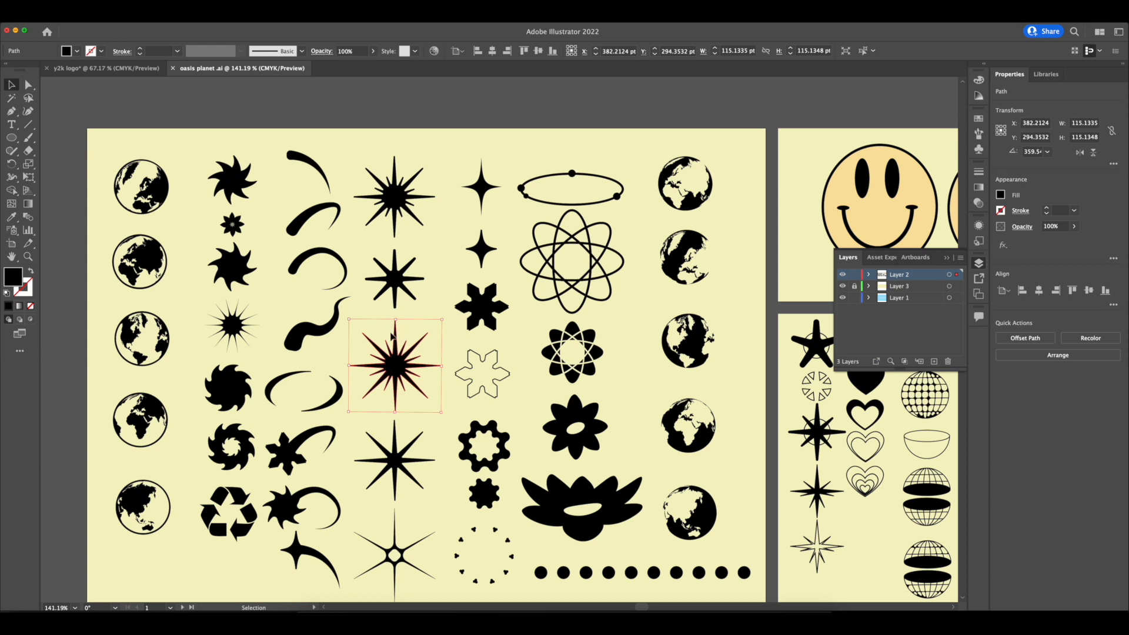
scroll(416, 376, "down", 3)
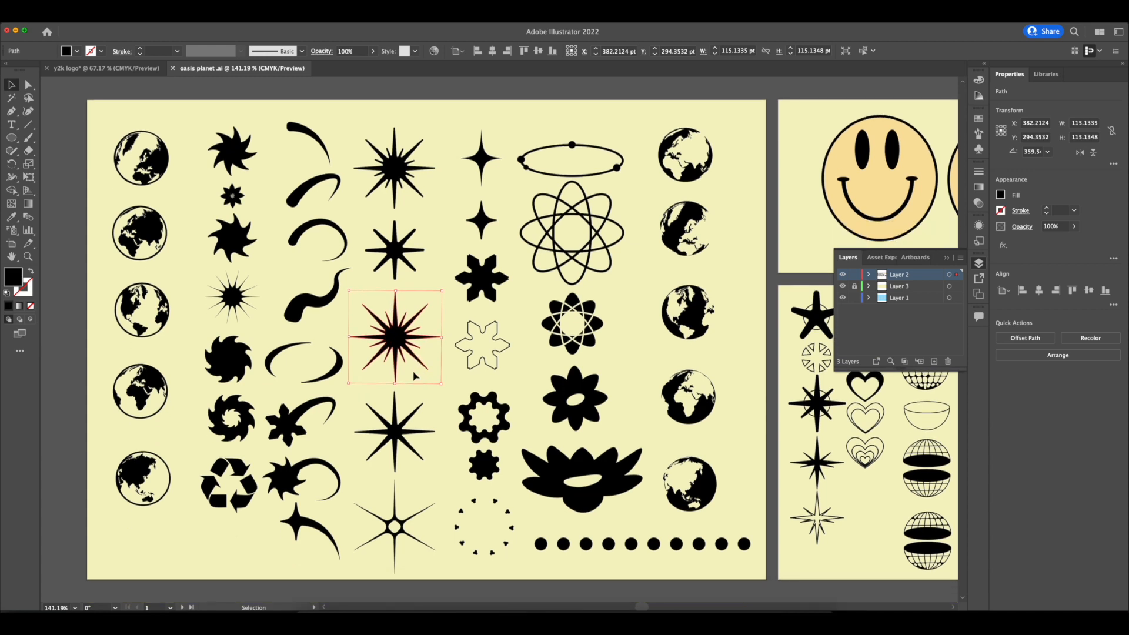
left_click(106, 69)
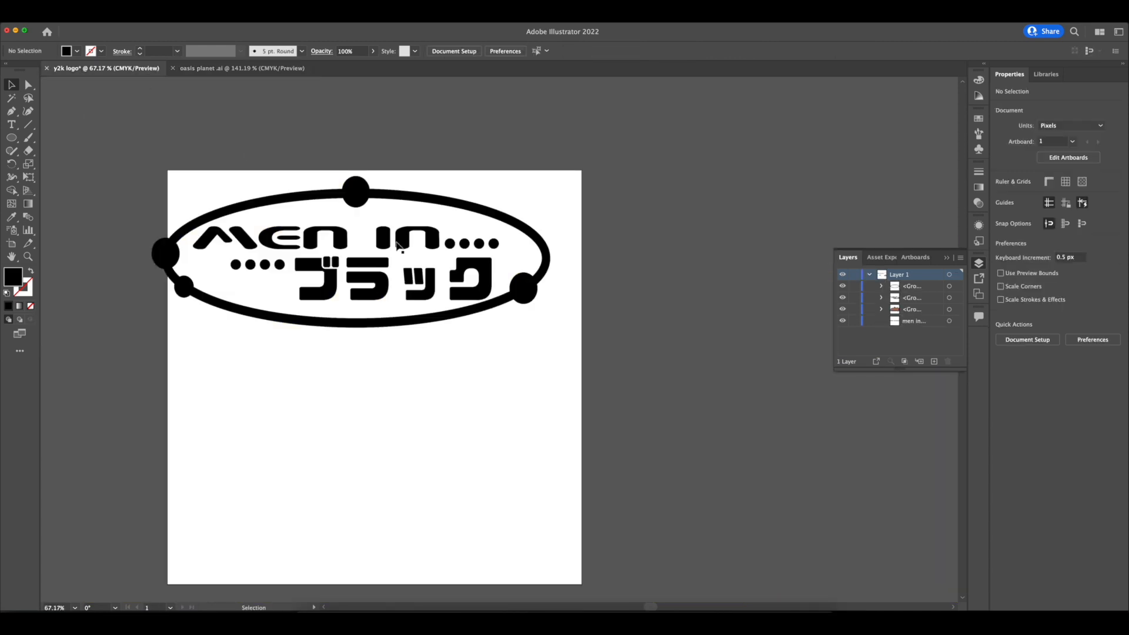
key("super+v")
- Scale the starburst to about 223 px wide and centre it over the dot at the top of the orbit ring
left_click_drag(496, 335, 607, 368)
scroll(524, 286, "up", 2)
left_click_drag(559, 322, 100, 298)
left_click_drag(110, 290, 484, 202)
left_click_drag(483, 197, 417, 212)
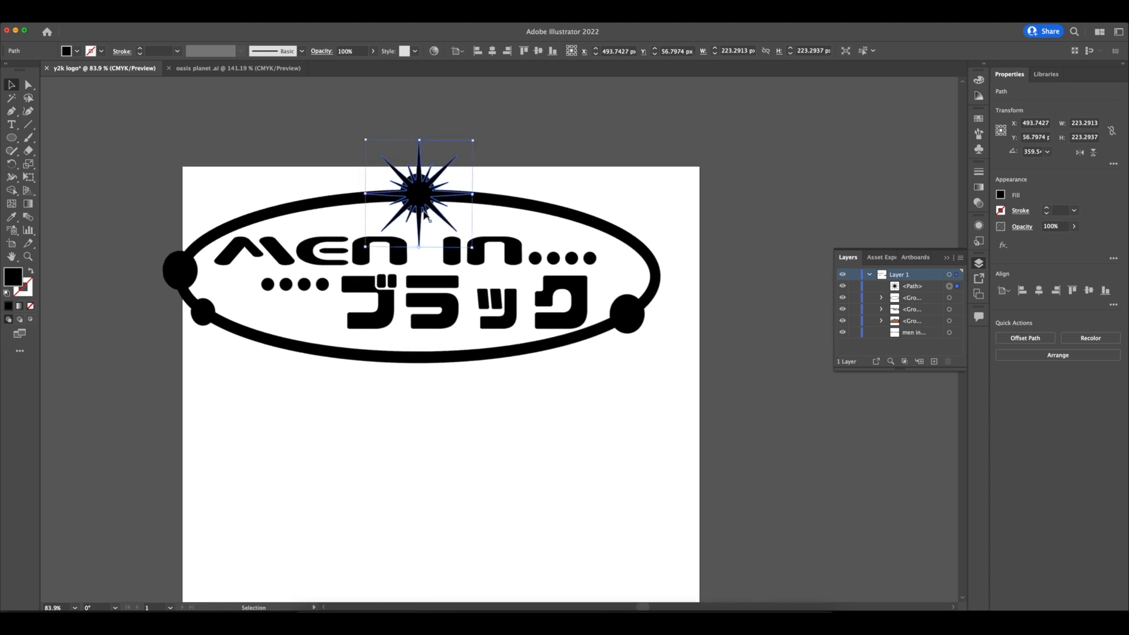
key("Down")
key("Down")
key("Down")
- Examine the overlap between the starburst and the orbit ring's top dot in outline view
left_click_drag(159, 148, 559, 345)
scroll(560, 345, "down", 5)
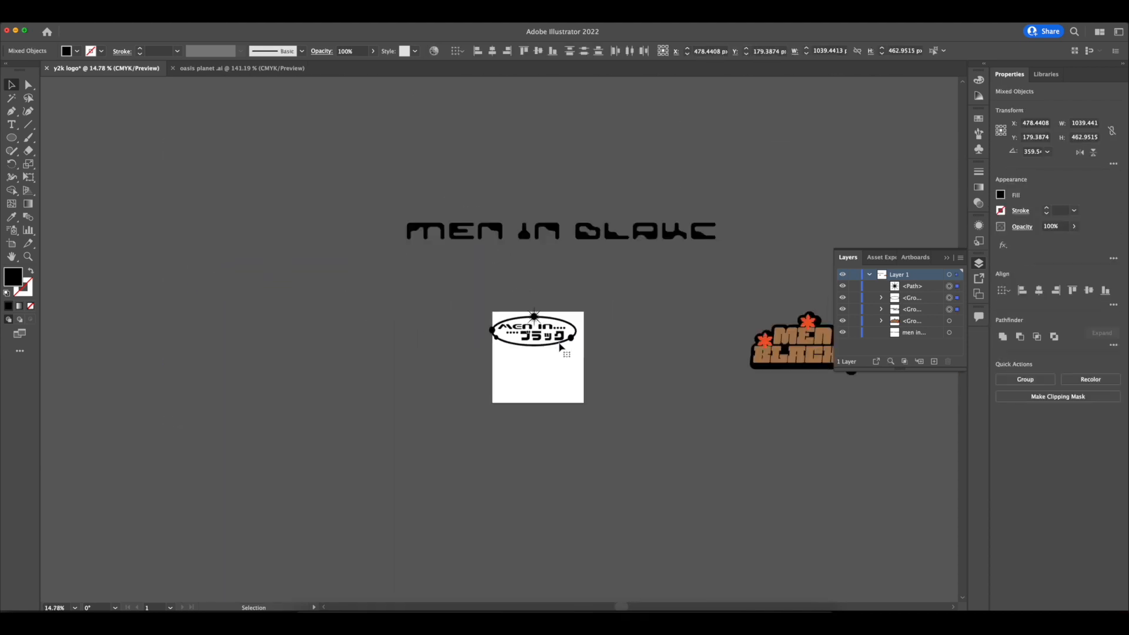
scroll(559, 345, "up", 4)
key("super+y")
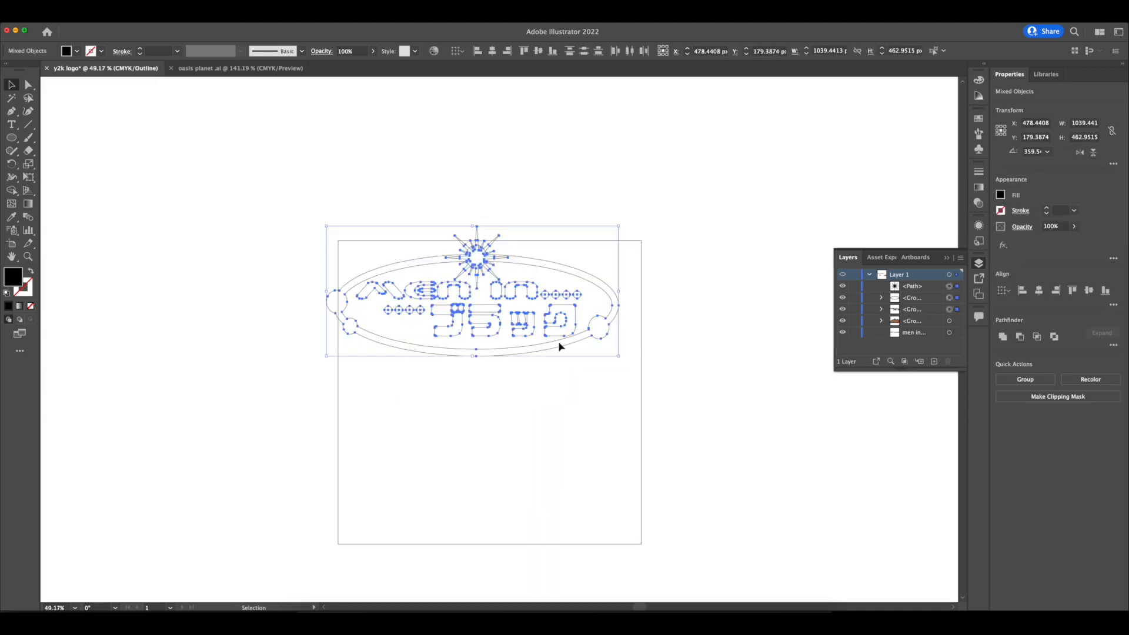
left_click(674, 360)
scroll(471, 305, "up", 4)
left_click_drag(522, 305, 482, 304)
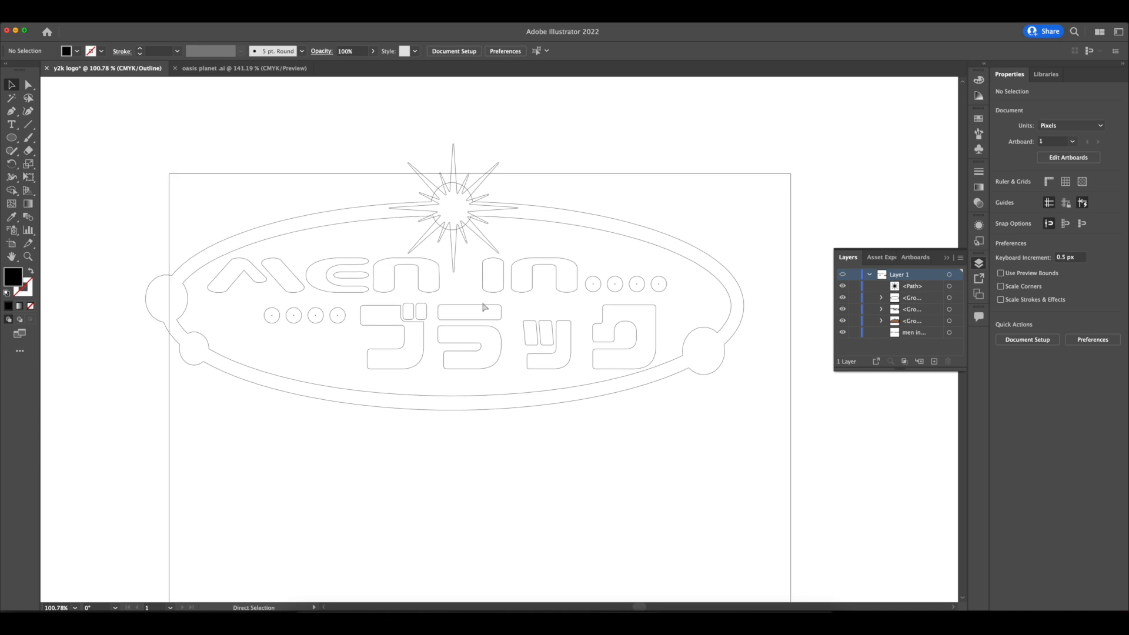
key("super+y")
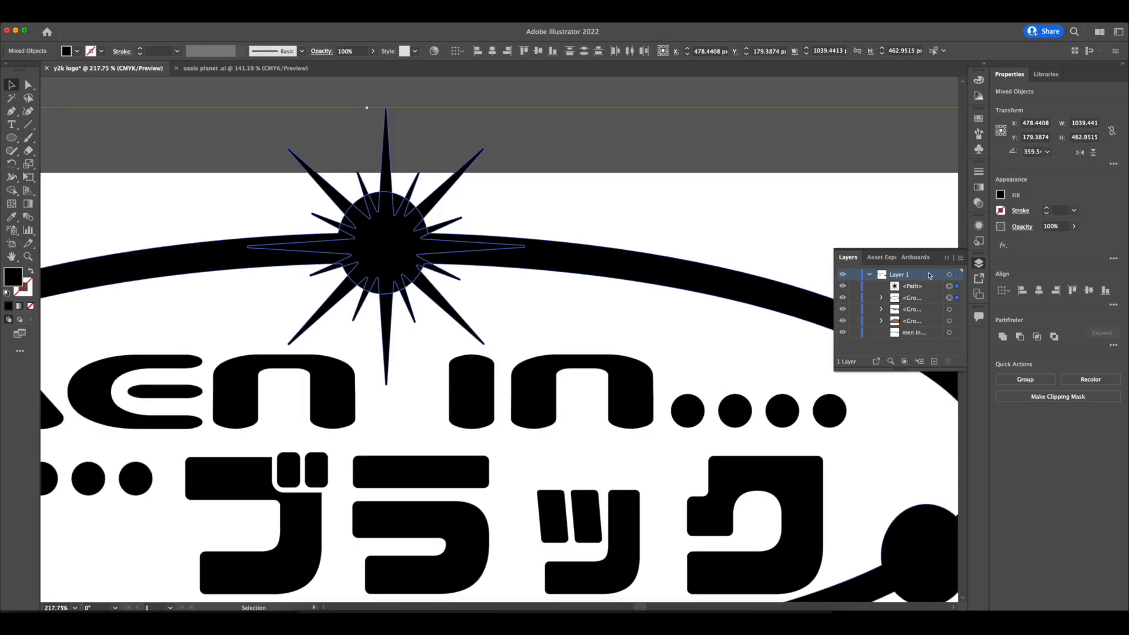
- Unite the starburst and the orbit ring into one shape
left_click(1004, 338)
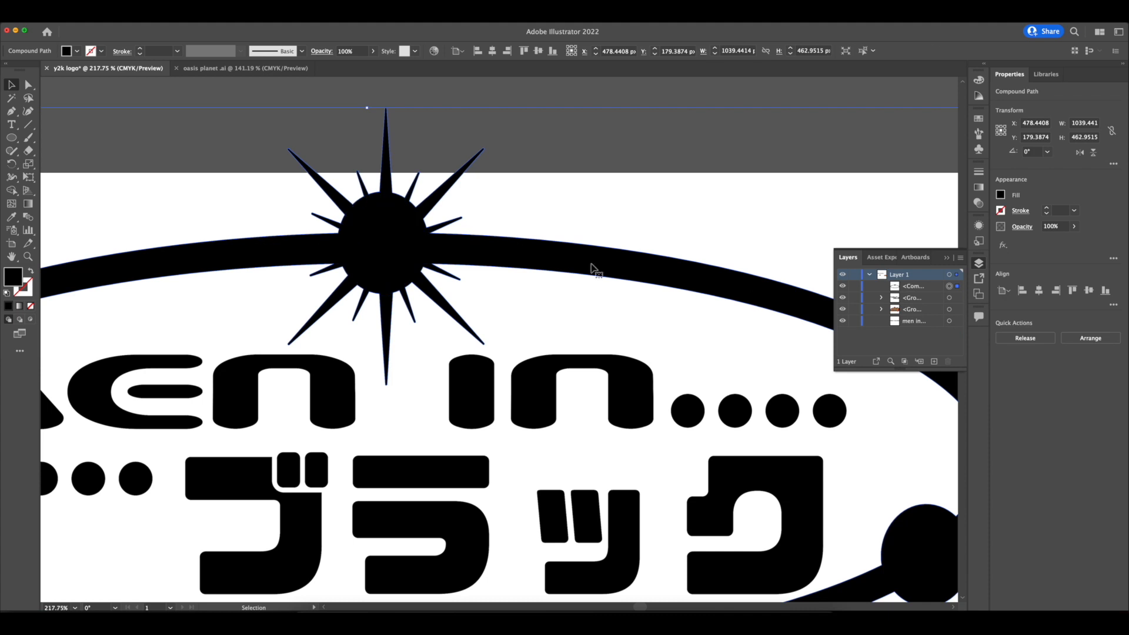
scroll(500, 223, "down", 5)
left_click(539, 184)
scroll(504, 226, "up", 3)
scroll(421, 216, "right", 2)
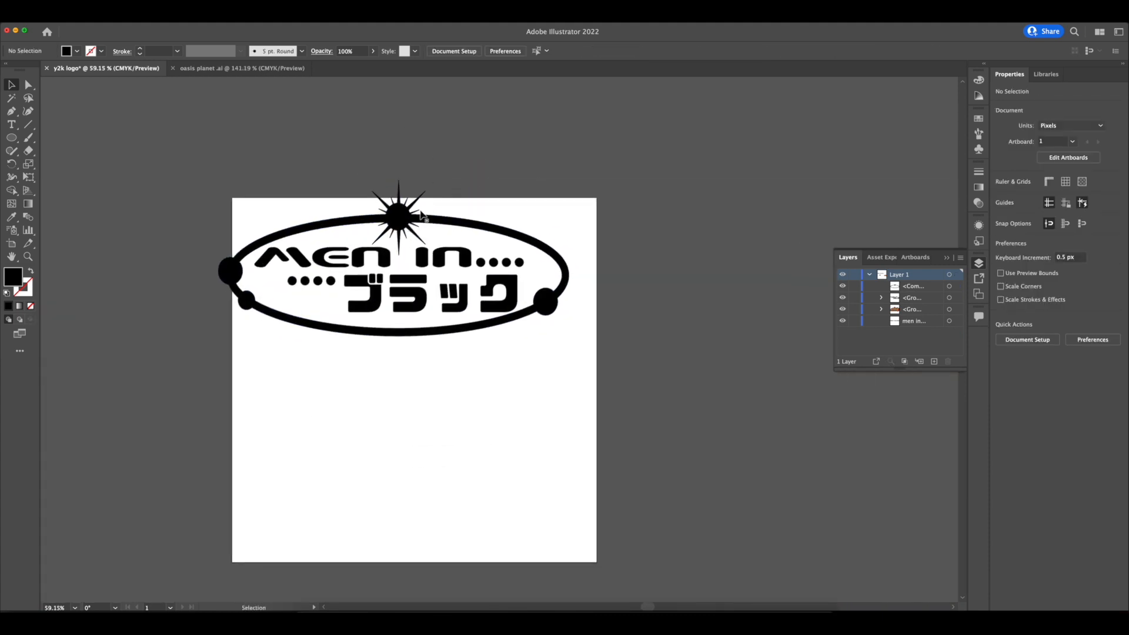
- Offset the paths of the lower logo copy by 20 px with round joins
left_click_drag(505, 346, 510, 349)
left_click(106, 17)
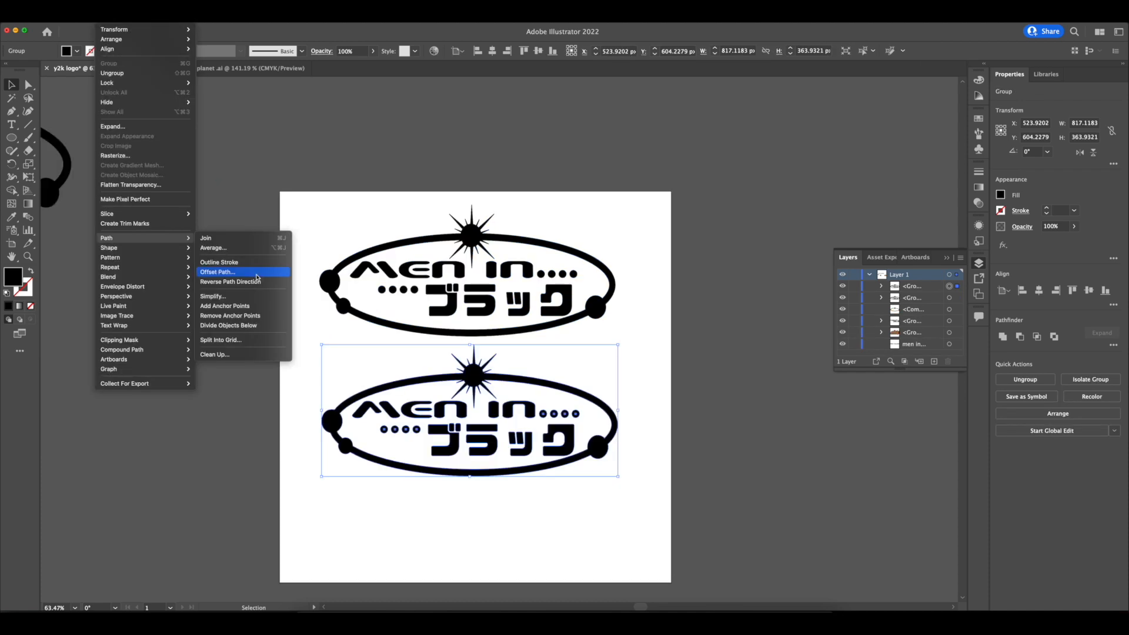
left_click(247, 267)
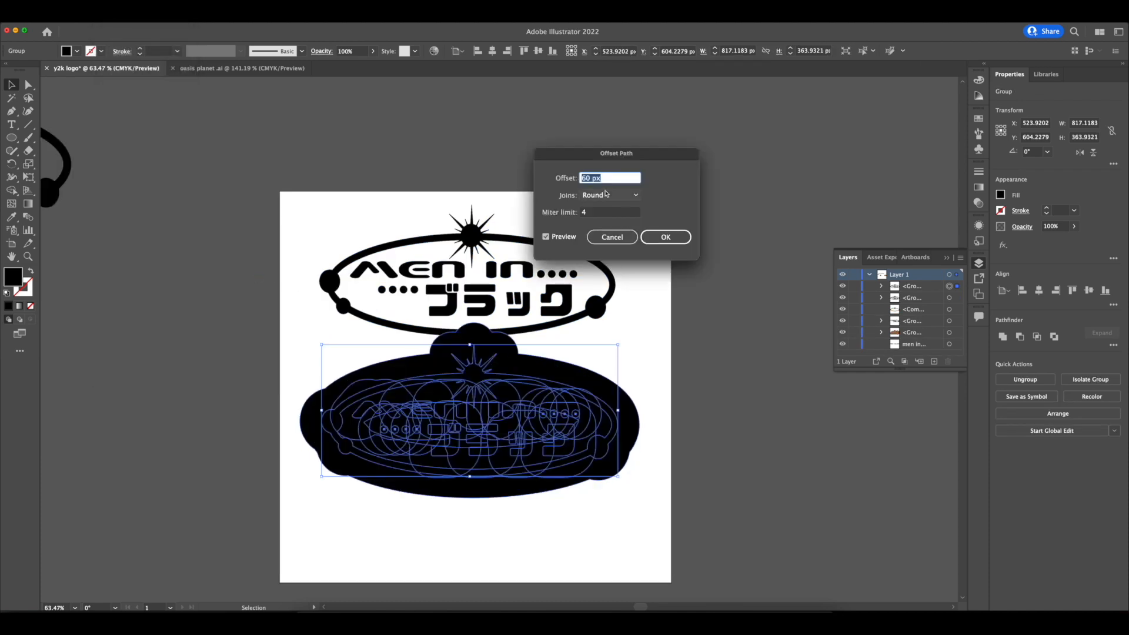
left_click(546, 236)
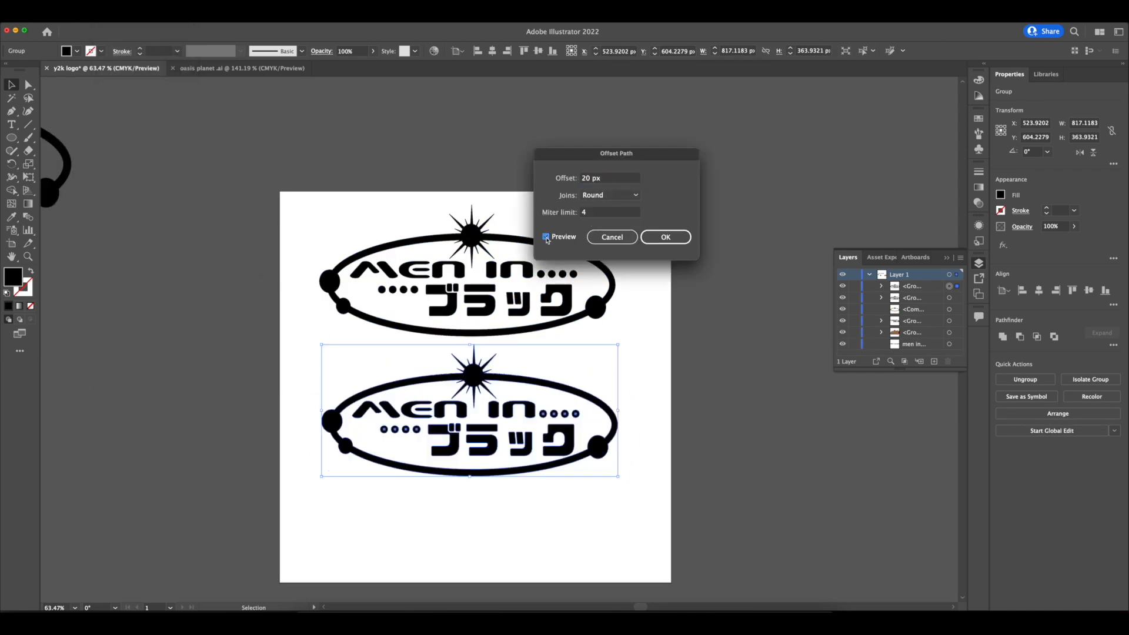
left_click(547, 238)
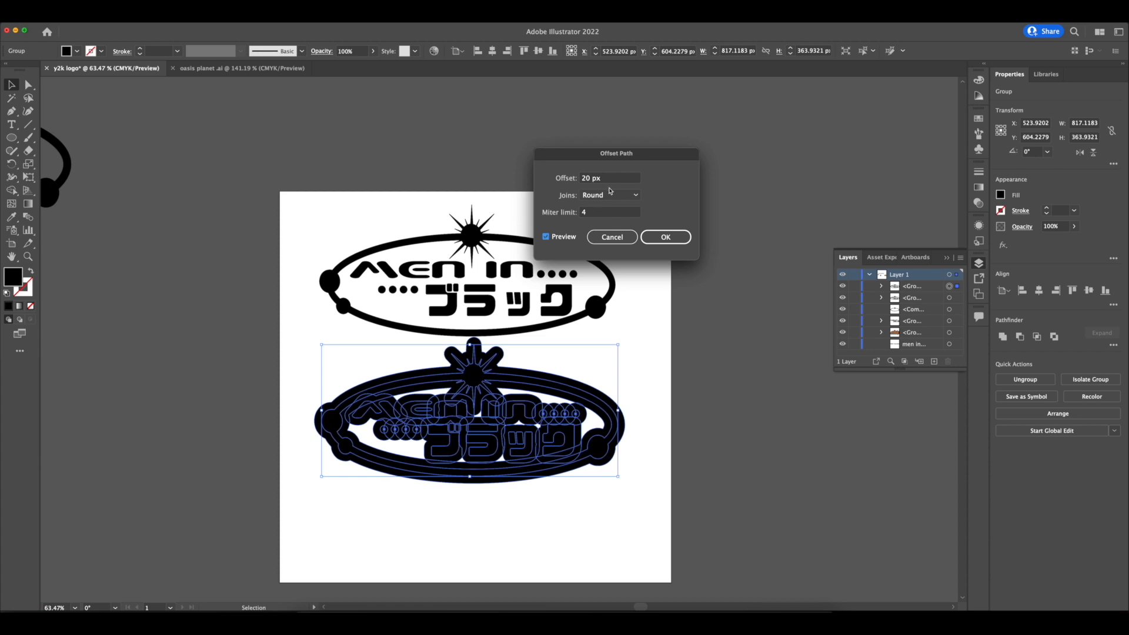
left_click(666, 236)
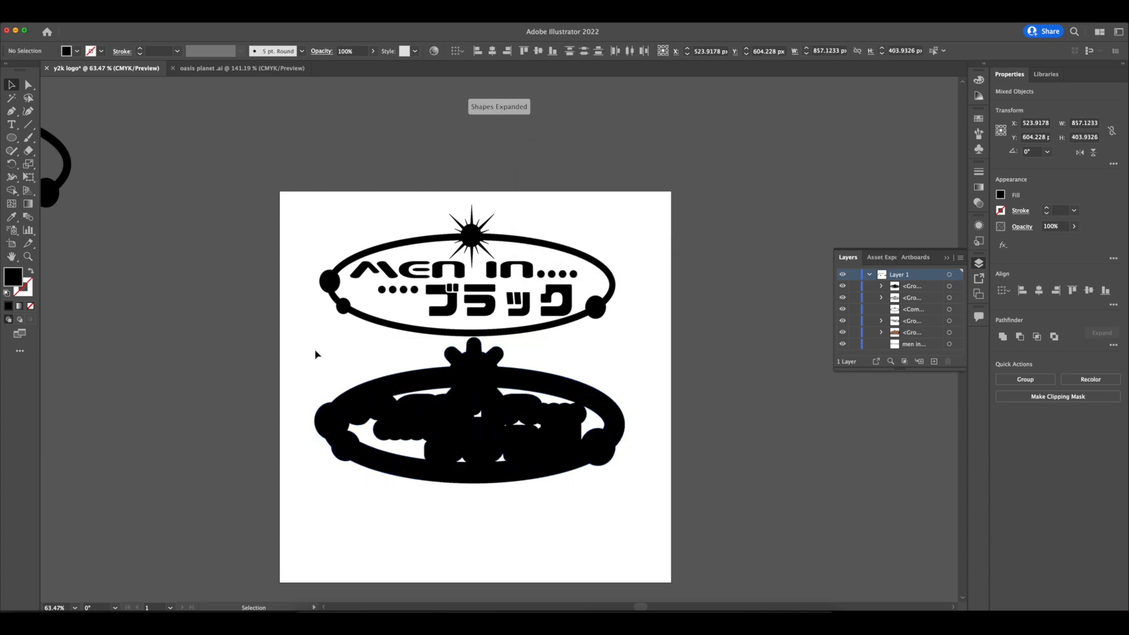
- Unite the offset paths of the lower logo copy into a single backing shape
left_click(294, 357)
left_click_drag(721, 518, 721, 517)
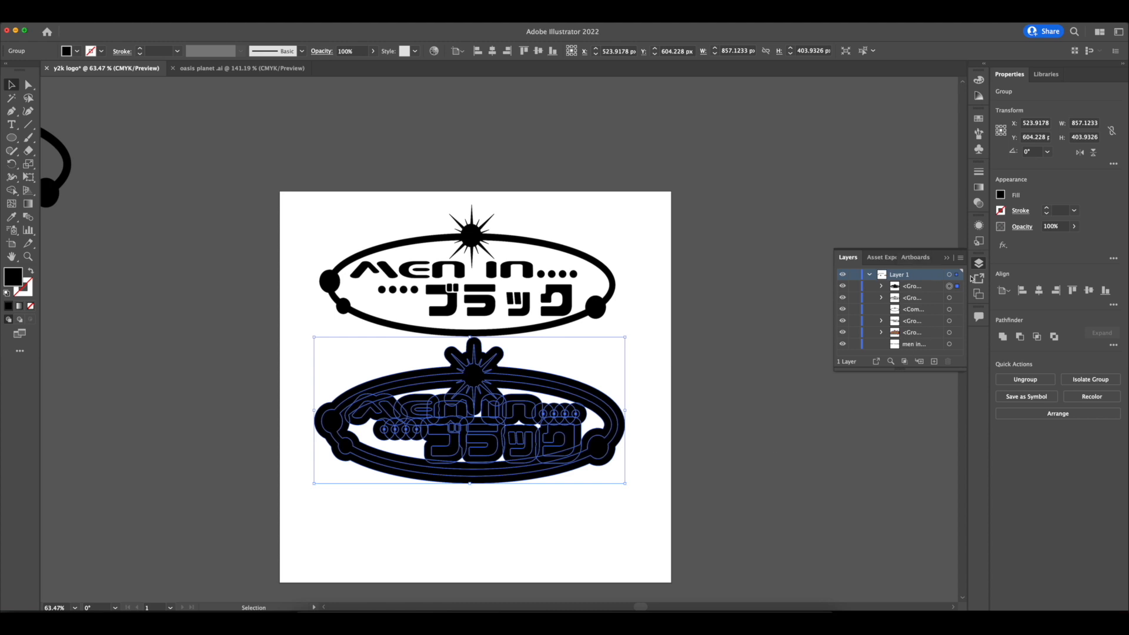
left_click(1003, 338)
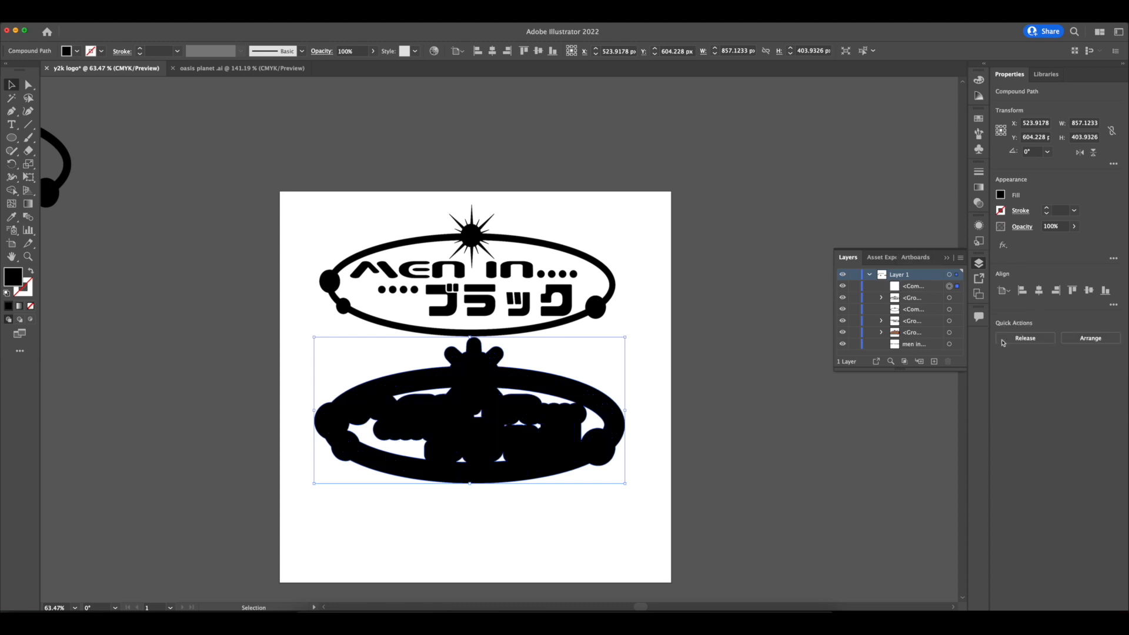
left_click(343, 367)
- Fill the united backing shape with green
left_click(465, 422)
left_click(1001, 196)
left_click(928, 243)
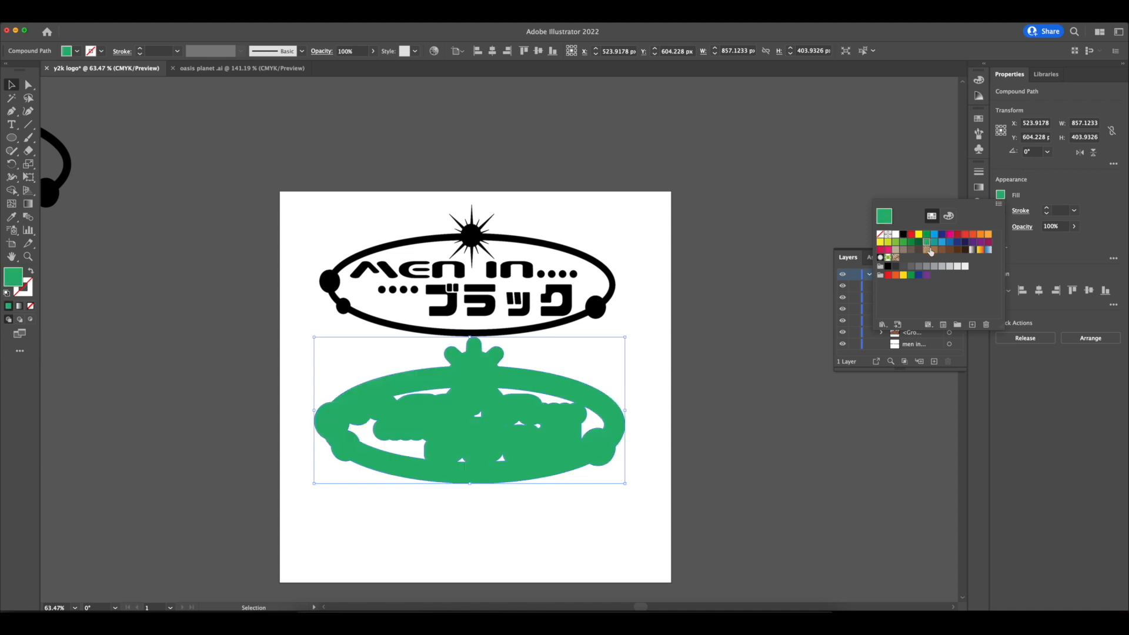
left_click(943, 268)
left_click(937, 253)
left_click(928, 243)
left_click(749, 313)
- Bring the black logo in front of the green backing and align it centrally over it
left_click_drag(282, 201, 628, 337)
left_click_drag(469, 241, 468, 291)
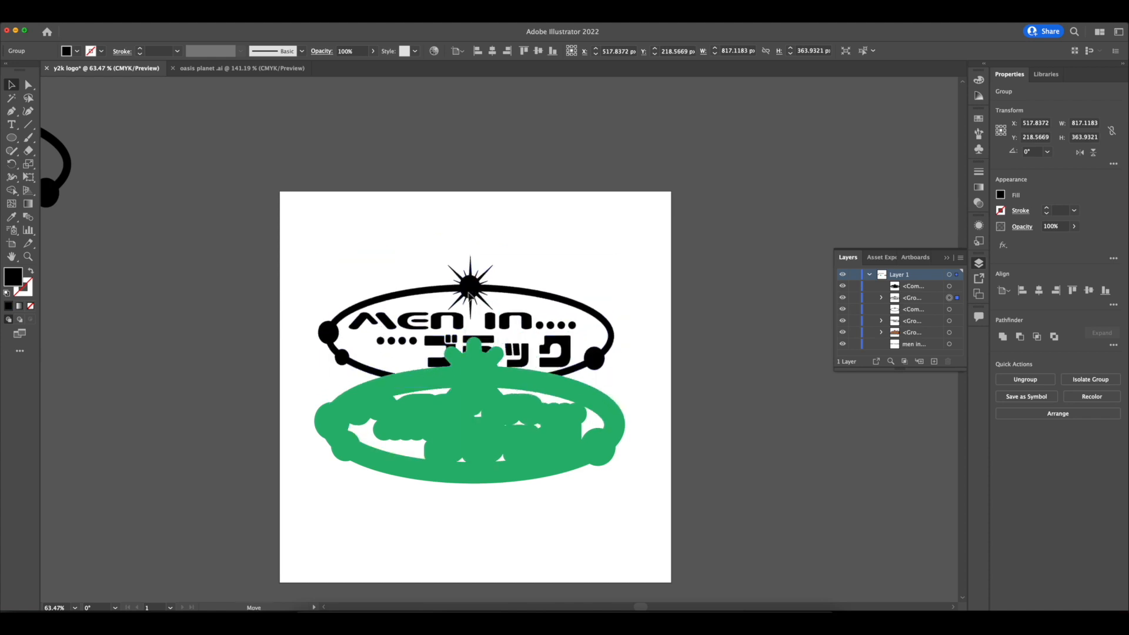
right_click(440, 276)
left_click(579, 409)
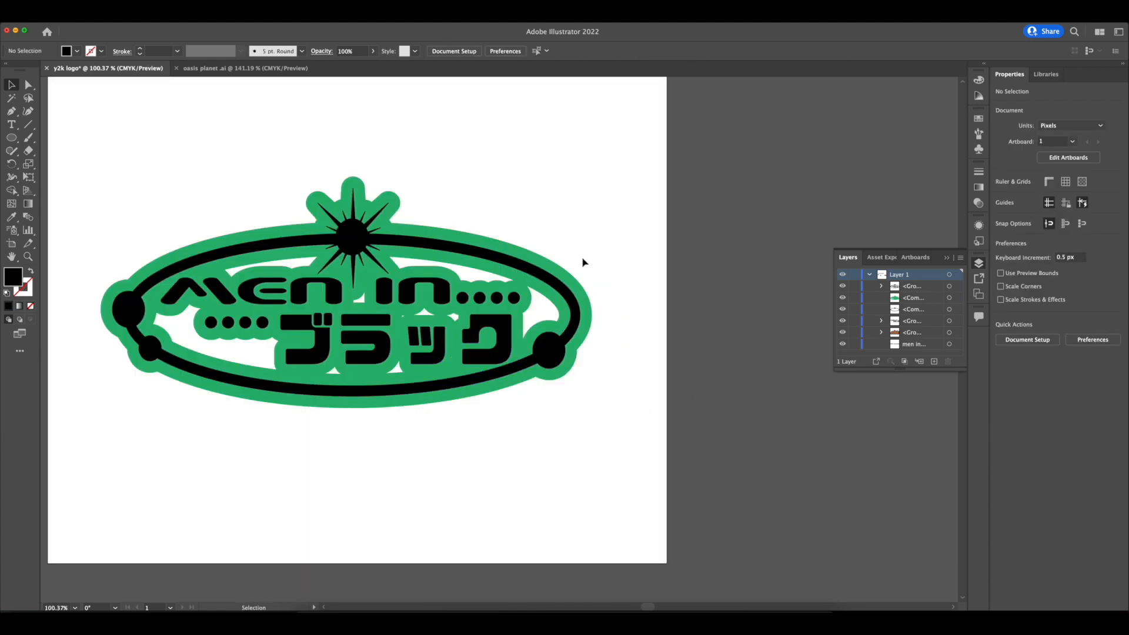
left_click(583, 260)
- Give the green backing a 1 pt blue stroke
left_click(1047, 210)
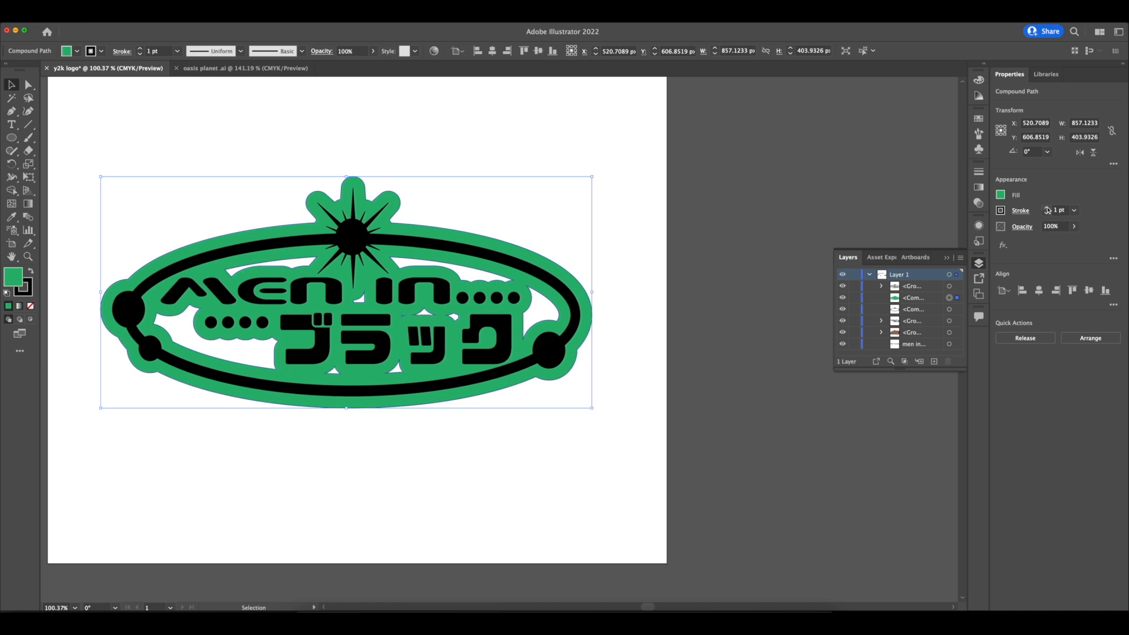
left_click(471, 193)
scroll(399, 217, "down", 3)
scroll(399, 219, "up", 5)
left_click(515, 232)
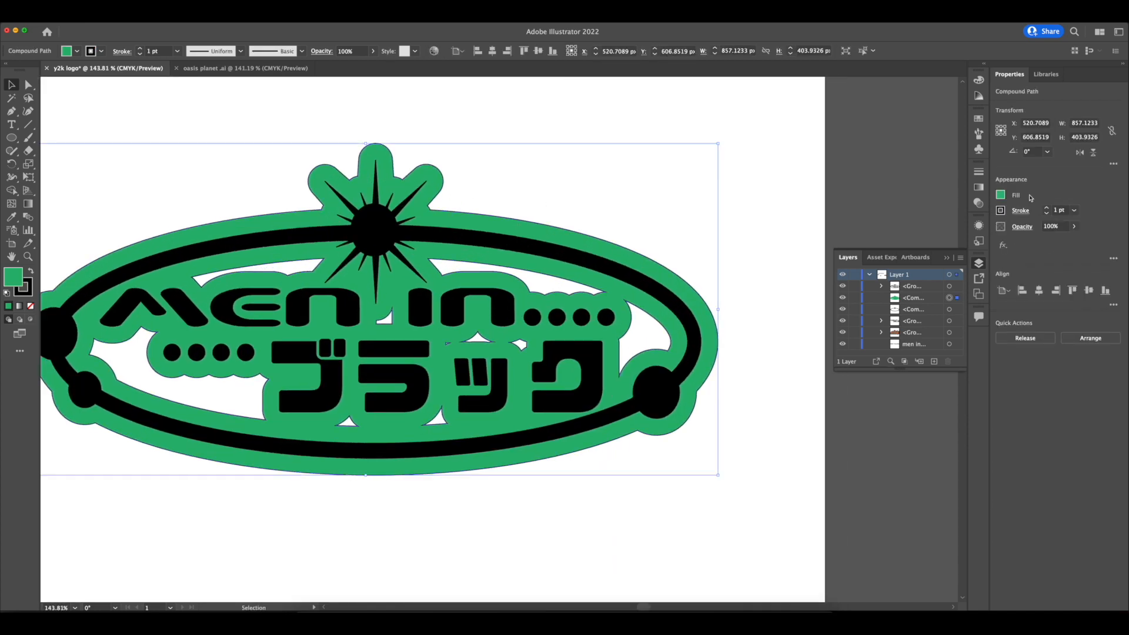
left_click(1000, 210)
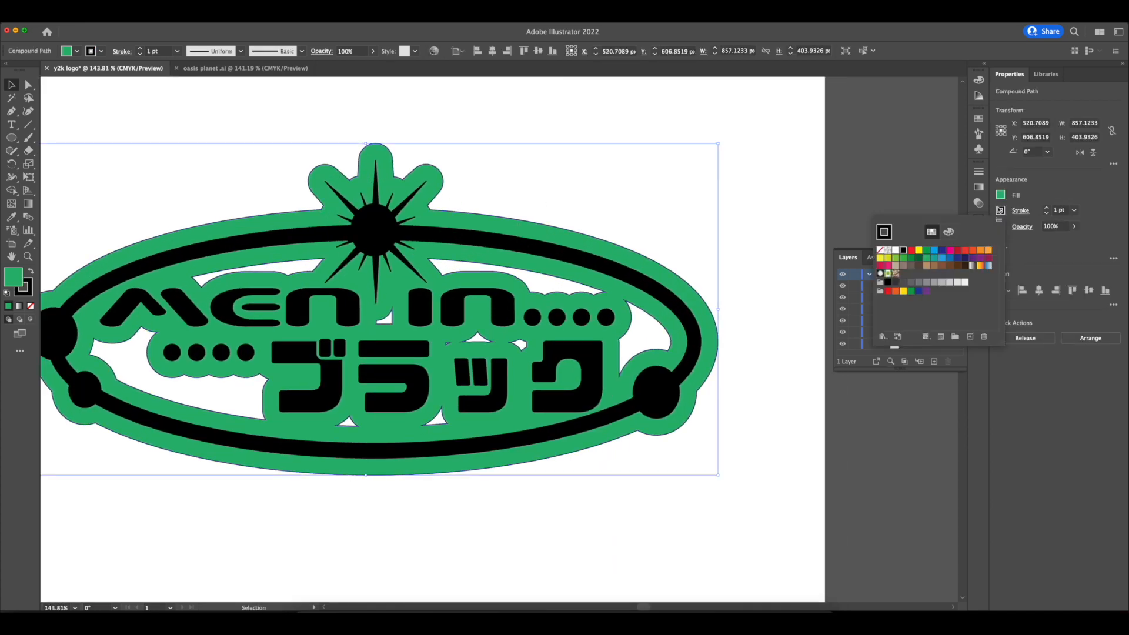
left_click(924, 258)
left_click(937, 258)
left_click(703, 202)
- Move the black logo together with its green backing off the artboard into the grey area above it
scroll(612, 203, "down", 5)
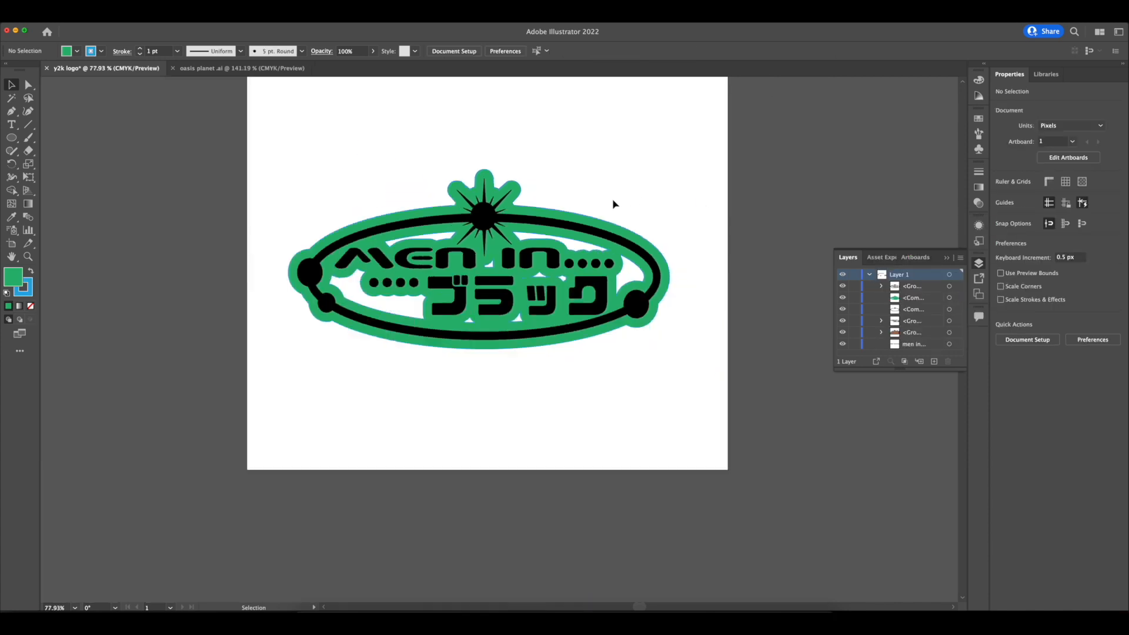
scroll(613, 203, "up", 3)
scroll(459, 448, "up", 3)
mouse_move(245, 325)
left_mouse_down()
mouse_move(459, 448)
mouse_move(441, 134)
left_mouse_up()
scroll(441, 134, "up", 5)
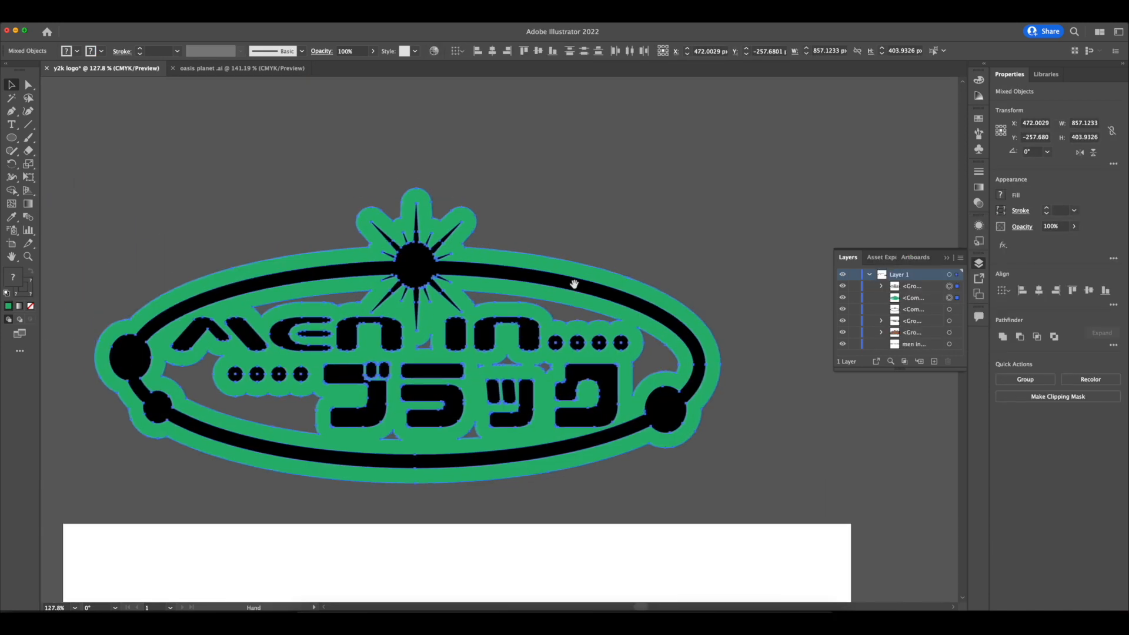
left_click(574, 244)
- Set the green backing's stroke to 2 pt in light grey
left_click(483, 260)
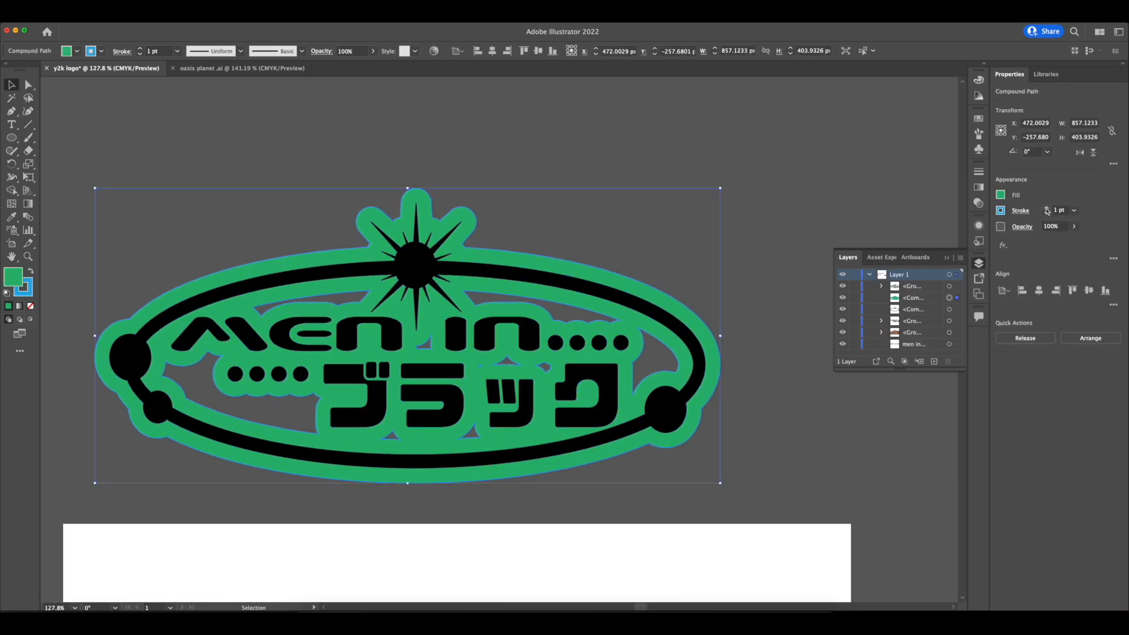
left_click(1000, 210)
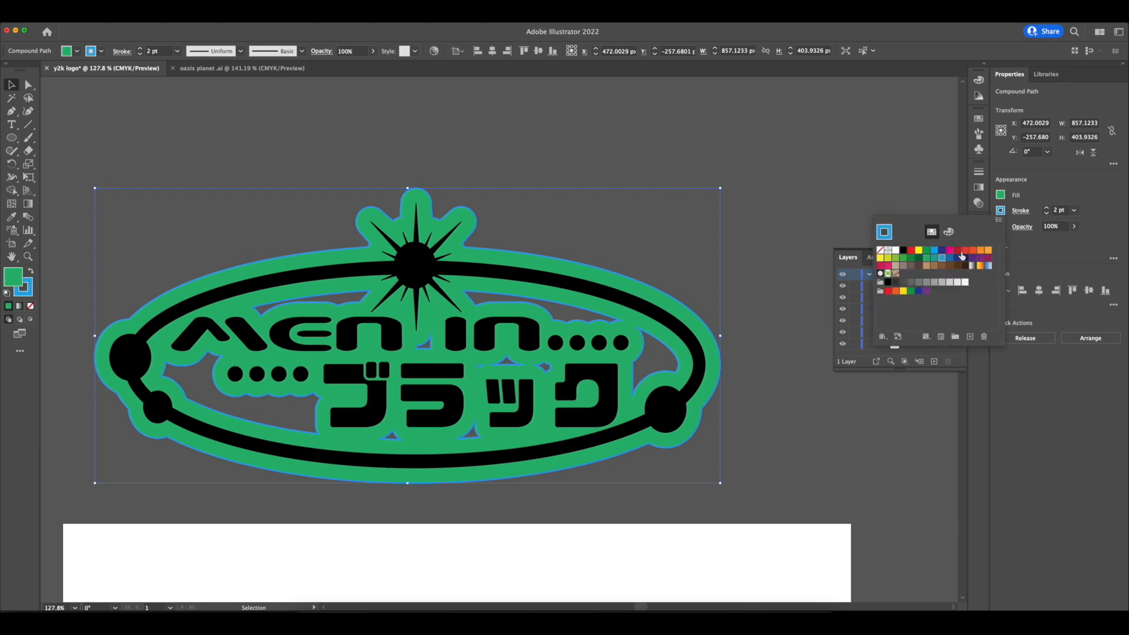
left_click(956, 287)
left_click(657, 224)
left_click(654, 221)
scroll(588, 207, "down", 5)
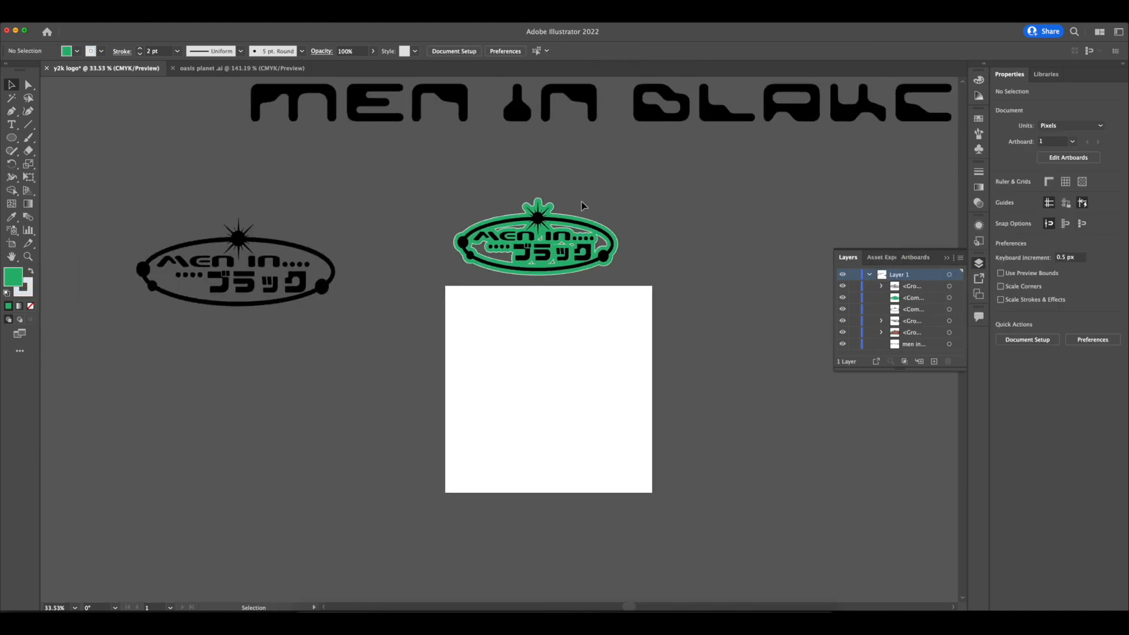
scroll(581, 205, "up", 6)
- Change the fill of the black lettering, ring and starburst group to light grey
left_click(462, 242)
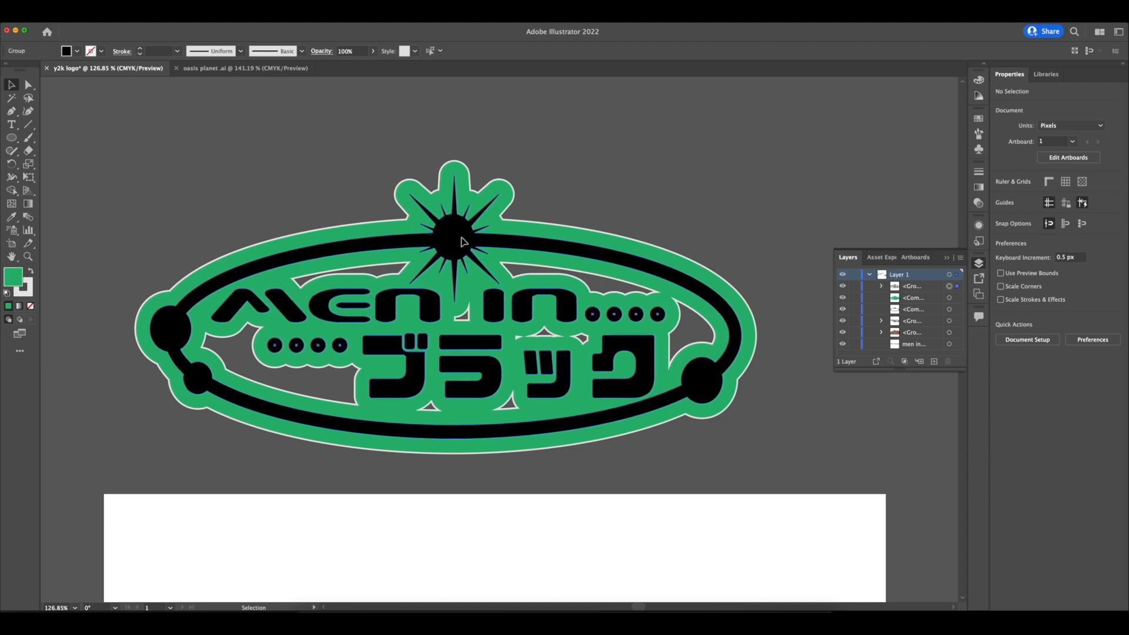
left_click(1001, 195)
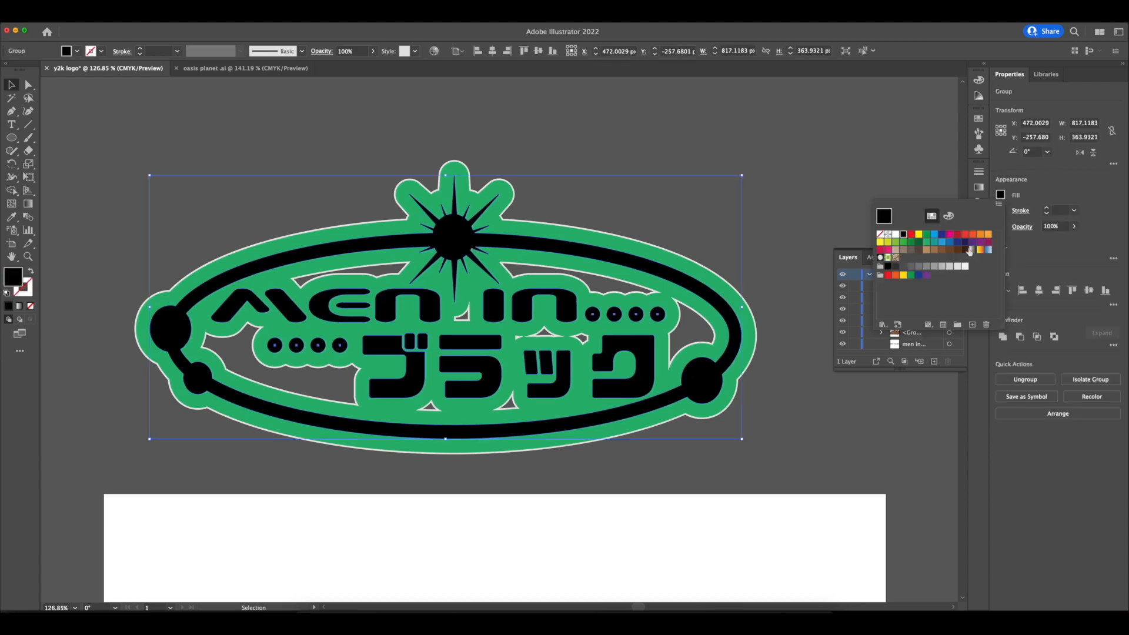
left_click(964, 267)
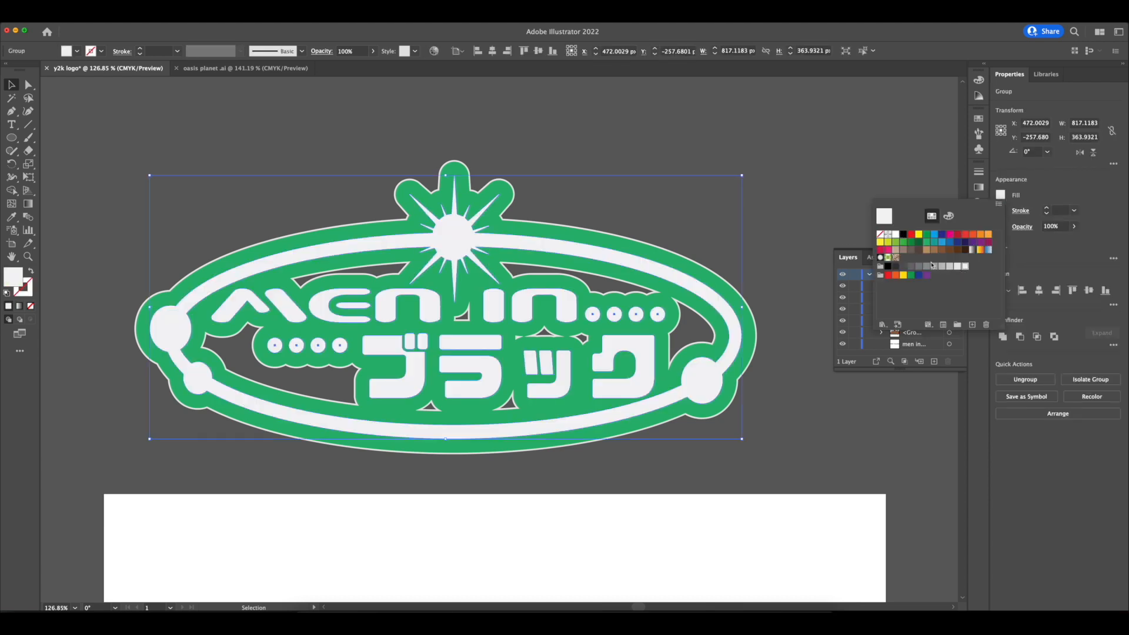
left_click(938, 268)
left_click(958, 266)
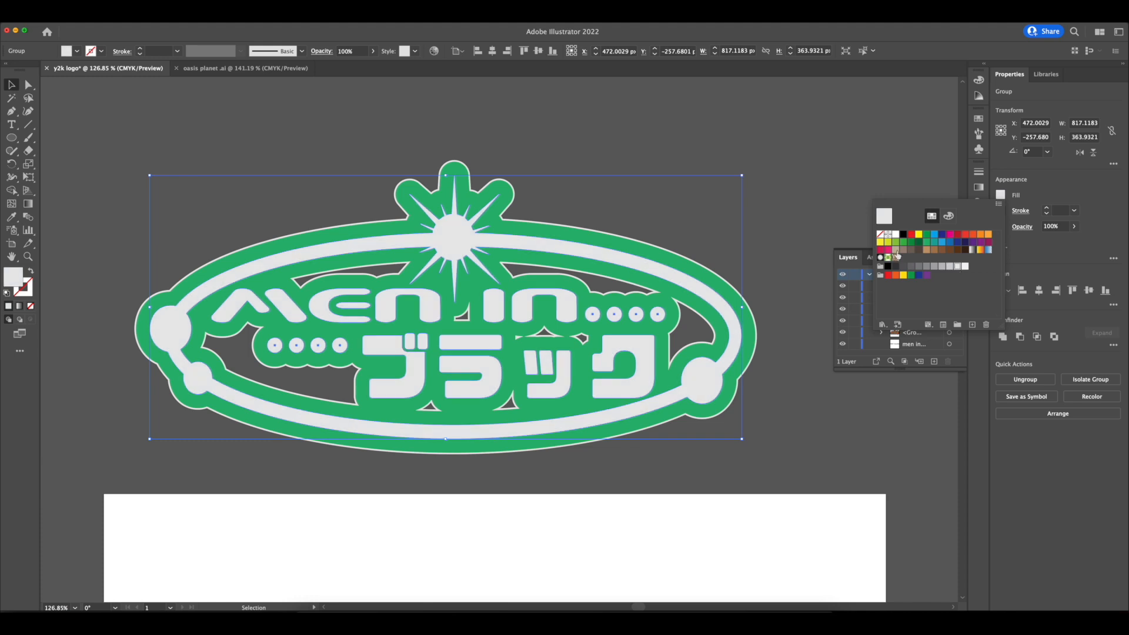
- Place an enlarged copy of the green-backed ブラック logo below the brown and orange MEN IN BLACK logo
left_click(659, 206)
scroll(511, 194, "down", 10)
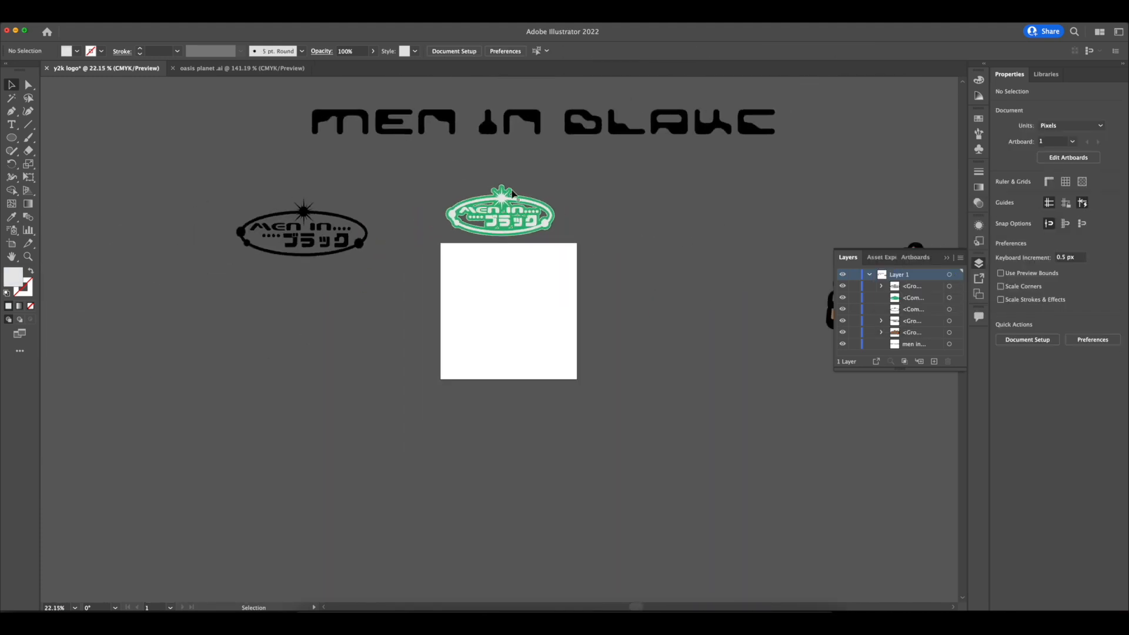
scroll(512, 194, "up", 10)
left_click_drag(404, 182, 338, 158)
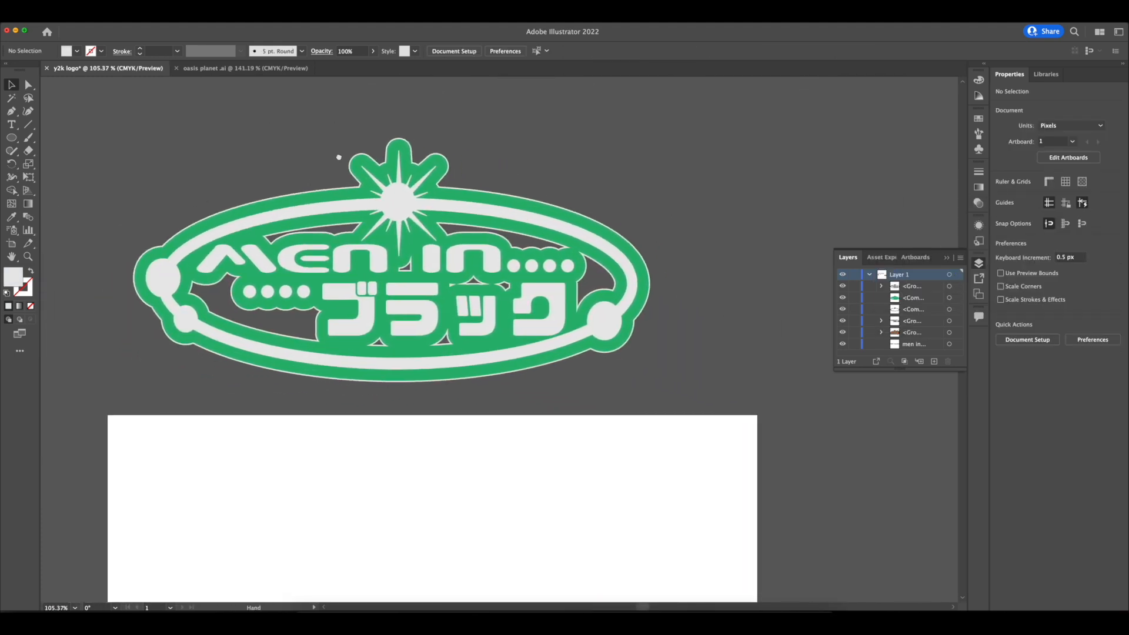
scroll(339, 157, "down", 8)
scroll(280, 168, "up", 5)
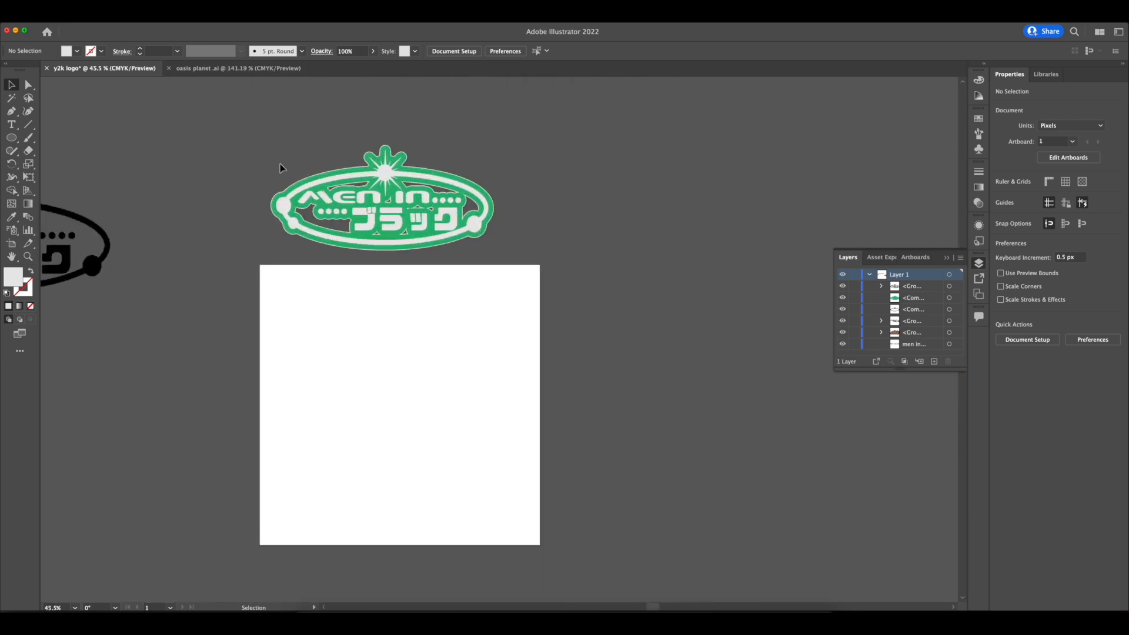
scroll(280, 168, "down", 5)
left_click_drag(235, 172, 580, 304)
left_click(641, 317)
scroll(641, 316, "up", 6)
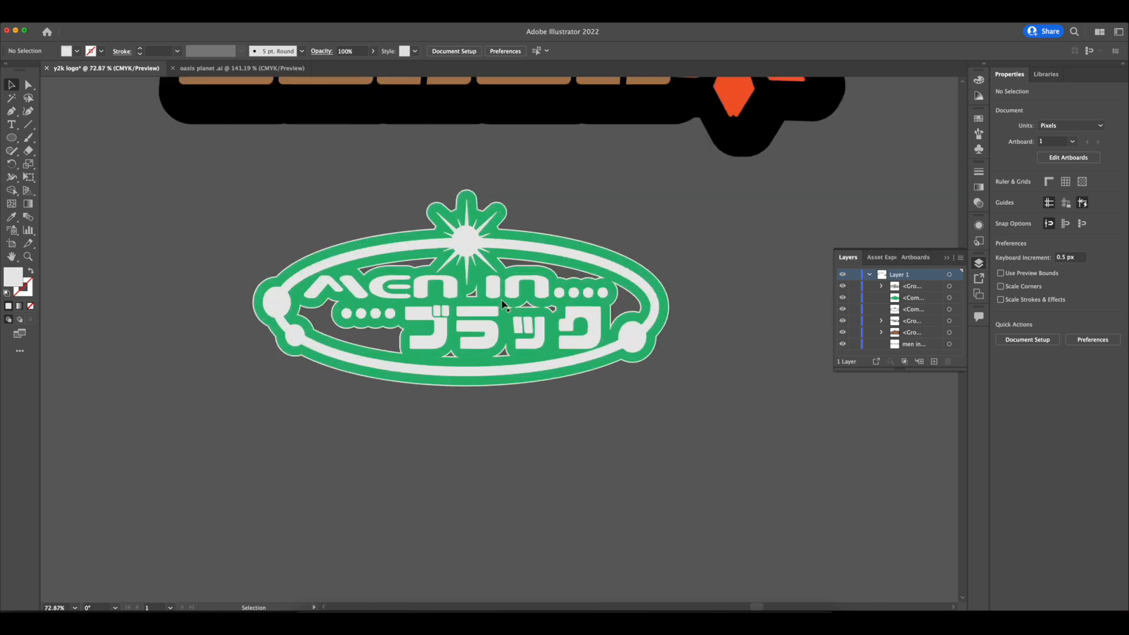
scroll(503, 304, "up", 2)
left_click(477, 244)
- Duplicate both coloured logos beside the originals and give the copies no fill and a 3 pt black stroke
scroll(462, 222, "down", 6)
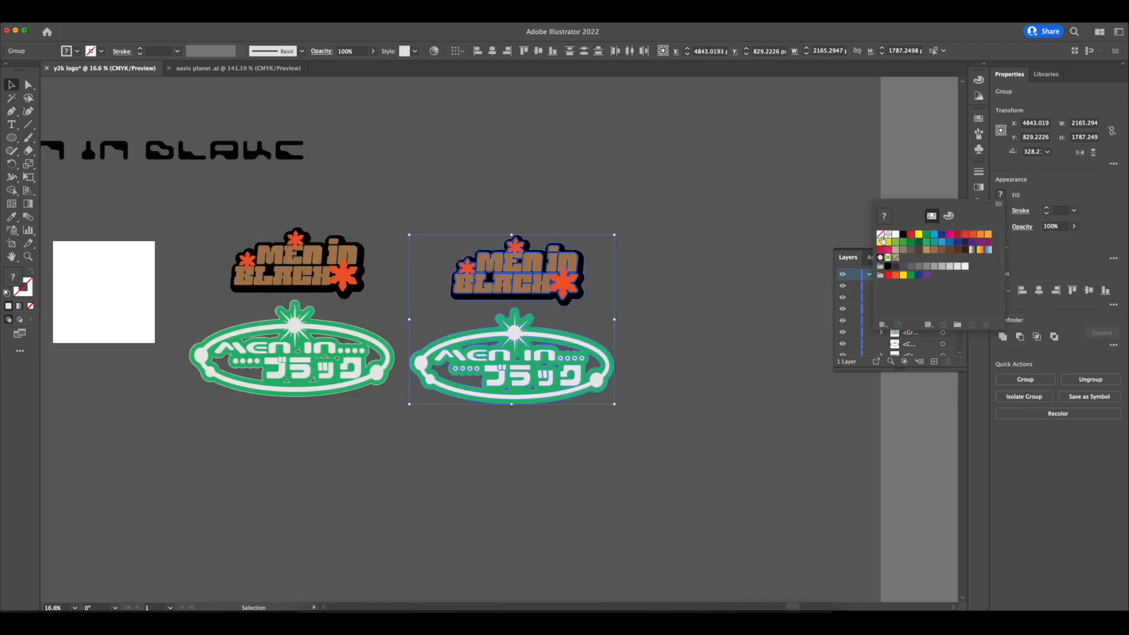
left_click(881, 236)
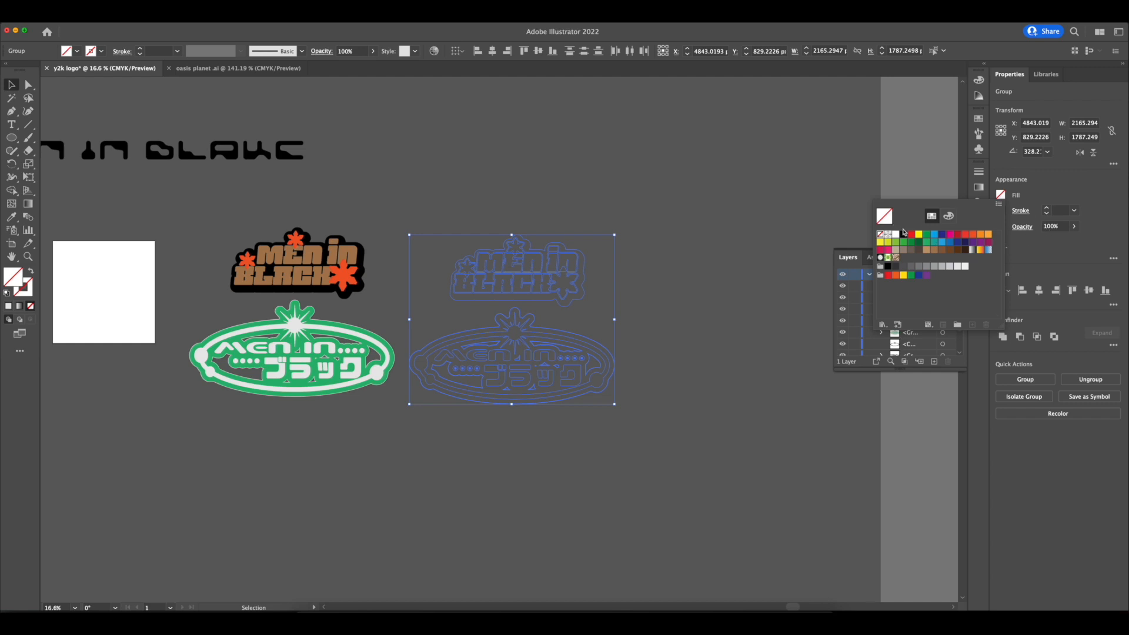
left_click(997, 197)
left_click(1001, 211)
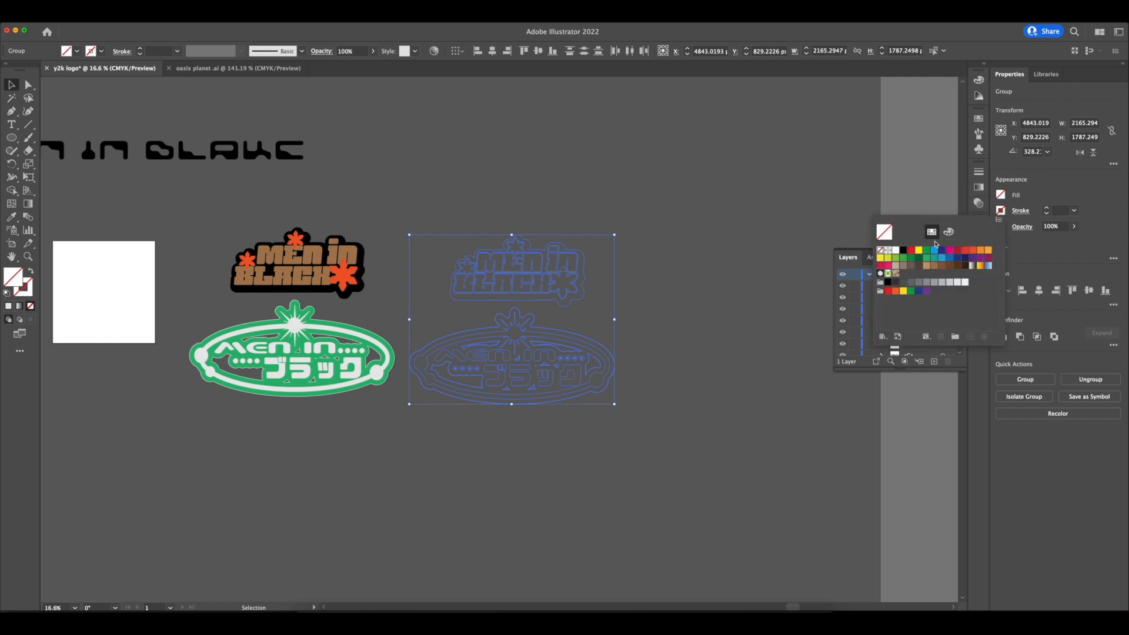
left_click(904, 251)
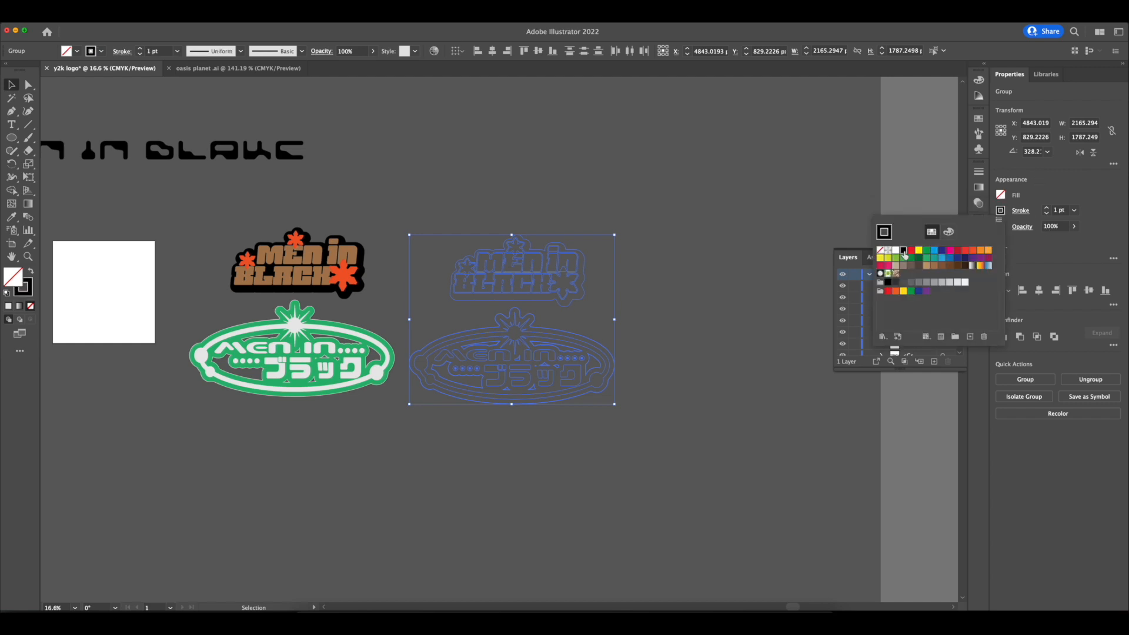
left_click(1046, 211)
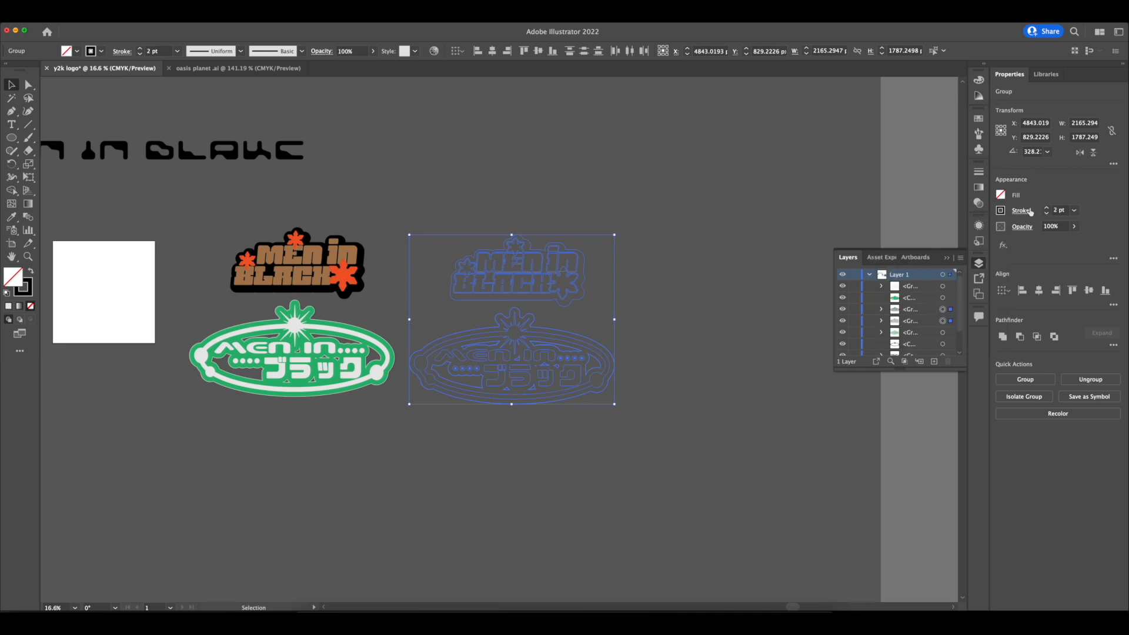
left_click(611, 265)
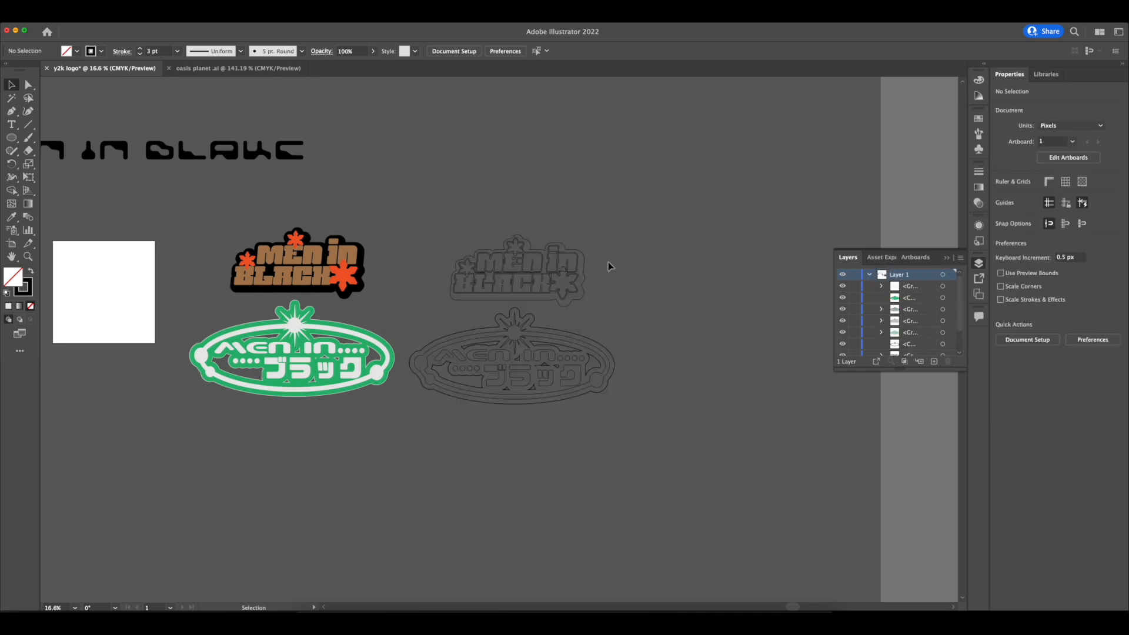
- Move the two outline-only logos together slightly up and towards the coloured versions
scroll(538, 340, "up", 5)
left_click_drag(523, 342, 509, 360)
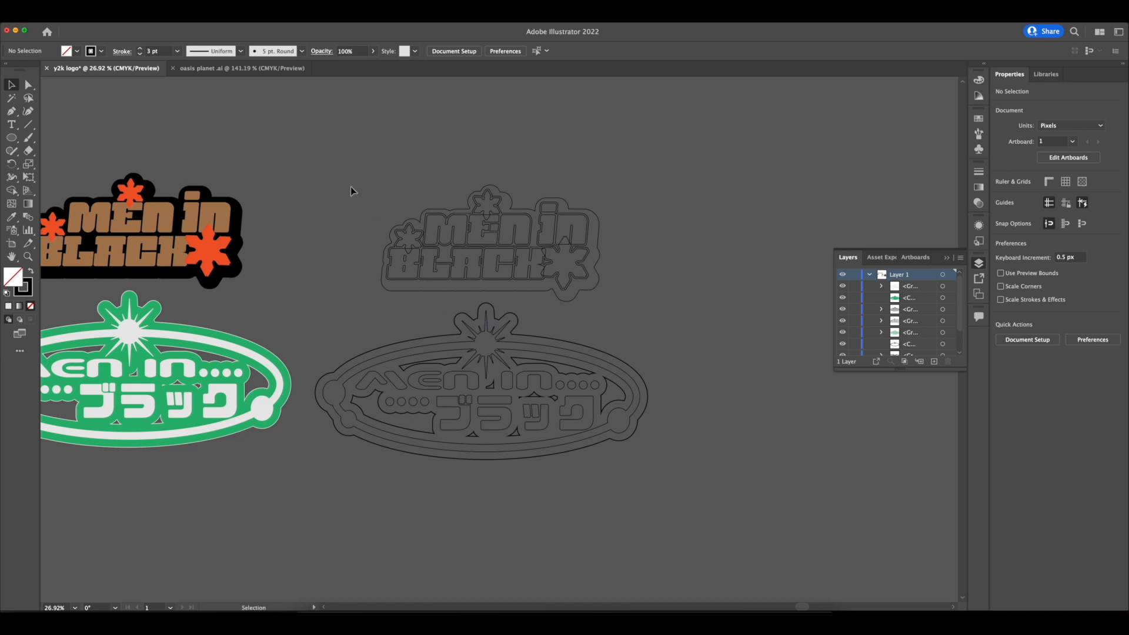
left_click_drag(351, 189, 703, 447)
mouse_move(513, 265)
left_mouse_down()
mouse_move(497, 217)
mouse_move(505, 246)
left_mouse_up()
left_click(615, 299)
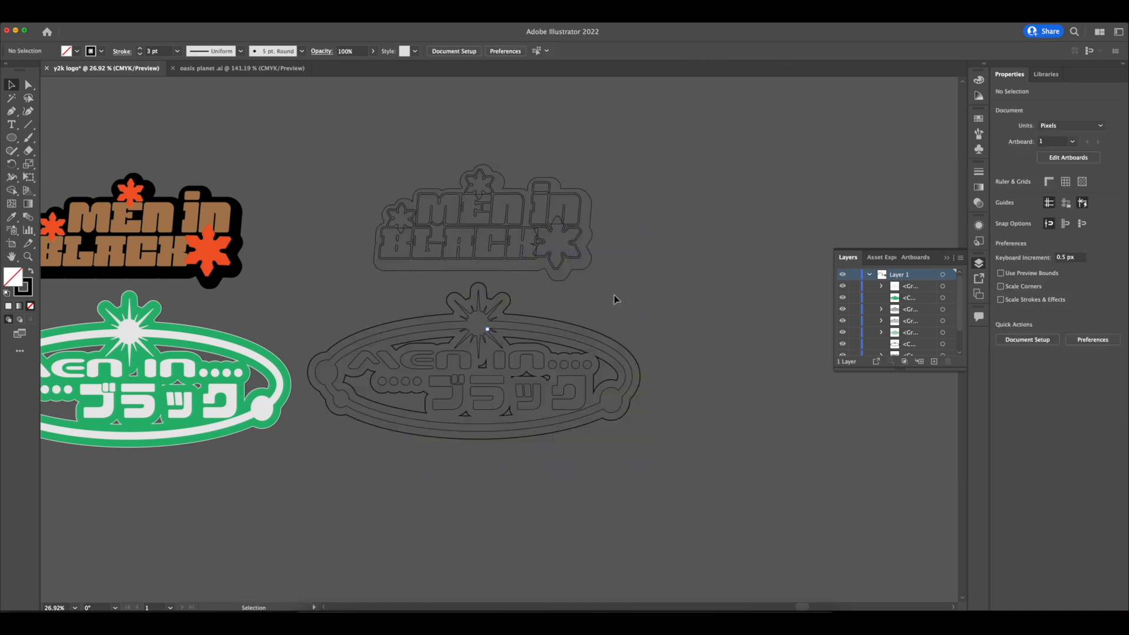
- Look over all logo versions and the remaining black wordmark arranged around the artboard
left_click_drag(337, 310, 446, 320)
scroll(398, 307, "down", 5)
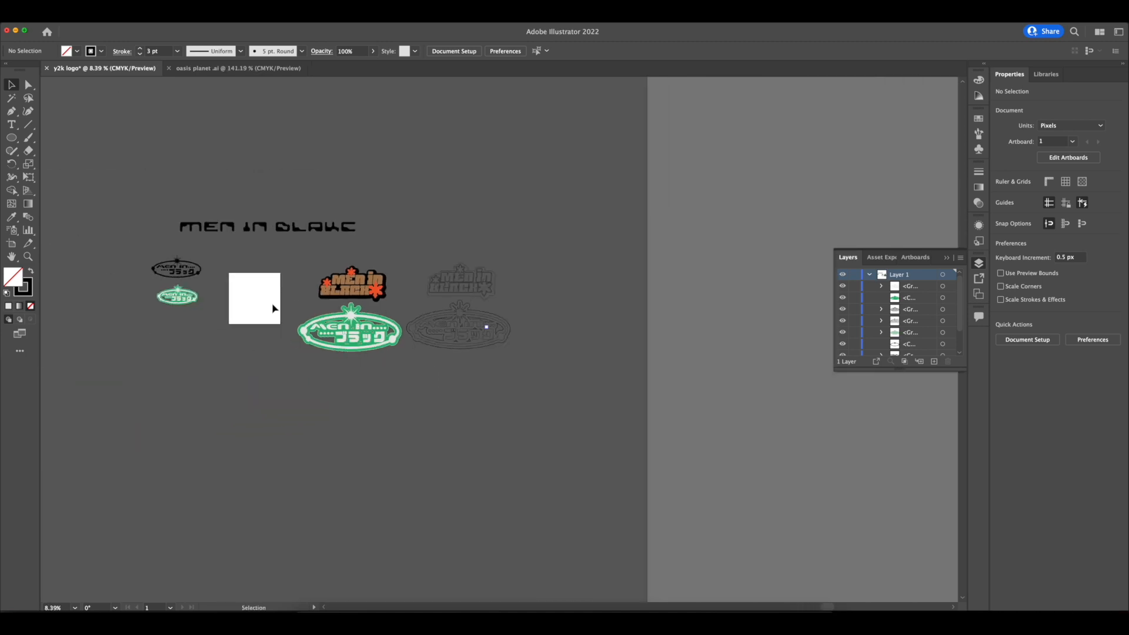
scroll(246, 309, "up", 3)
scroll(234, 257, "down", 1)
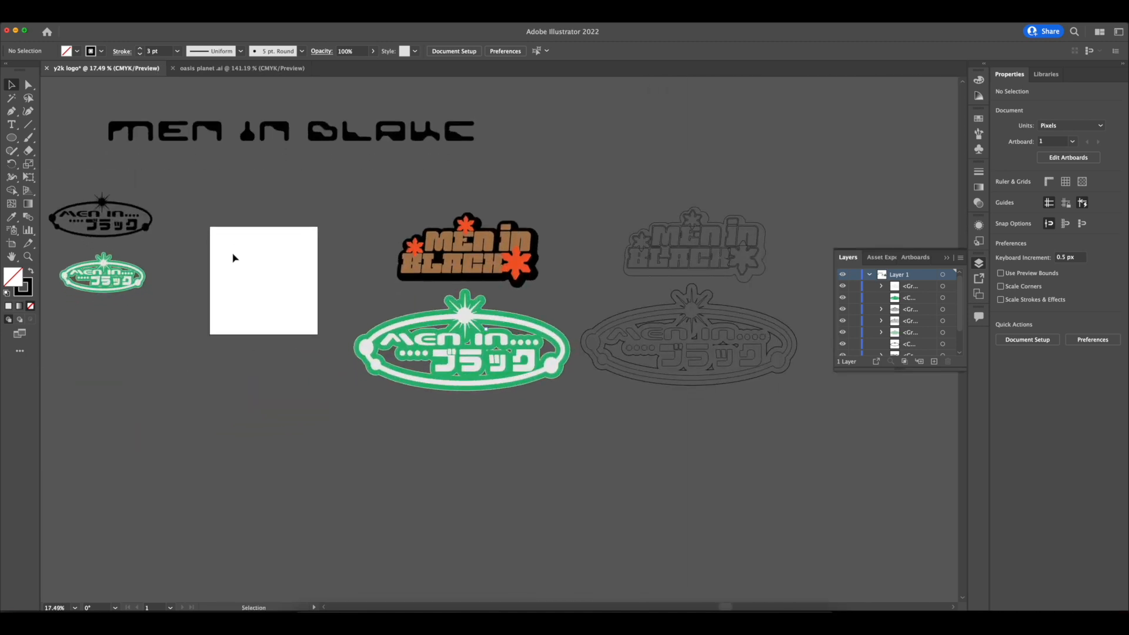
scroll(234, 256, "up", 2)
scroll(233, 260, "down", 4)
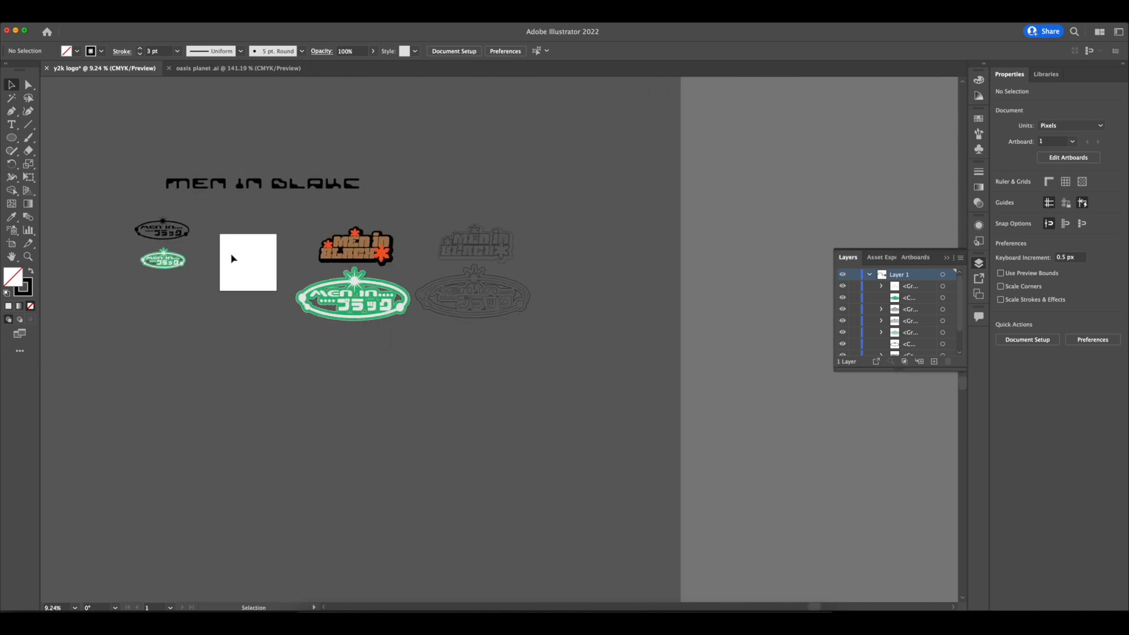
scroll(231, 250, "up", 3)
scroll(232, 186, "down", 2)
left_click_drag(232, 186, 211, 247)
scroll(240, 187, "up", 2)
scroll(236, 208, "up", 2)
- Move the black MEN IN BLAKC text farther above the artboard and convert it to outlines
left_click(406, 221)
left_click_drag(406, 221, 438, 175)
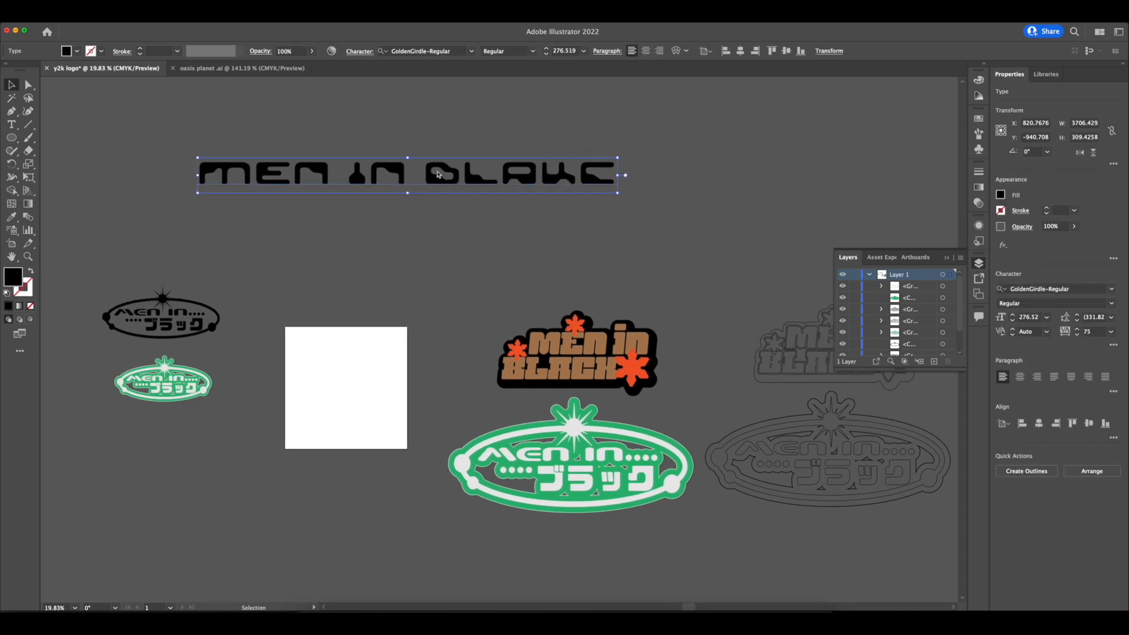
right_click(439, 176)
left_click(454, 254)
left_click(396, 212)
- Move the BLAKC letters directly beneath MEN IN so the wordmark stacks on two lines
scroll(395, 213, "up", 5)
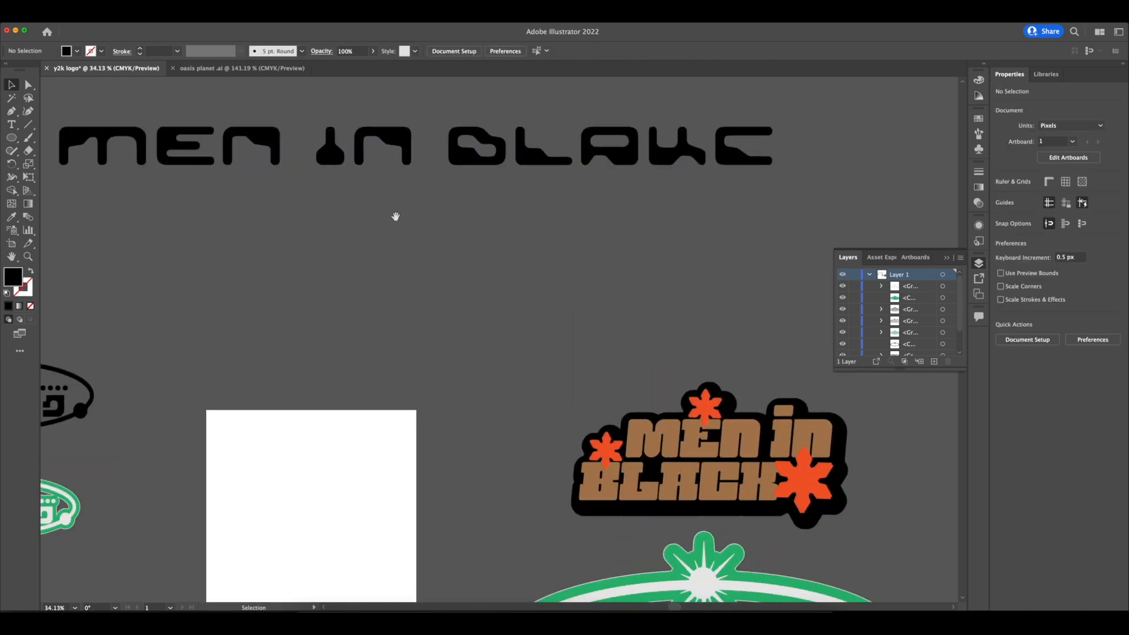
left_click_drag(395, 214, 447, 290)
scroll(452, 255, "down", 2)
left_click_drag(503, 196, 733, 269)
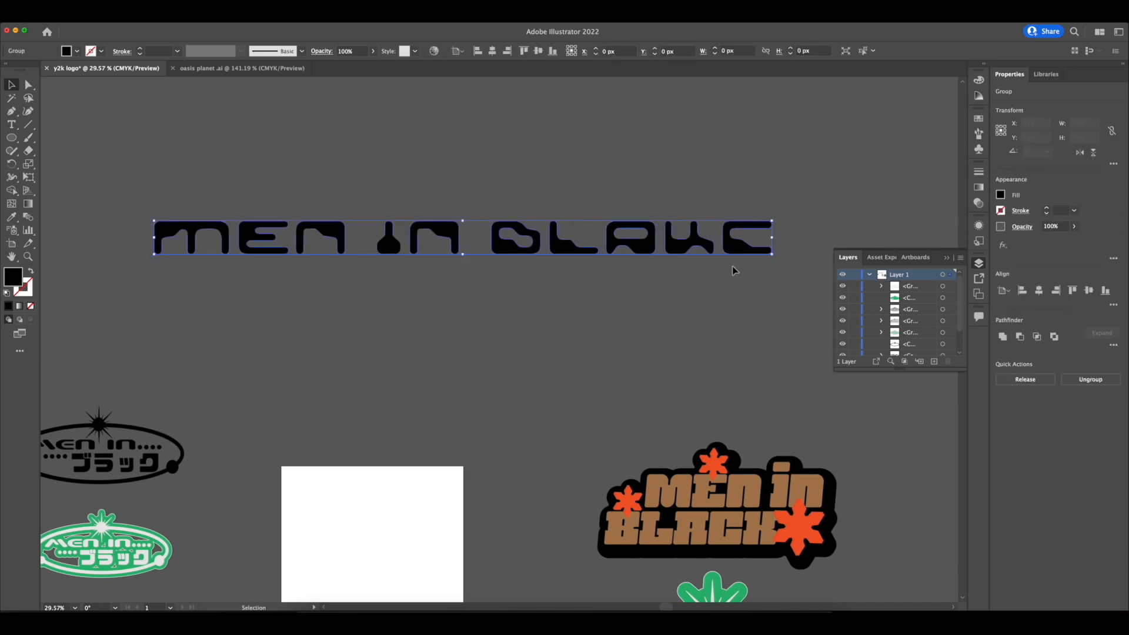
left_click(28, 85)
left_click_drag(471, 187, 806, 277)
left_click(12, 84)
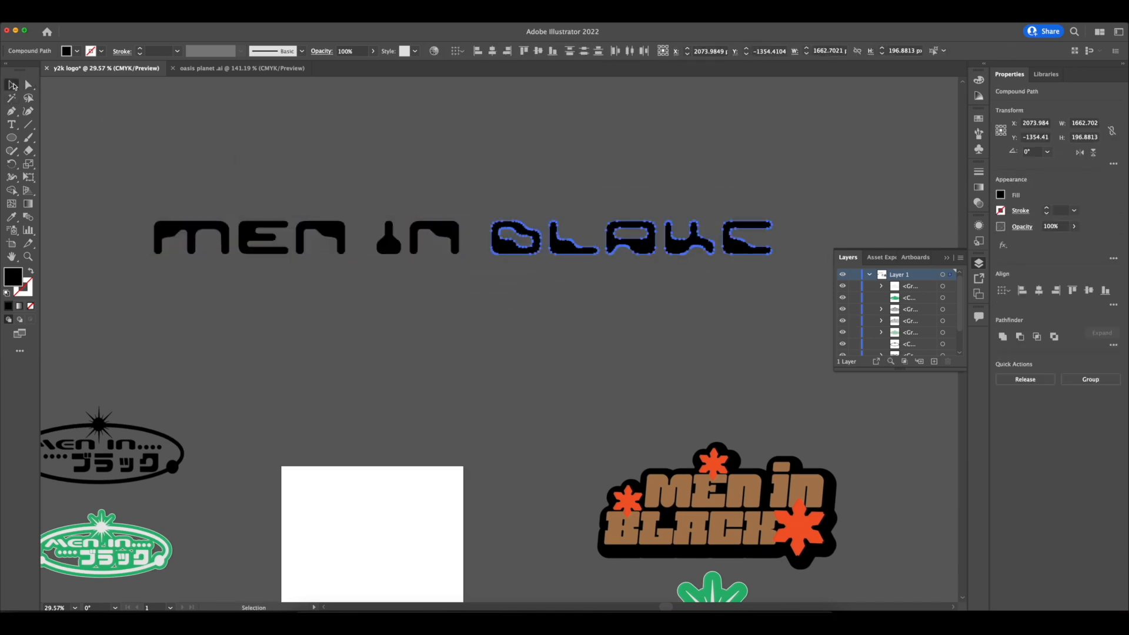
left_click_drag(647, 247, 327, 290)
left_click(238, 209)
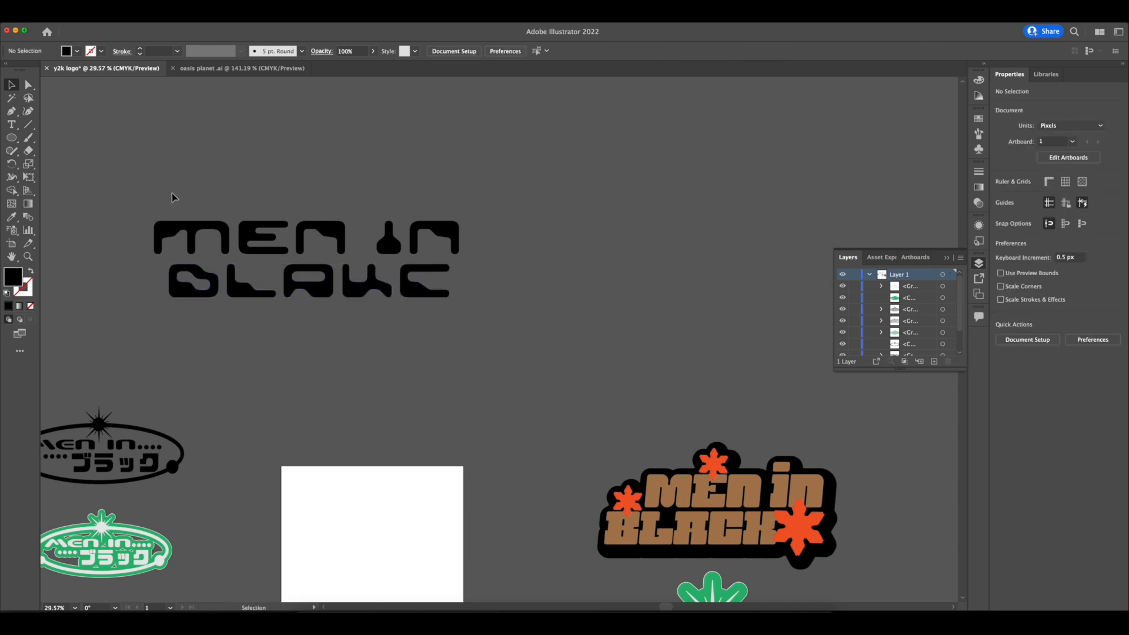
- Ungroup the outlined wordmark and group the MEN IN letters on their own
left_click_drag(458, 243, 461, 241)
left_click(463, 239)
left_click(385, 242)
right_click(321, 248)
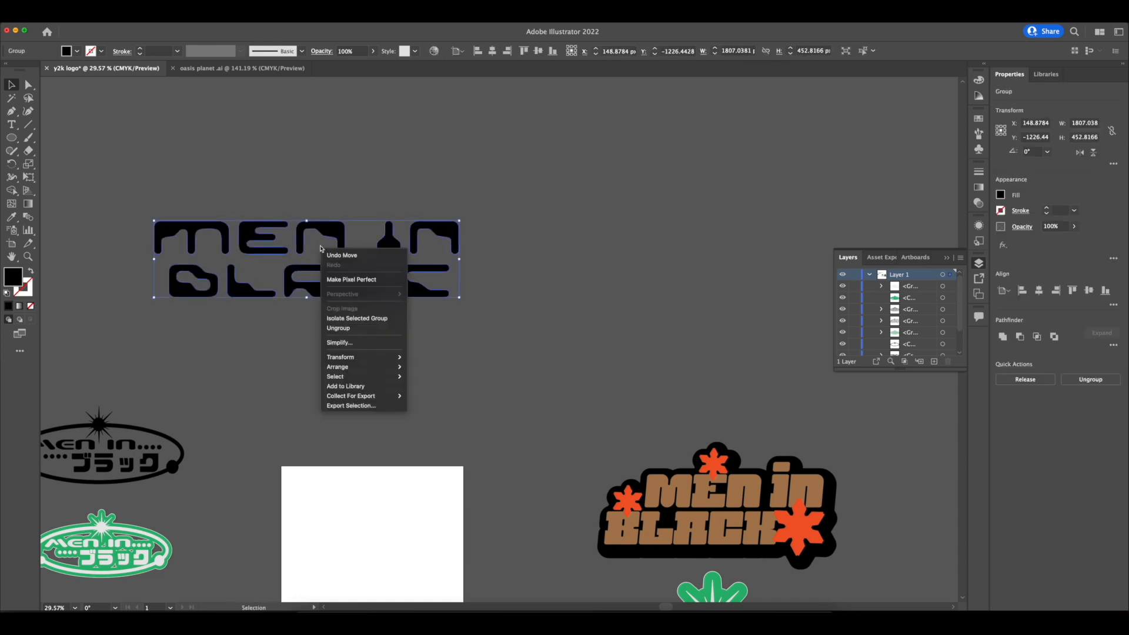
left_click(119, 176)
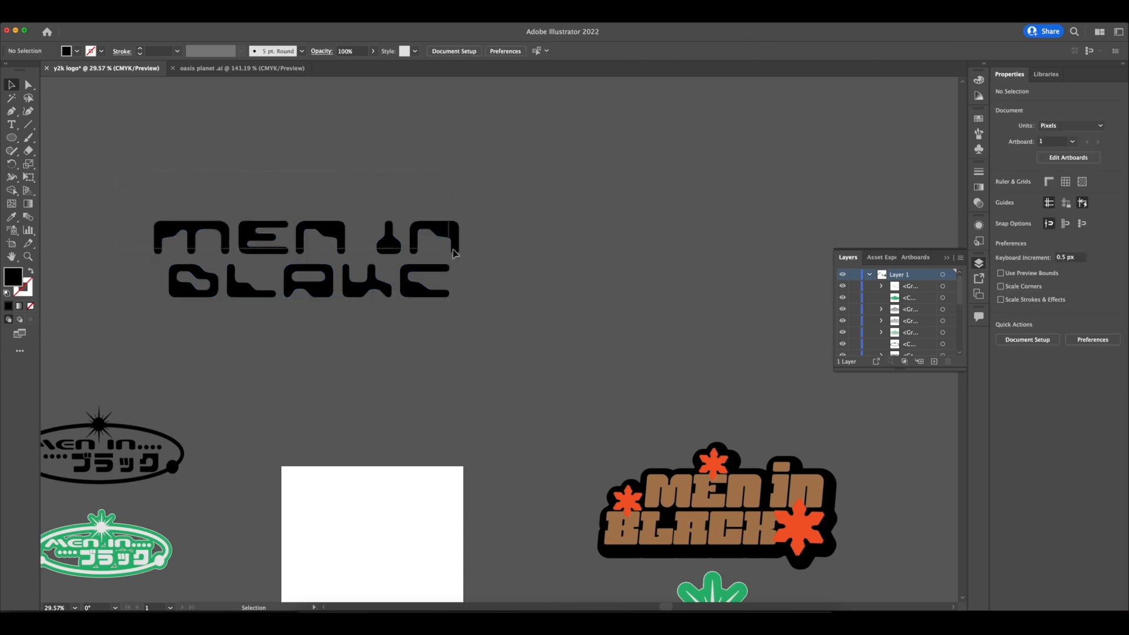
left_click(429, 252)
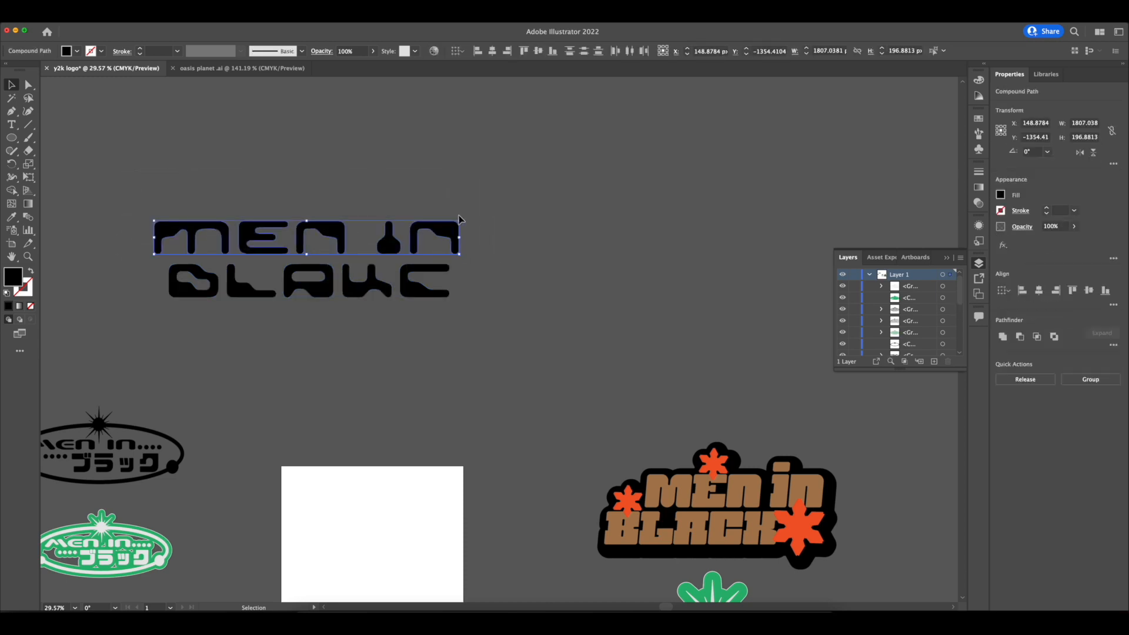
key("super+g")
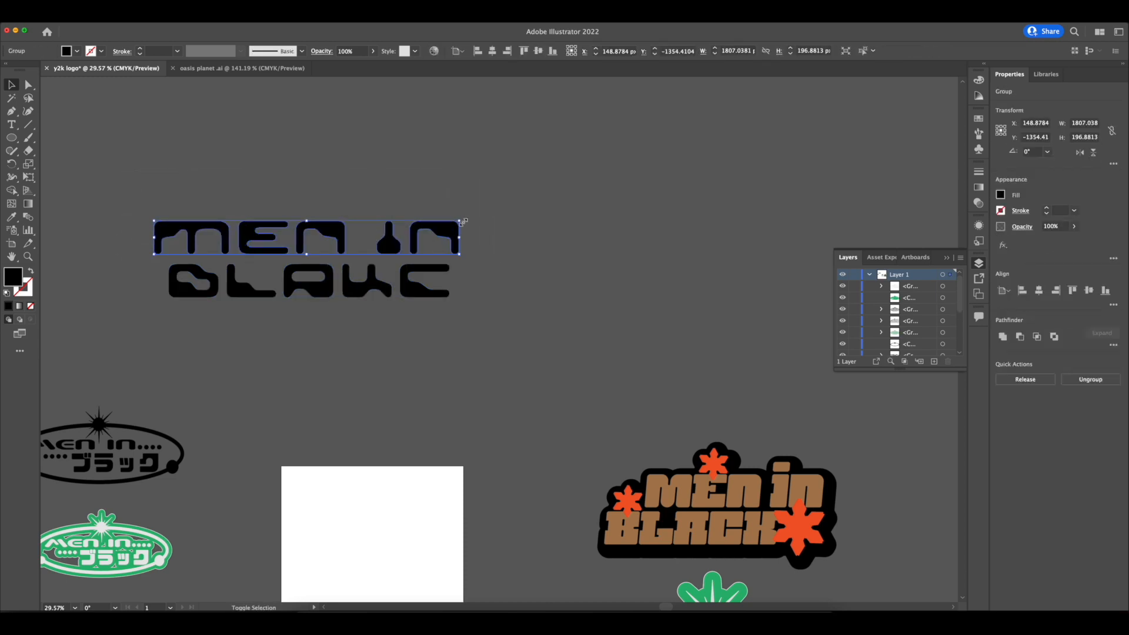
- Scale the MEN IN group down proportionally and line it up with the start of the BLAKC line
left_click_drag(461, 222, 378, 235)
mouse_move(301, 253)
left_mouse_down()
mouse_move(350, 253)
mouse_move(318, 252)
left_mouse_up()
left_click(363, 218)
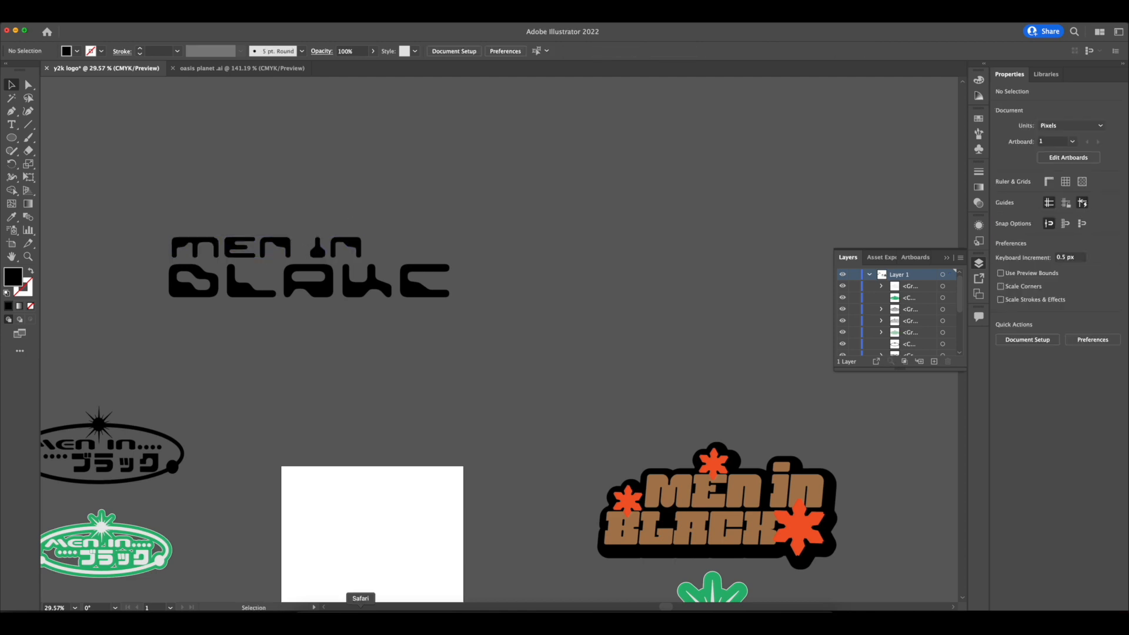
- Switch to Photoshop and paint a rough black starburst of crossing brush strokes on Layer 2
left_click(361, 608)
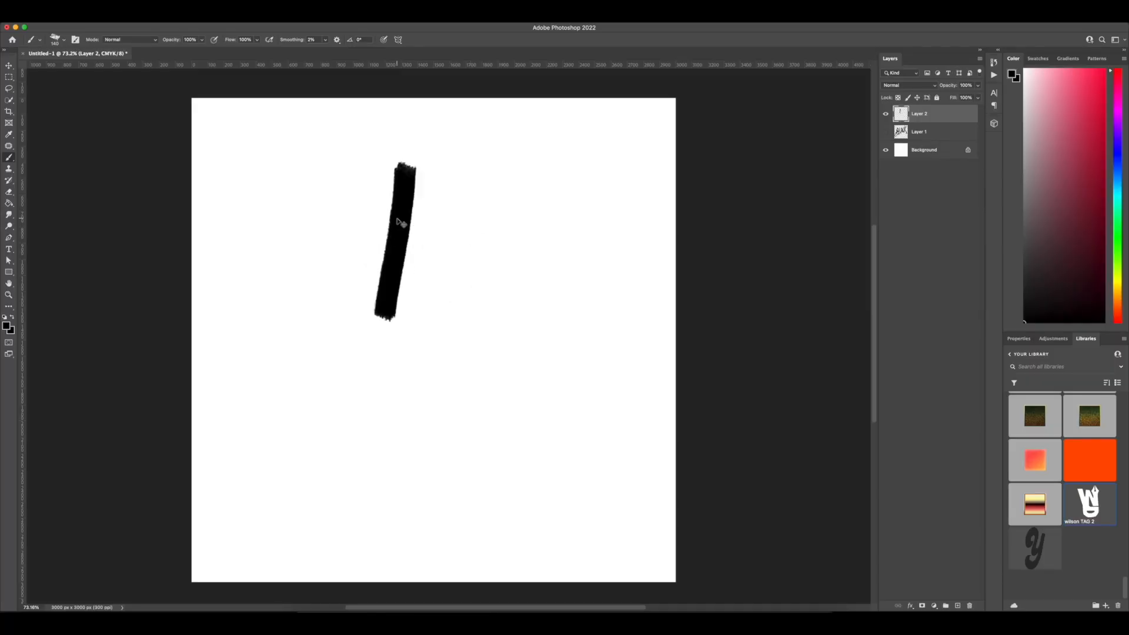
left_click_drag(450, 207, 352, 367)
left_click_drag(470, 321, 351, 241)
left_click_drag(447, 287, 359, 279)
left_click_drag(360, 279, 425, 298)
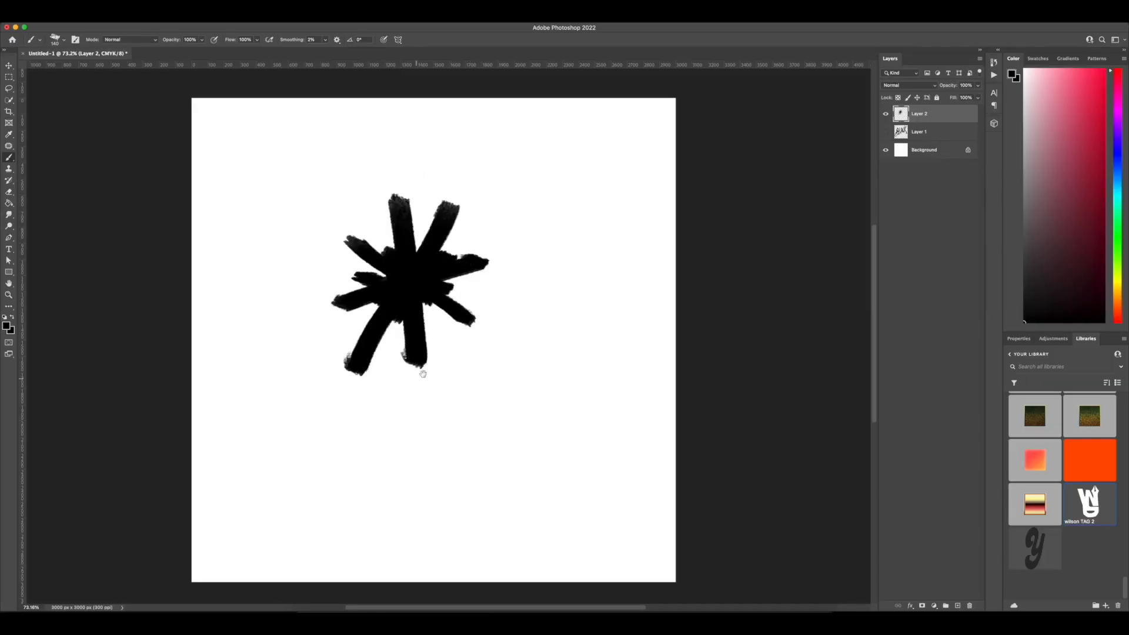
- Paint a solid black five-pointed star with rough brush strokes below and to the right of the starburst
mouse_move(509, 393)
left_mouse_down()
mouse_move(422, 374)
mouse_move(443, 433)
left_mouse_up()
left_click_drag(446, 346, 498, 425)
left_click_drag(447, 435, 394, 442)
left_click_drag(500, 418, 537, 405)
left_click_drag(395, 443, 435, 461)
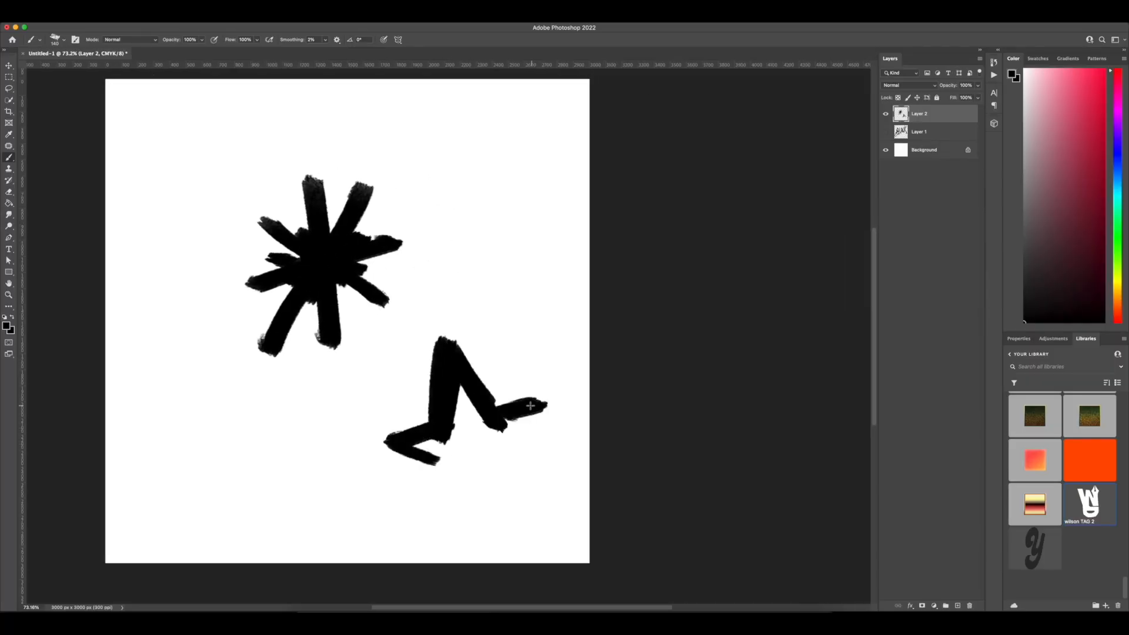
left_click_drag(538, 406, 503, 447)
left_click_drag(436, 468, 426, 521)
mouse_move(427, 525)
left_mouse_down()
mouse_move(515, 483)
mouse_move(547, 485)
left_mouse_up()
left_click_drag(432, 448, 503, 435)
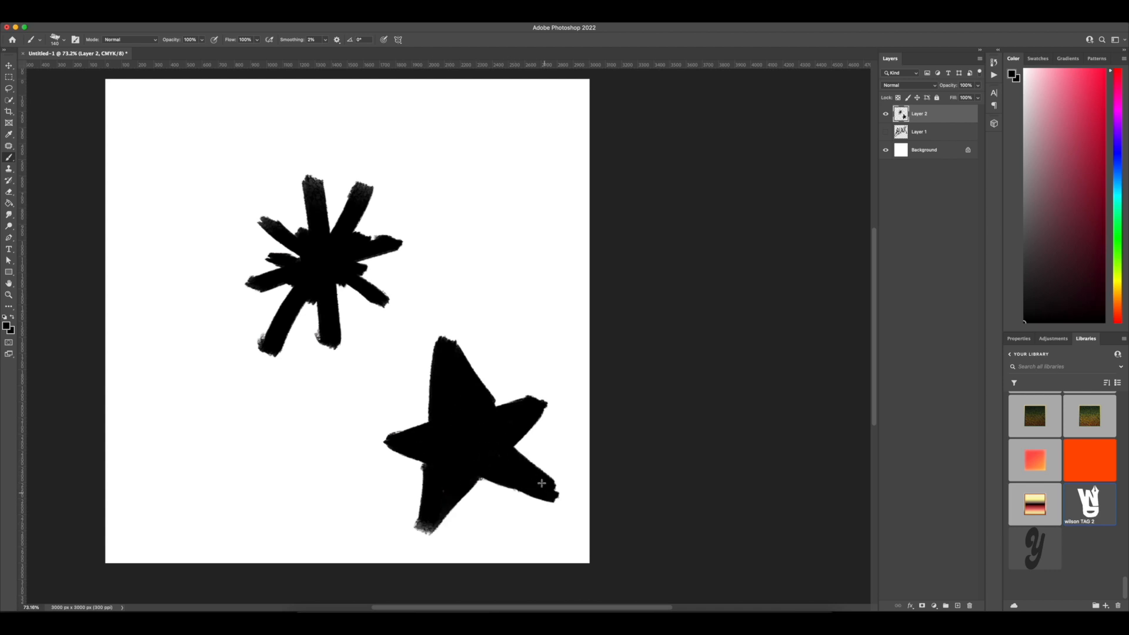
scroll(542, 482, "left", 5)
mouse_move(346, 321)
left_mouse_down()
mouse_move(344, 432)
mouse_move(373, 444)
left_mouse_up()
mouse_move(294, 450)
left_mouse_down()
mouse_move(479, 445)
mouse_move(455, 453)
left_mouse_up()
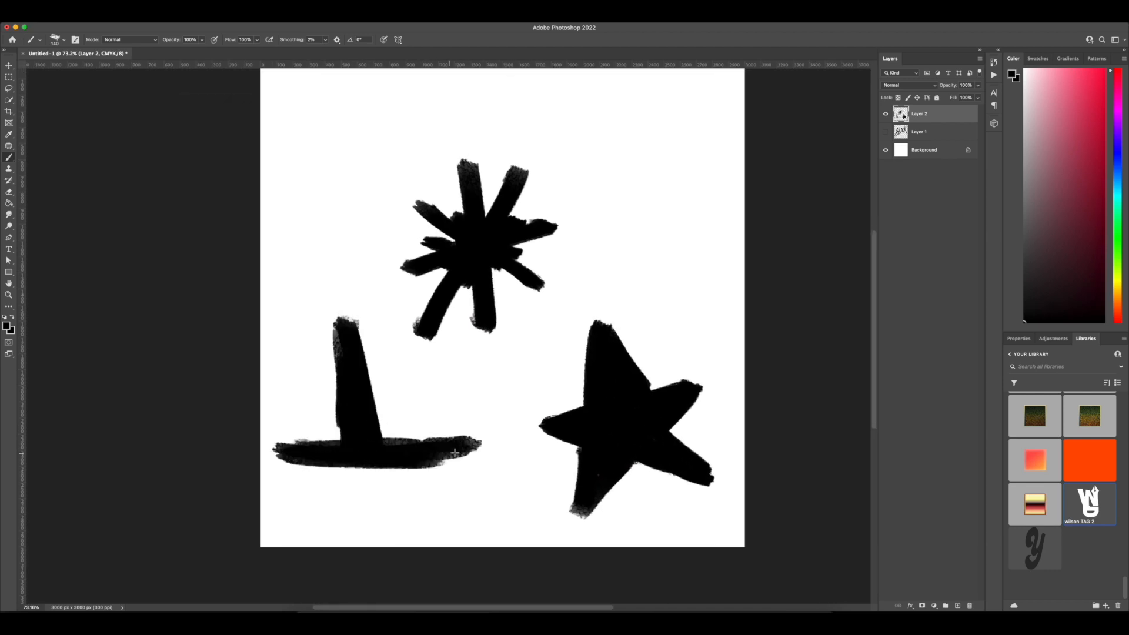
key("super+z")
key("super+z")
key("super+z")
key("super+z")
- Capture a screenshot of the painted starburst and star and place it in Illustrator above the stacked wordmark
scroll(390, 327, "right", 5)
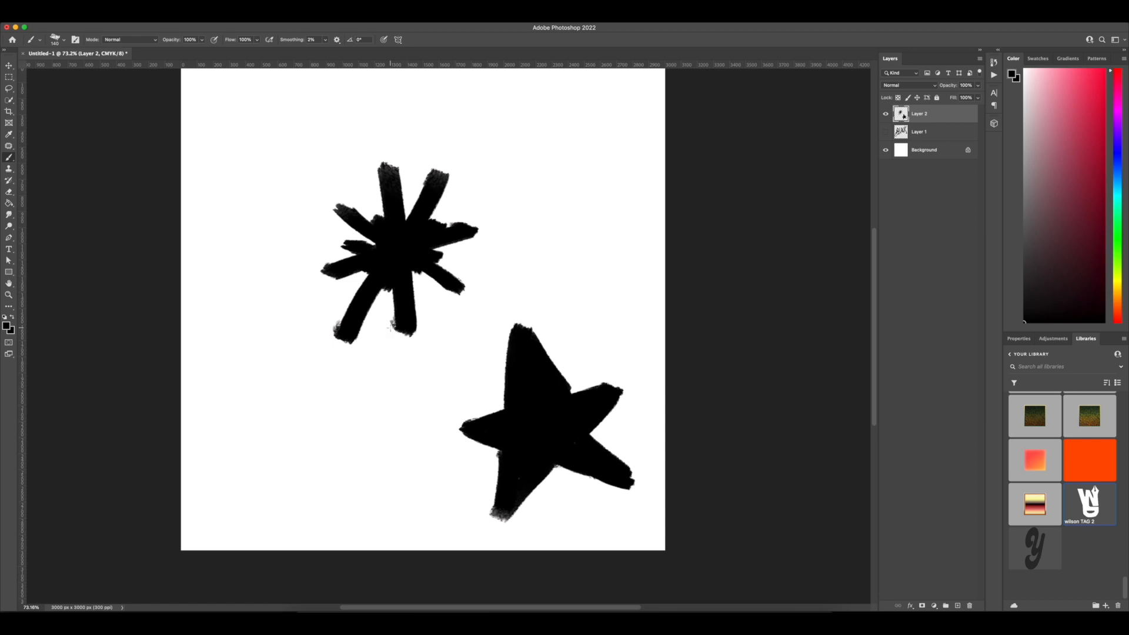
left_click_drag(314, 151, 686, 549)
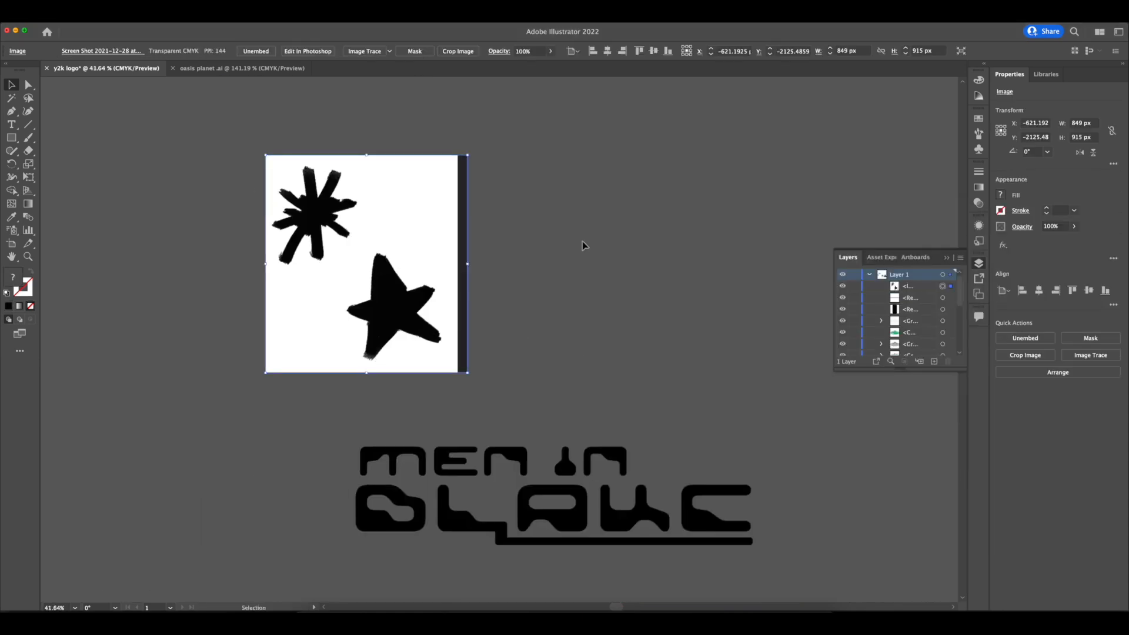
- Image Trace the placed screenshot in black and white with threshold 57, paths 74% and white ignored
key("shift+super+slash")
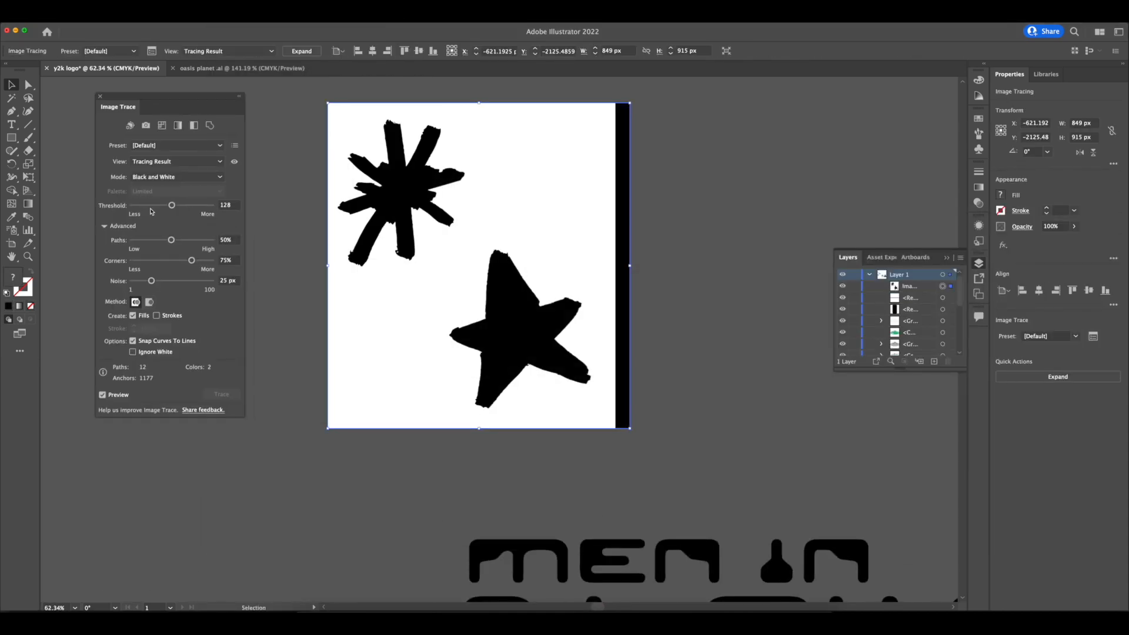
left_click(151, 212)
left_click(190, 240)
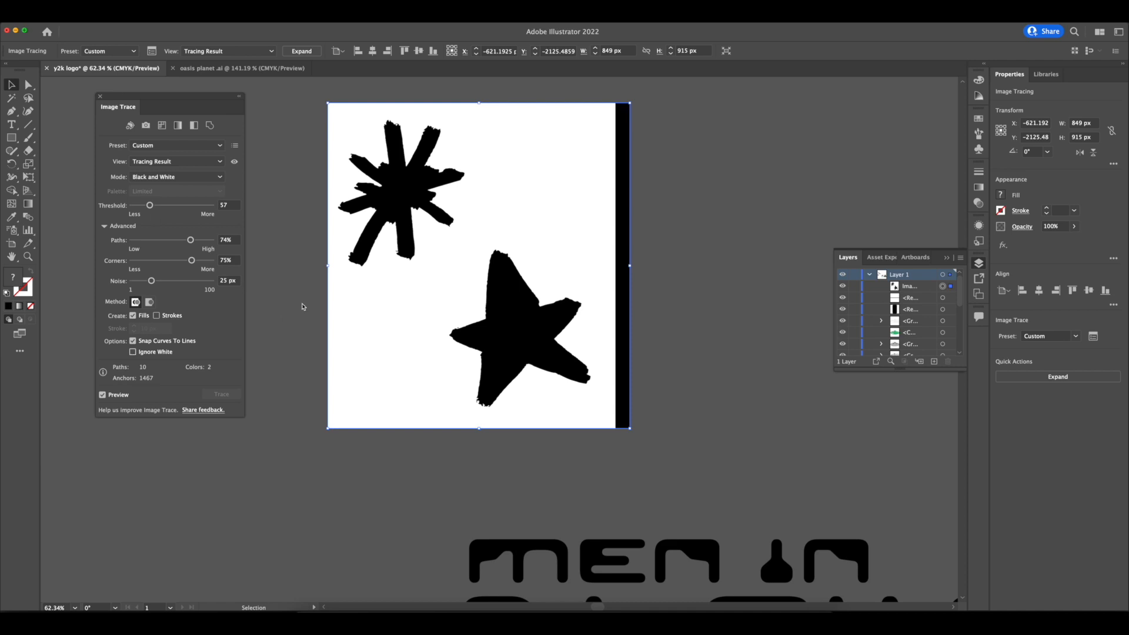
left_click(132, 352)
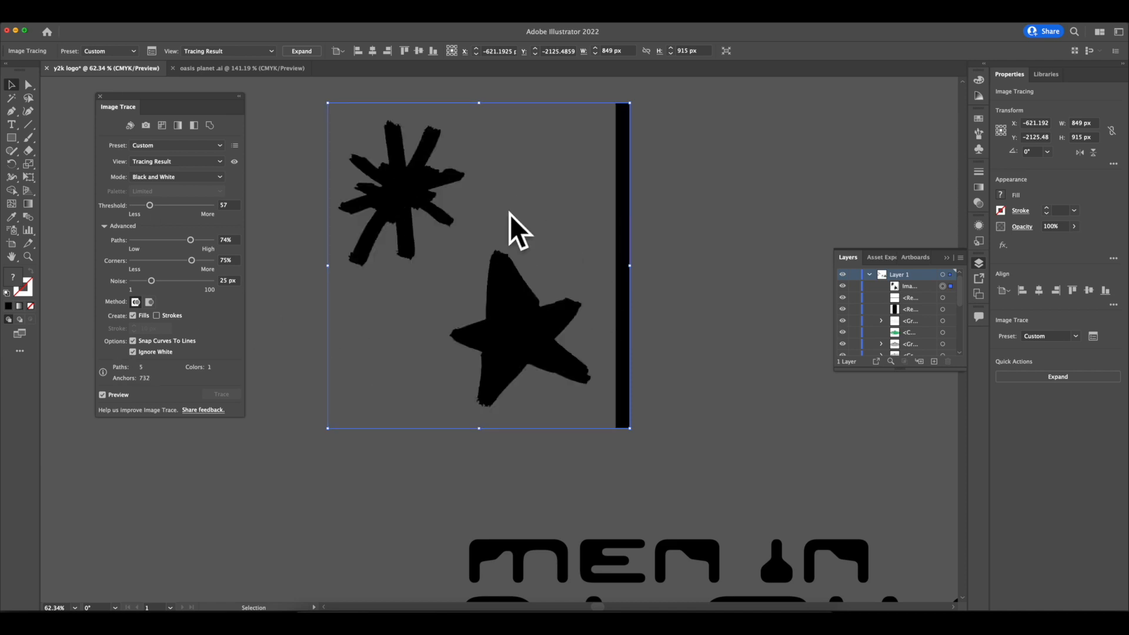
- Expand the Image Trace result of the starburst and star into editable vector paths
left_click(95, 22)
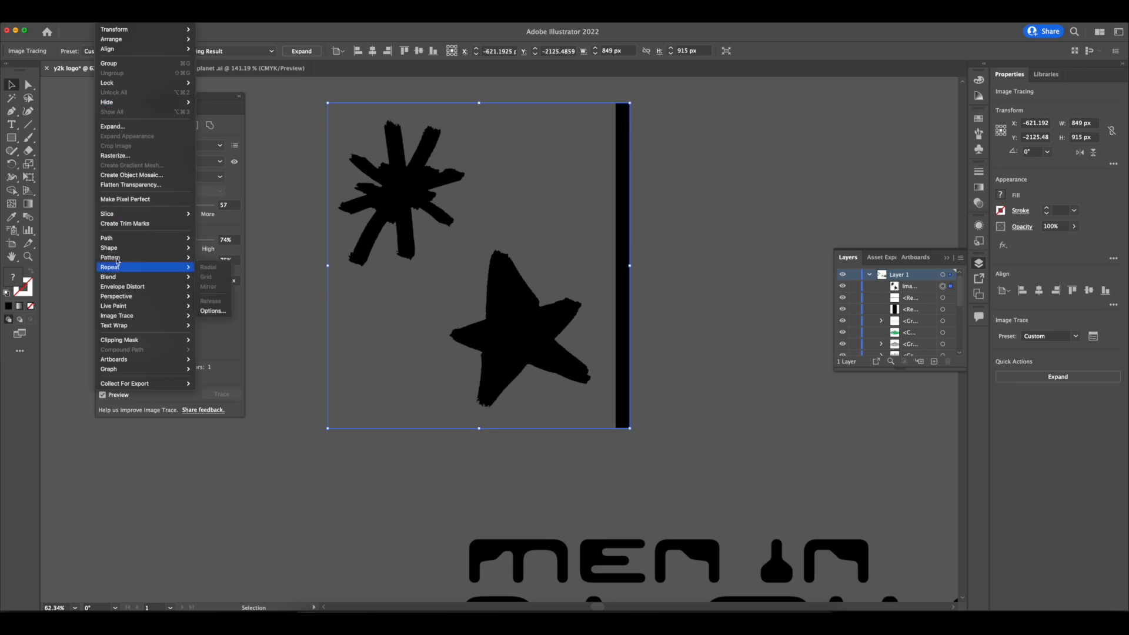
mouse_move(119, 310)
mouse_move(119, 280)
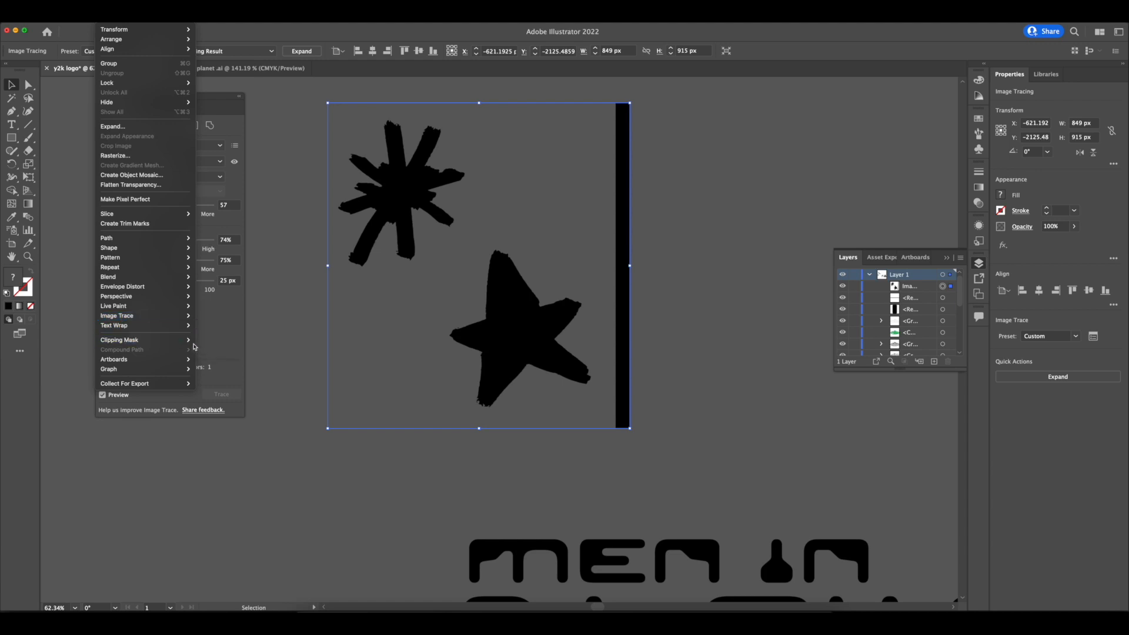
left_click(211, 349)
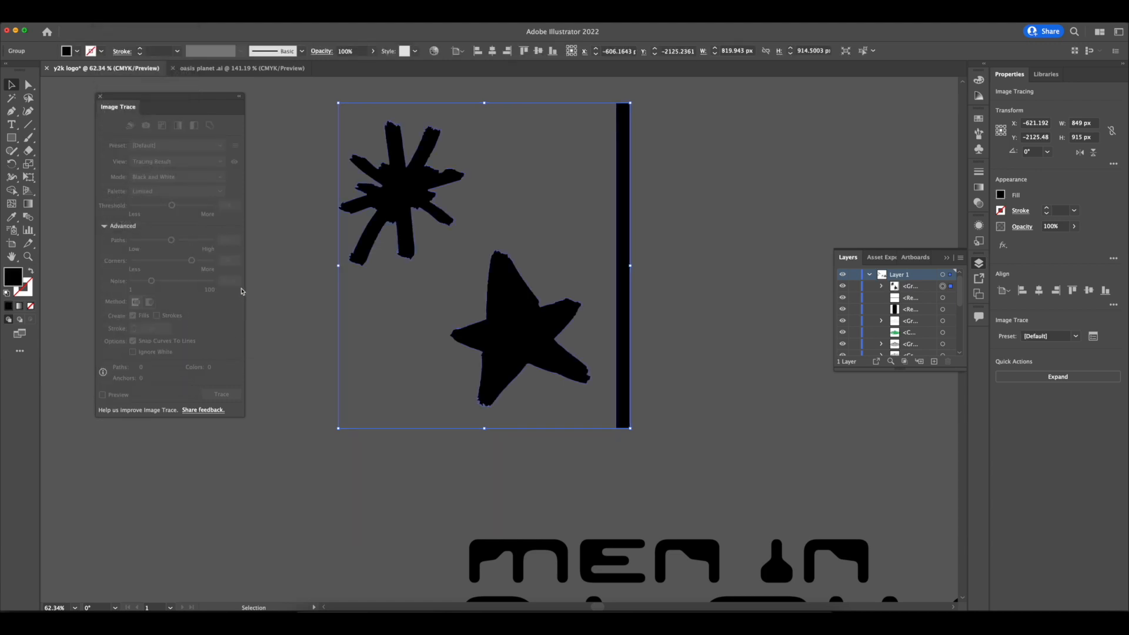
left_click(290, 219)
- Delete the traced vertical black bar beside the star shapes
left_click(27, 86)
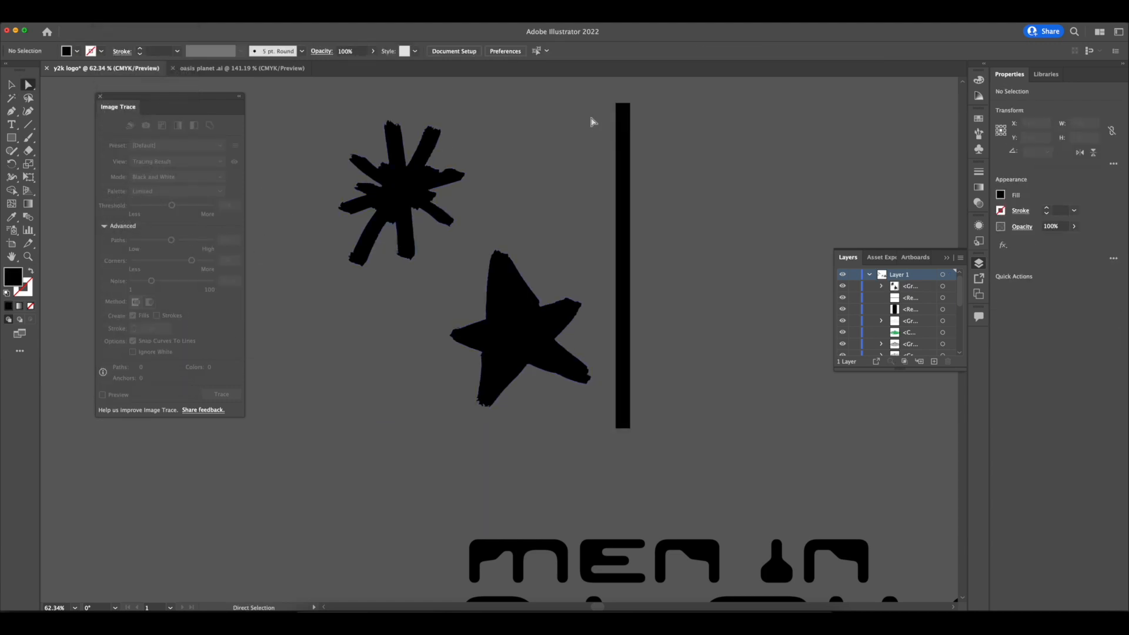
left_click(704, 469)
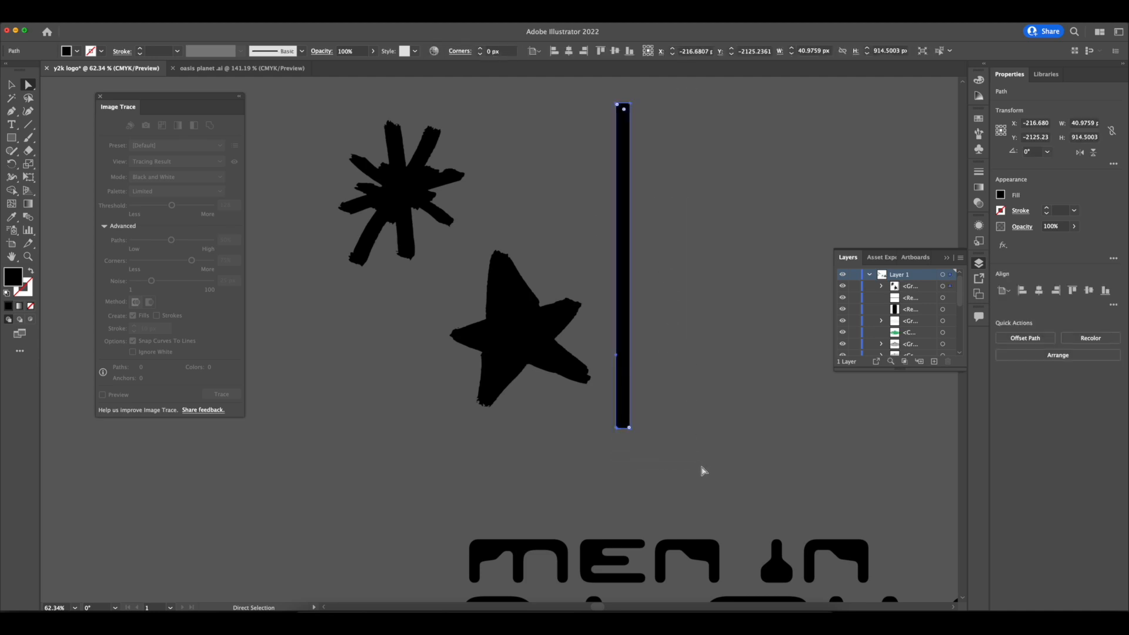
key("Delete")
left_click(12, 85)
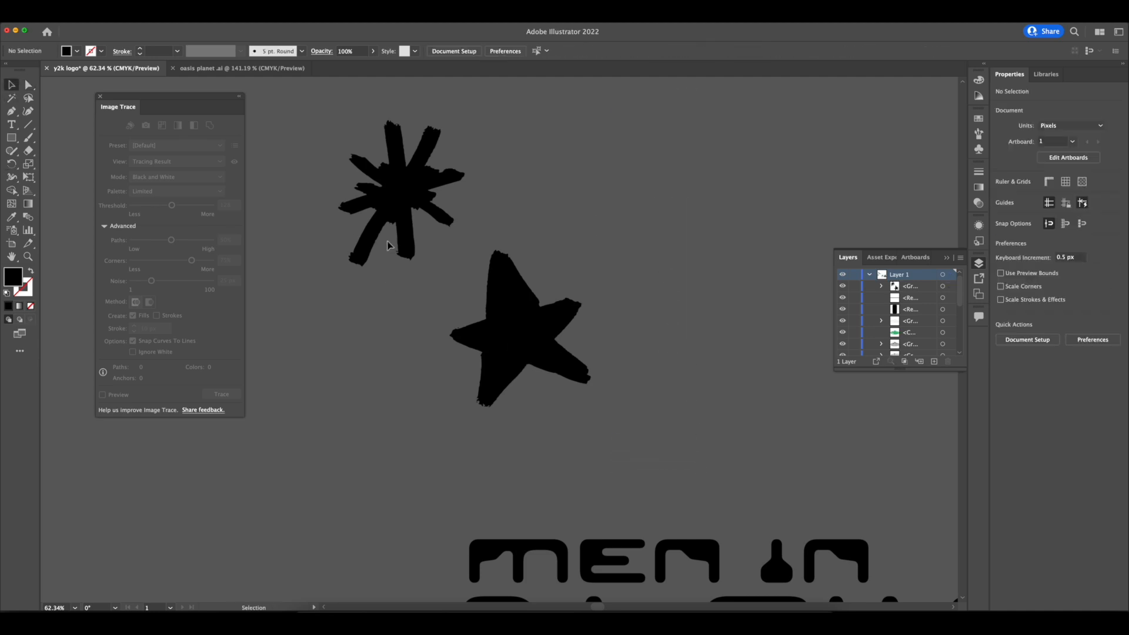
- Ungroup the traced shapes and move the starburst onto the upper right end of the stacked wordmark
left_click(391, 218)
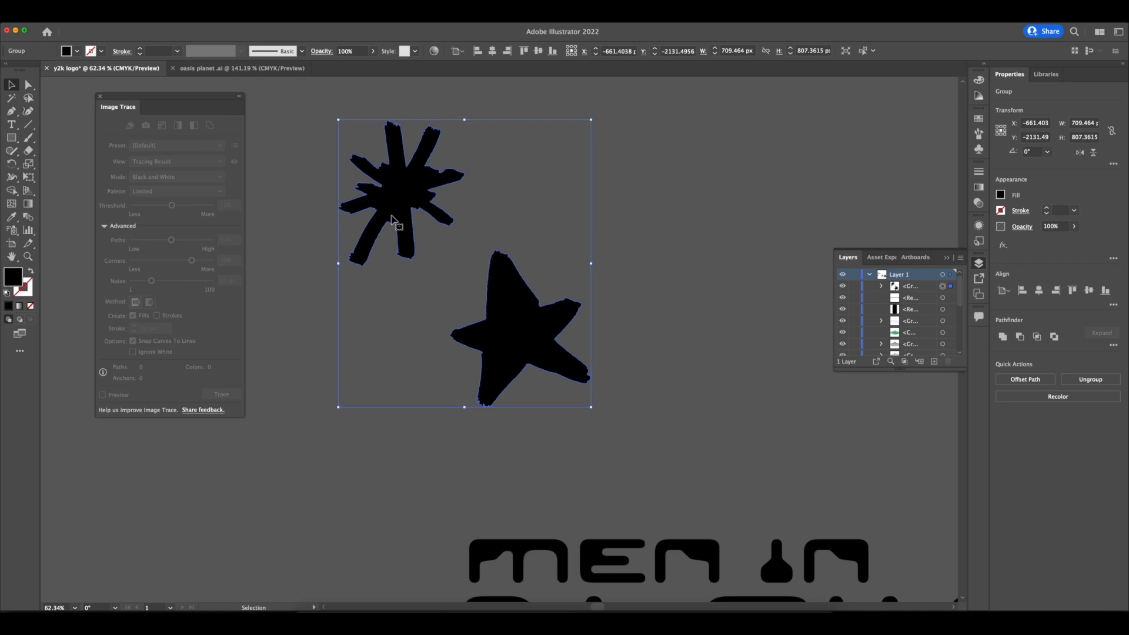
right_click(392, 219)
left_click(423, 297)
left_click(469, 318)
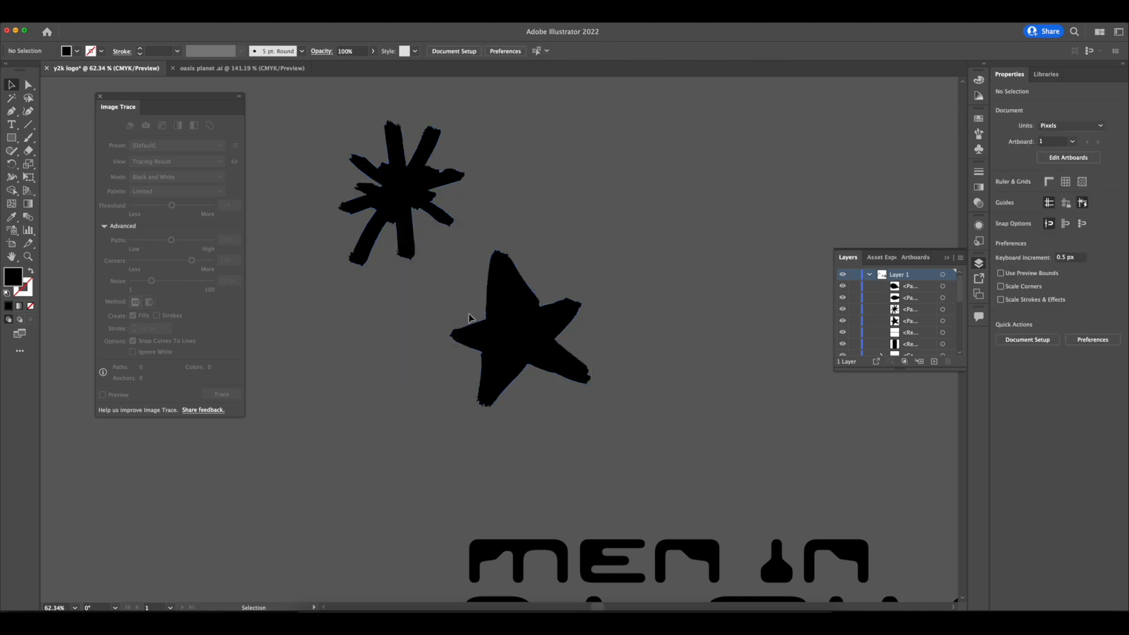
scroll(469, 317, "down", 5)
left_click_drag(353, 189, 658, 383)
scroll(658, 384, "down", 2)
scroll(659, 384, "right", 2)
- Fill the starburst with the lightest, near-white grey swatch
left_click(1000, 195)
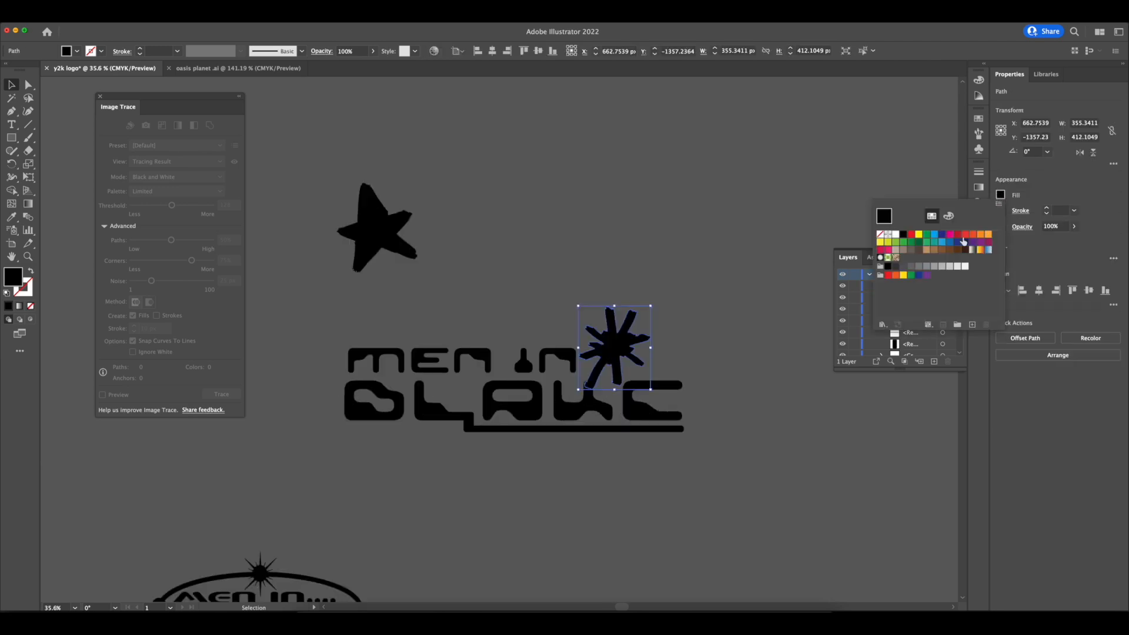
left_click(951, 250)
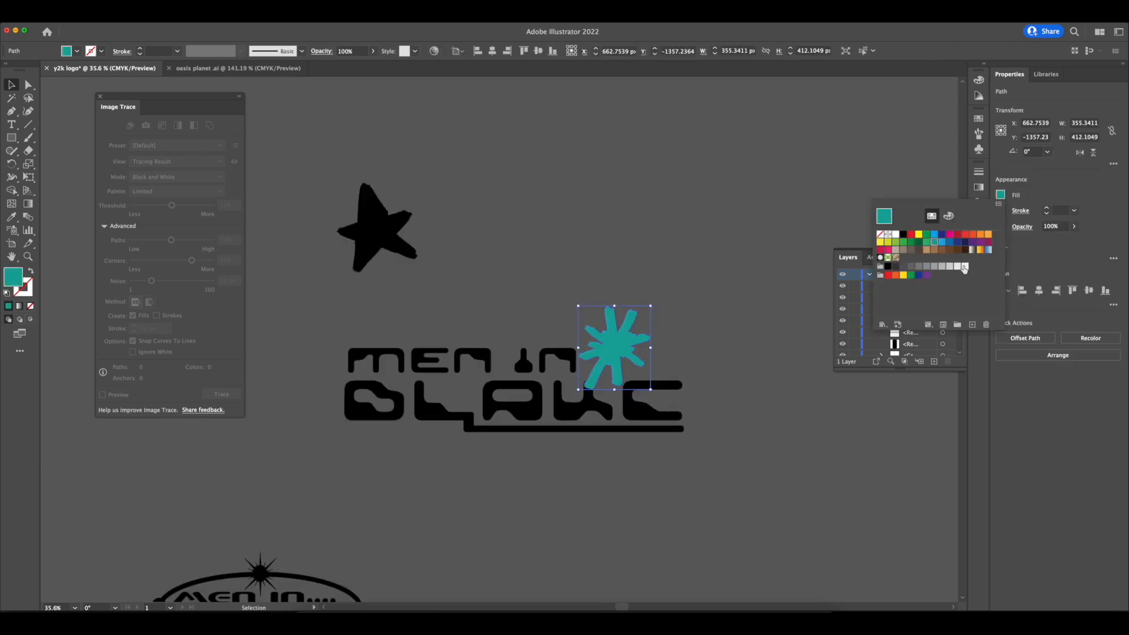
left_click(965, 266)
left_click(713, 383)
left_click(612, 360)
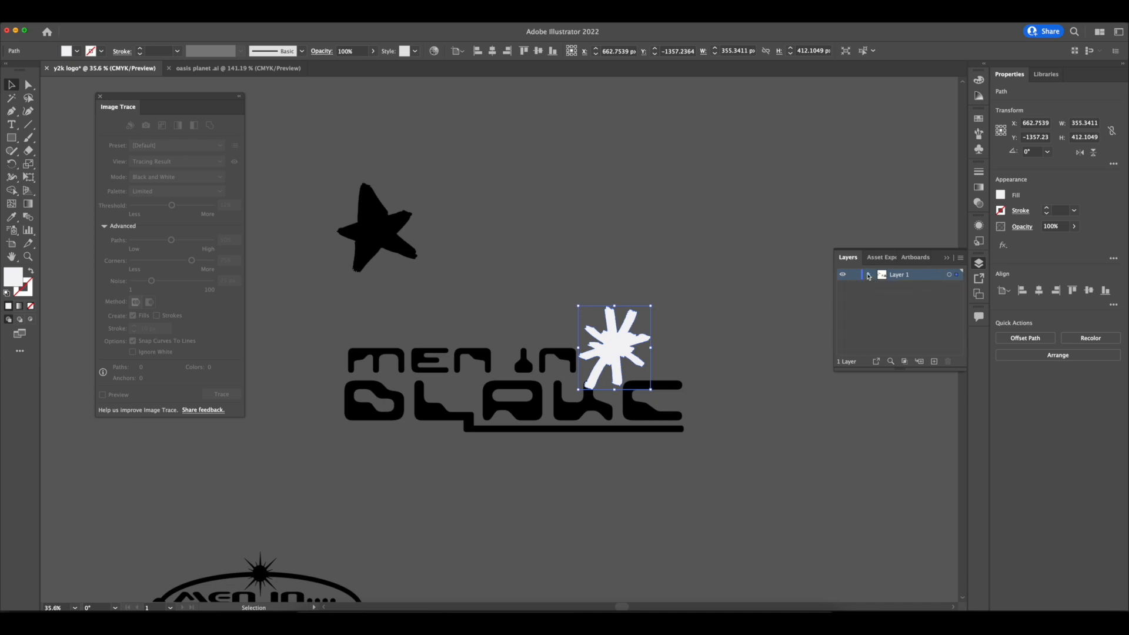
left_click(665, 324)
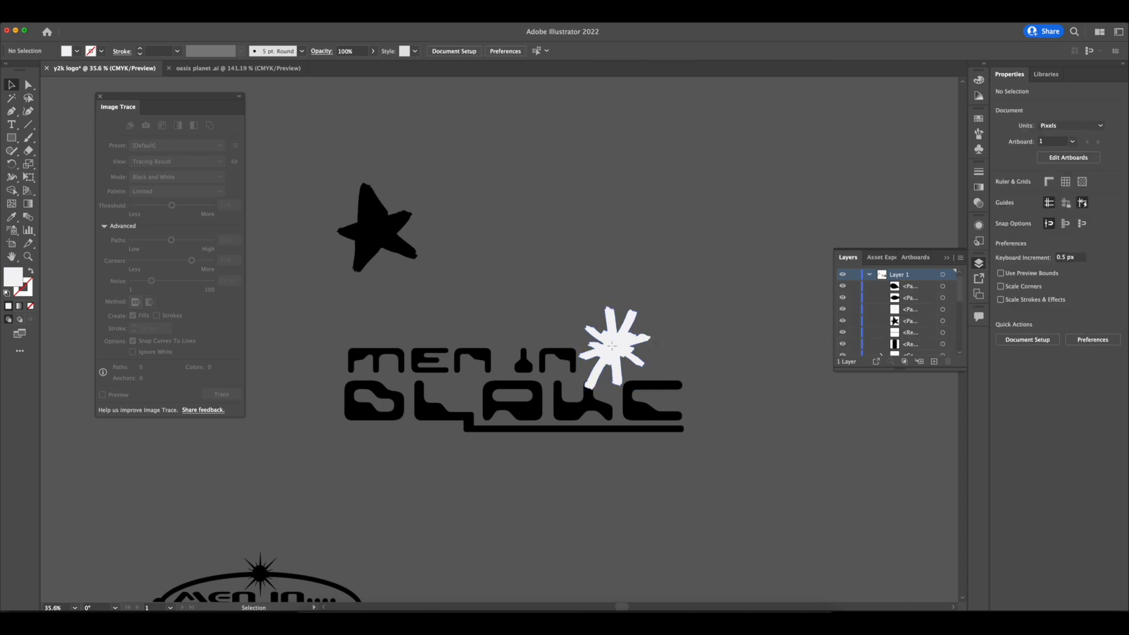
- Move the starburst clear above the wordmark and group the paths of the black five-pointed star
left_click_drag(614, 348, 628, 263)
left_click_drag(416, 300, 456, 330)
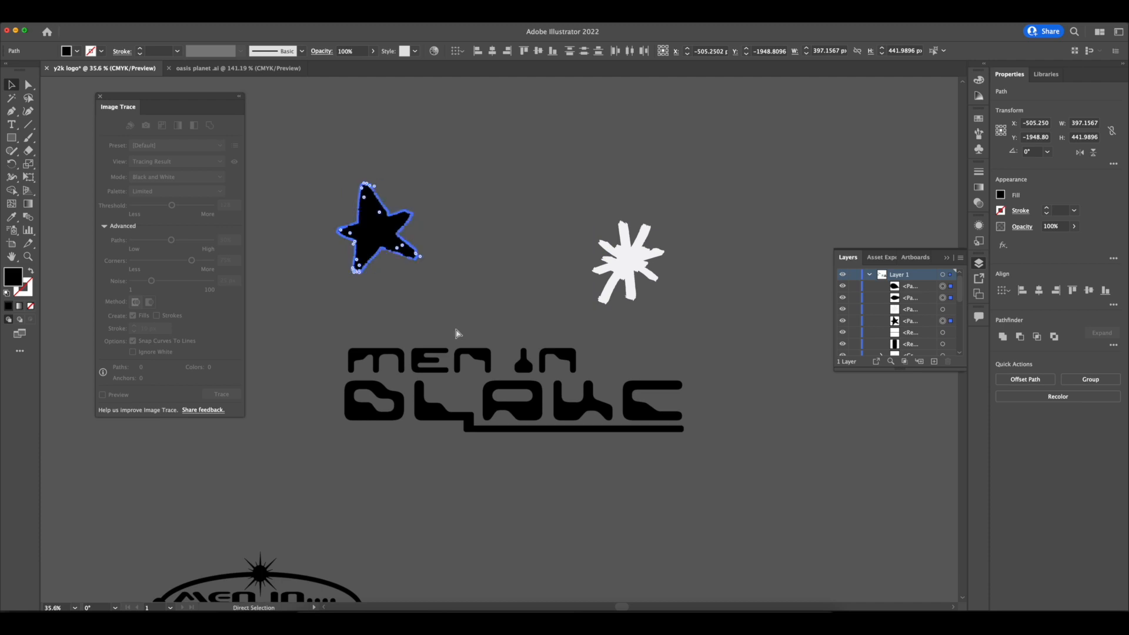
key("super+g")
- Group the starburst and place a duplicate of it just above the wordmark's right end
left_click_drag(564, 200, 693, 331)
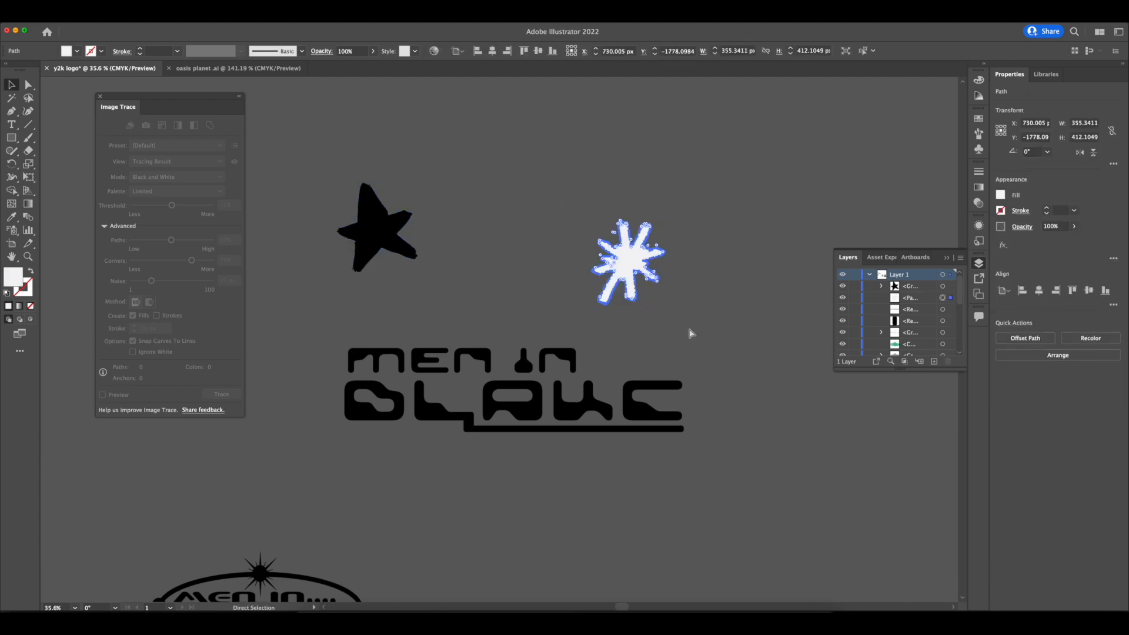
left_click(737, 323)
left_click_drag(618, 257, 637, 296)
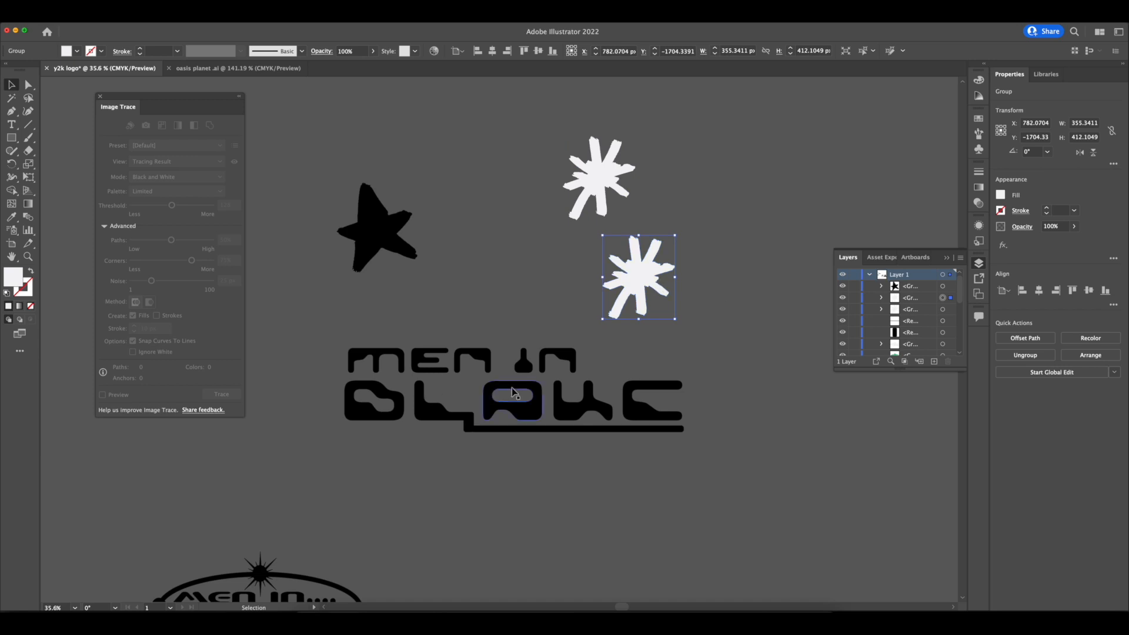
- Group all the stacked wordmark's letters together with its connector and underline bar
left_click_drag(333, 356, 697, 447)
key("super+g")
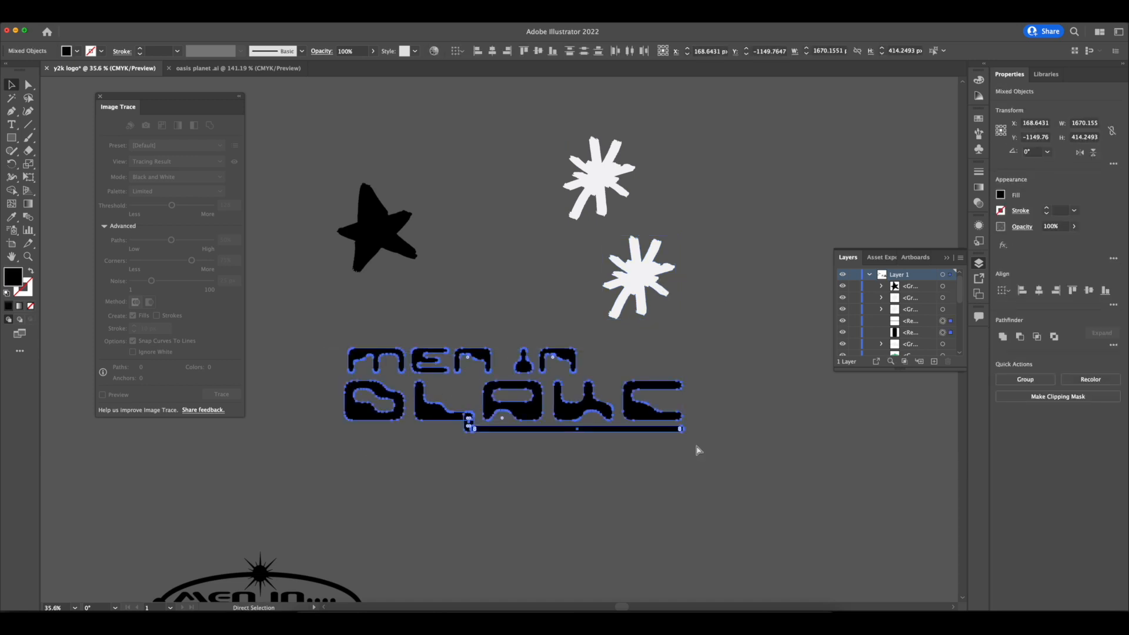
left_click(754, 395)
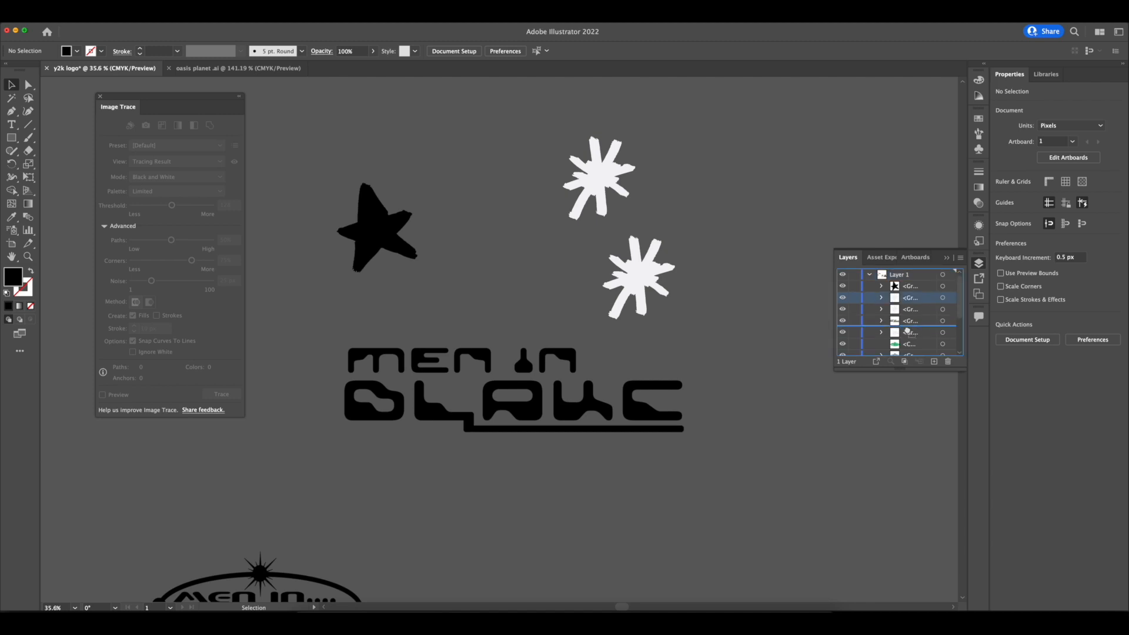
- Enlarge the lower starburst to about 856 by 993 px and place it behind the right half of the wordmark
left_click_drag(660, 284, 778, 509)
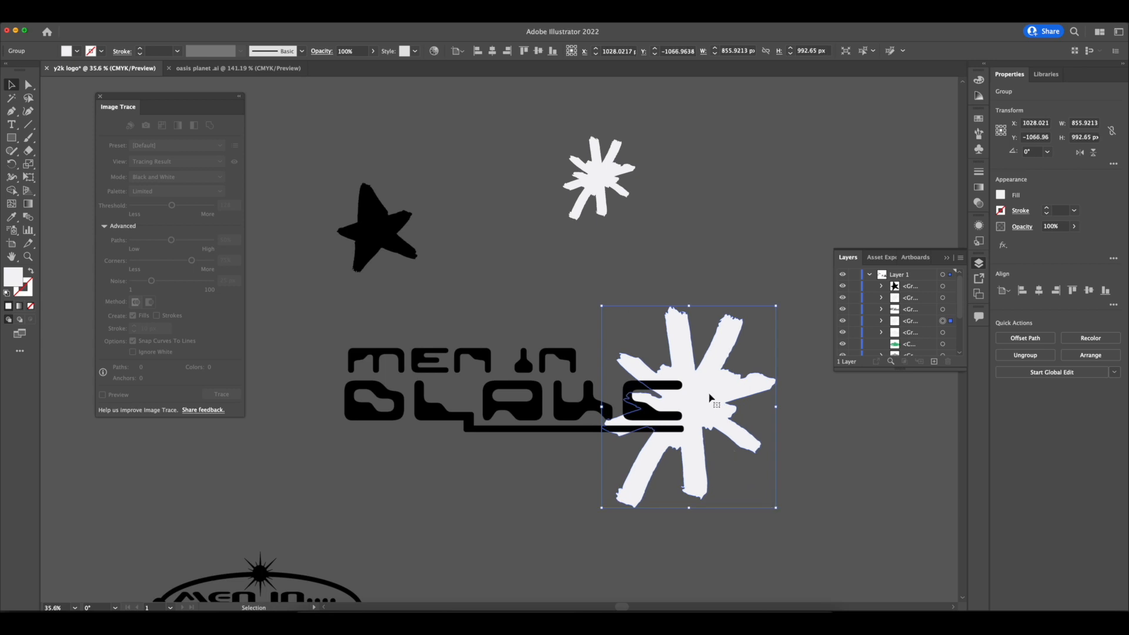
left_click_drag(700, 396, 612, 346)
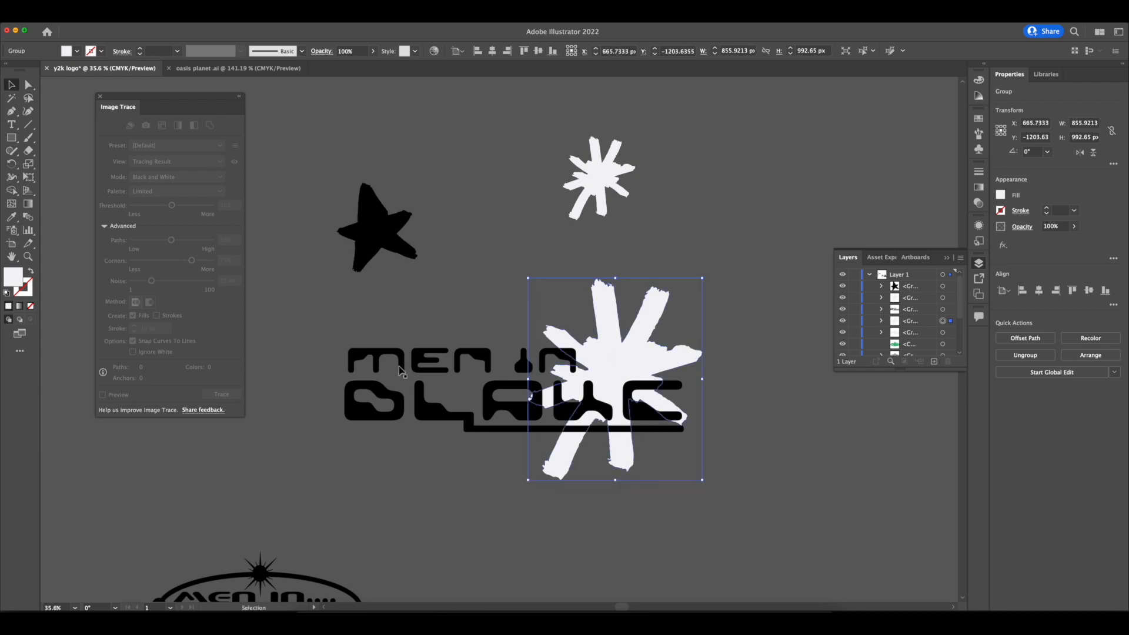
left_click(451, 363)
left_click(530, 365)
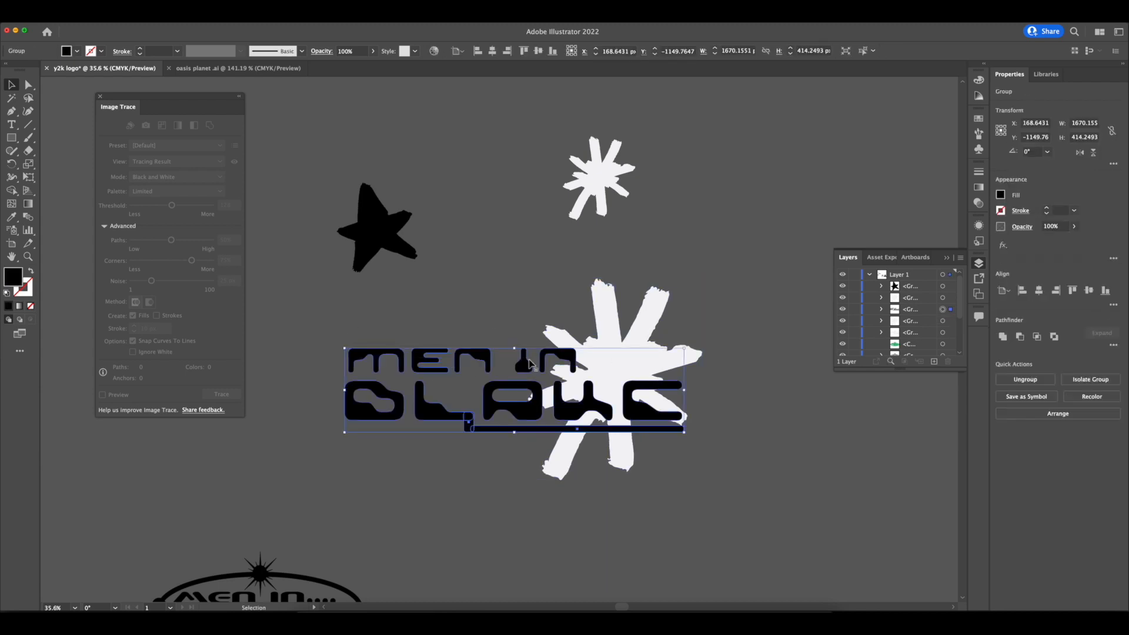
left_click(477, 320)
- Merge the letter L, the short connector and the underline bar into one shape with the Shape Builder
left_click(441, 423)
scroll(442, 424, "up", 3)
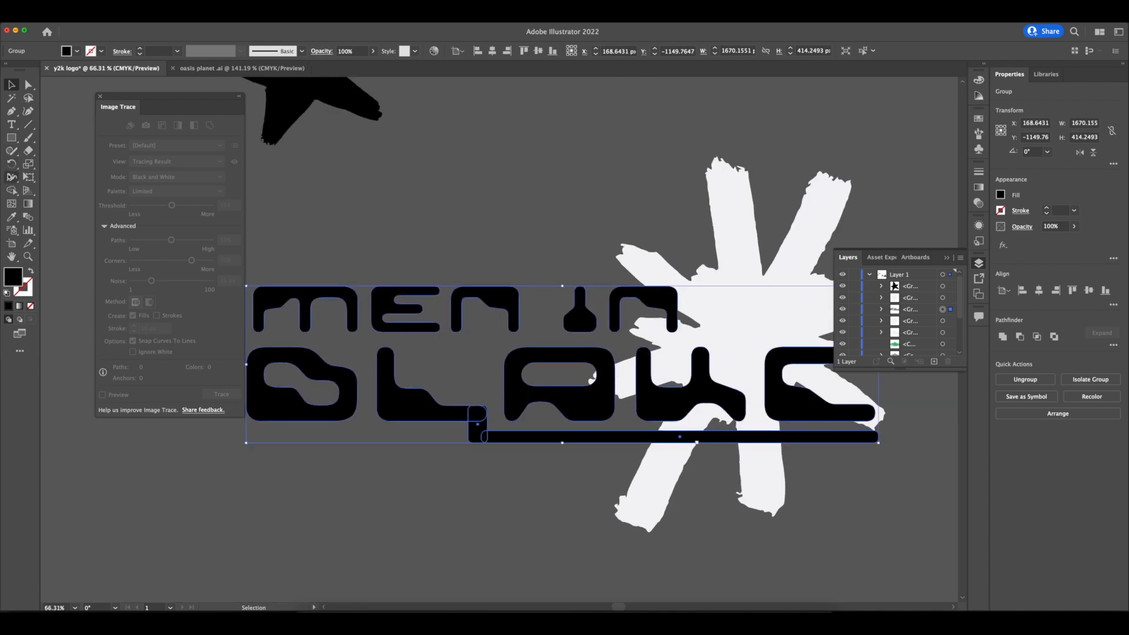
left_click(11, 191)
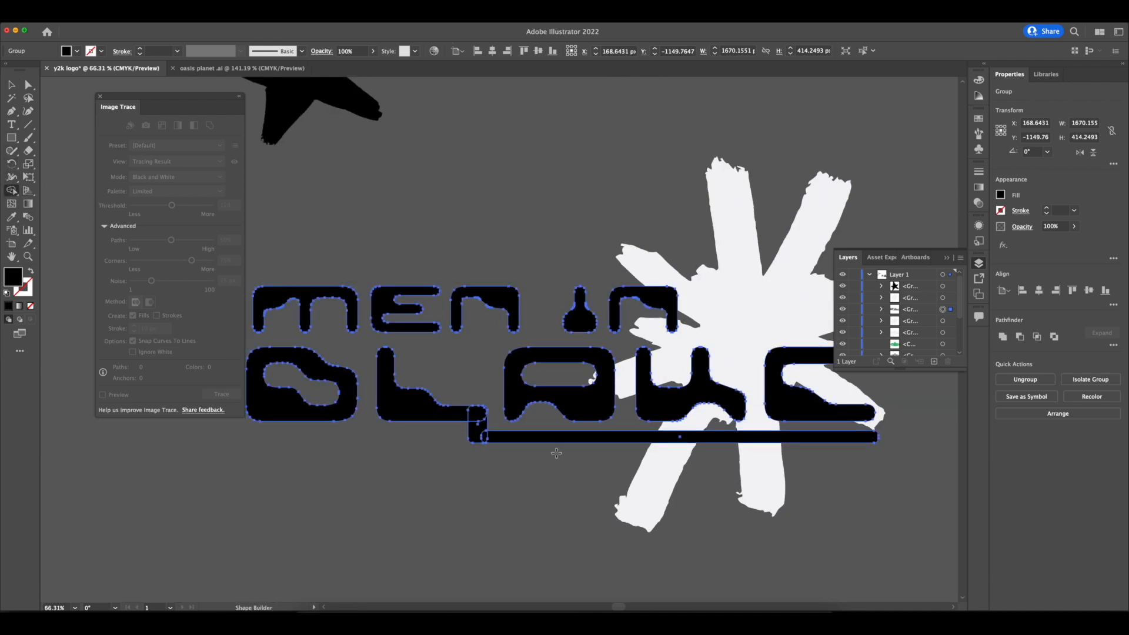
scroll(516, 430, "up", 5)
mouse_move(352, 374)
left_mouse_down()
mouse_move(407, 421)
mouse_move(402, 448)
mouse_move(440, 454)
left_mouse_up()
scroll(440, 454, "down", 6)
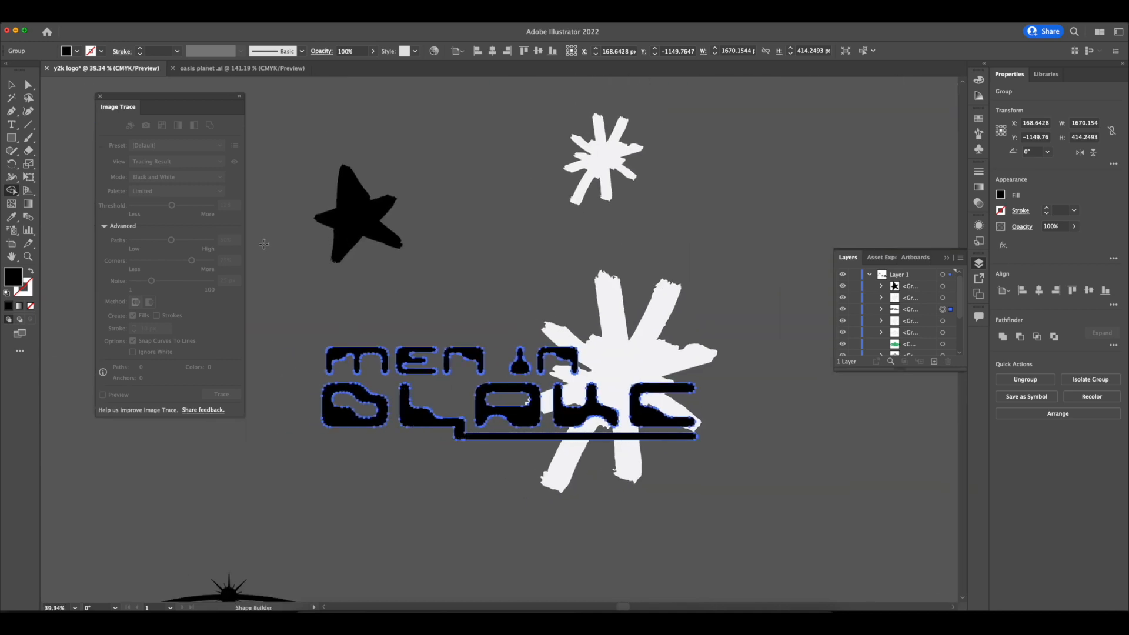
key("v")
left_click(419, 280)
- Shift the large starburst slightly down and to the right behind the wordmark
scroll(419, 280, "down", 2)
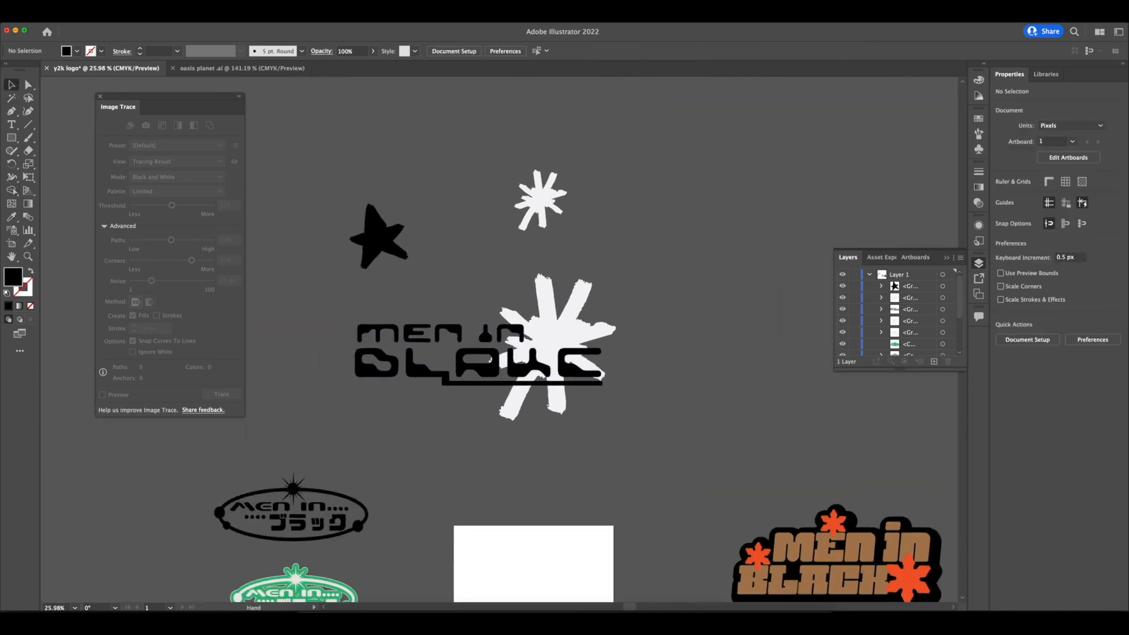
left_click_drag(600, 338, 601, 343)
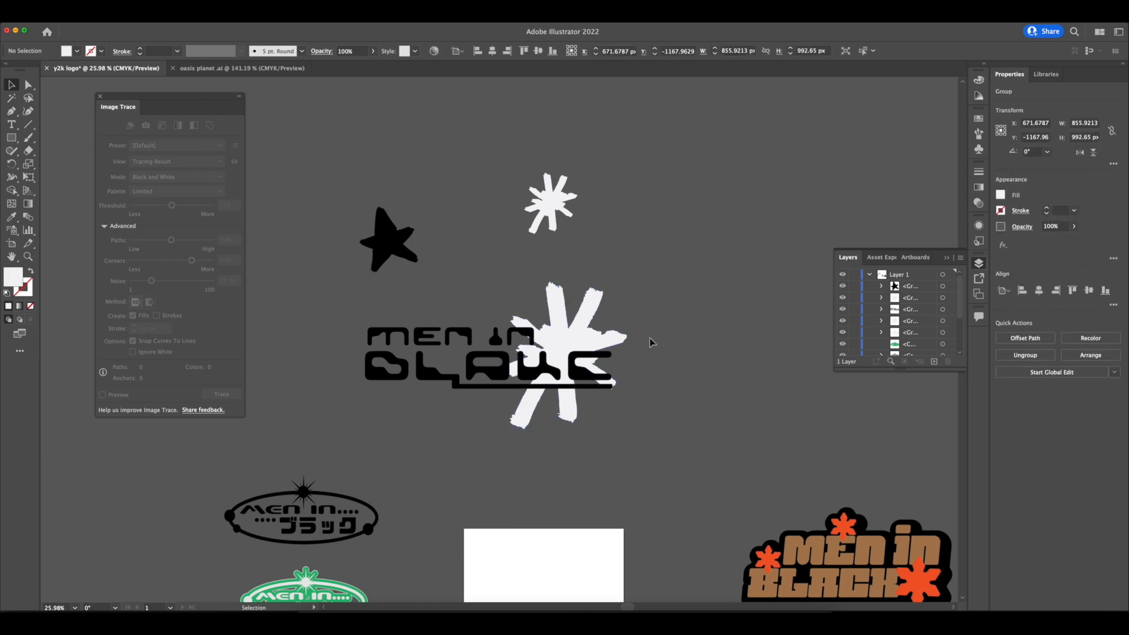
left_click(651, 341)
left_click_drag(465, 308, 493, 307)
- Duplicate the black five-pointed star above the wordmark and fill the copy with the near-white swatch
scroll(493, 307, "up", 2)
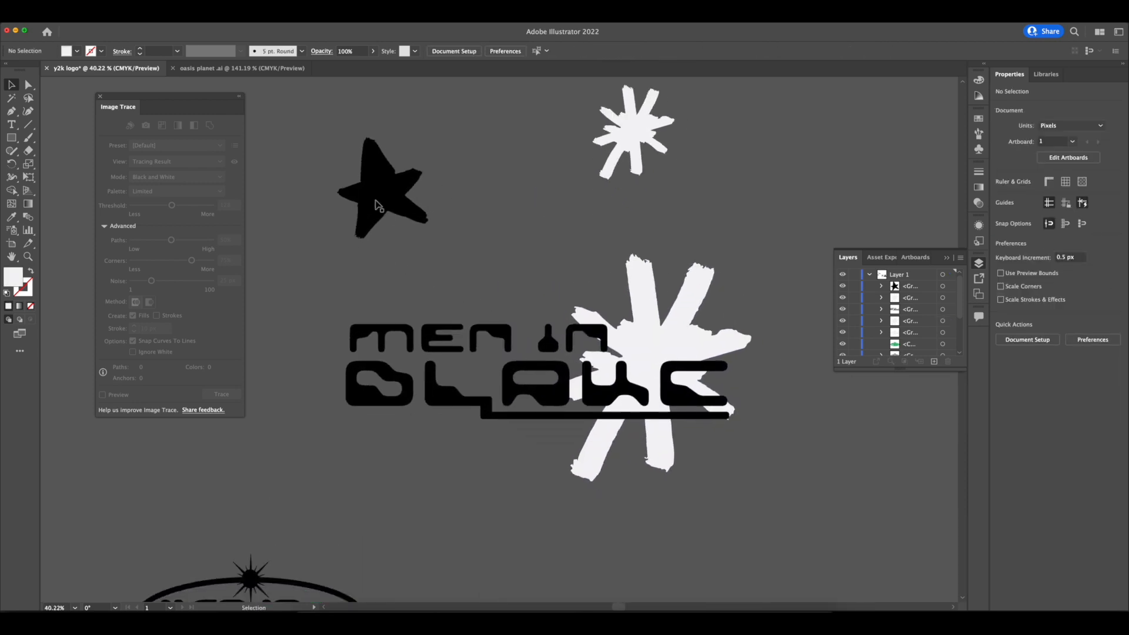
left_click_drag(377, 206, 351, 161)
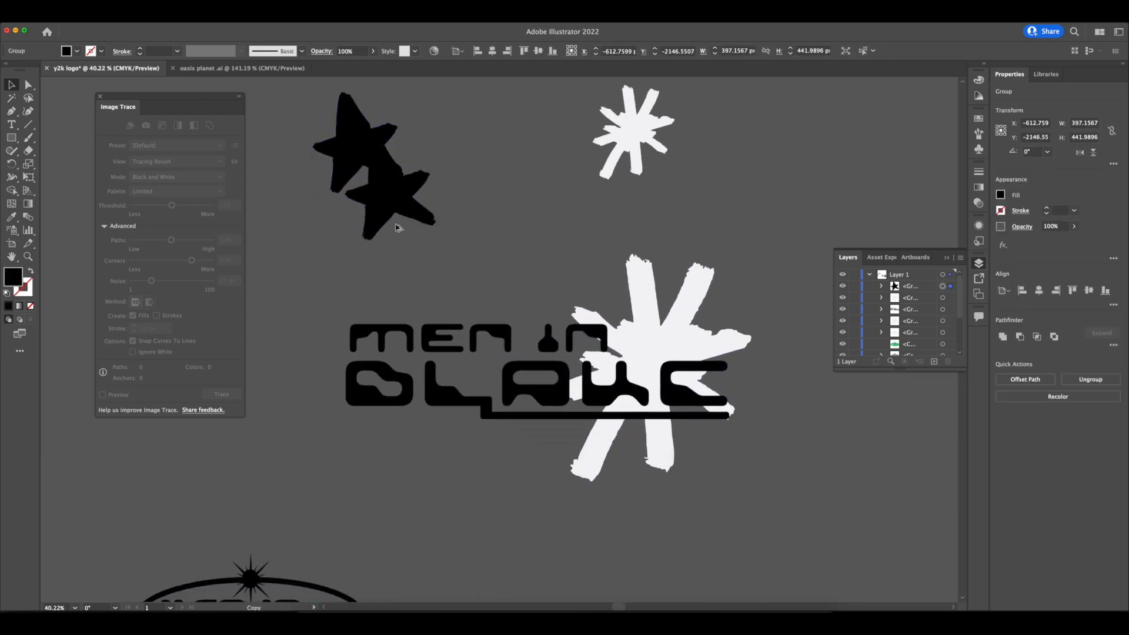
left_click_drag(397, 228, 426, 294)
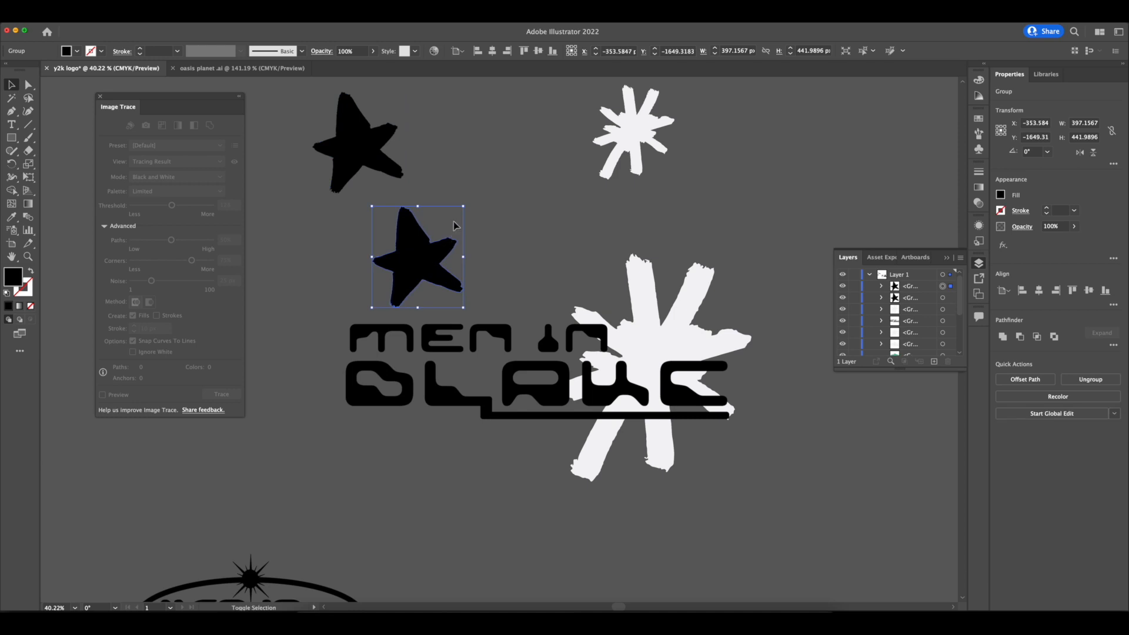
left_click(1002, 195)
left_click(965, 272)
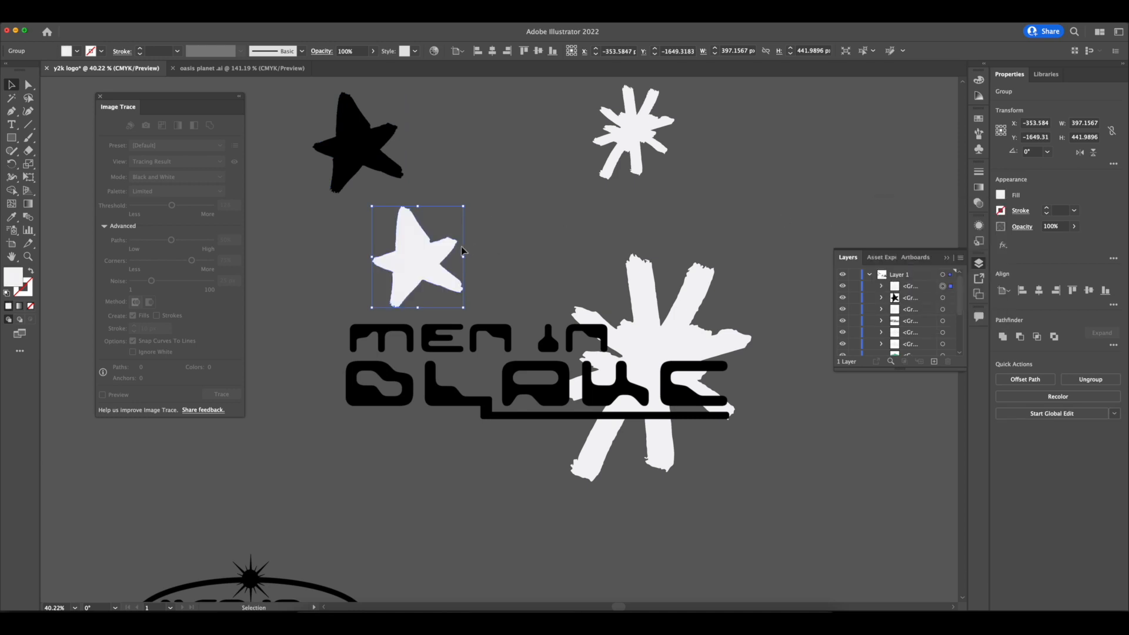
- Shrink the near-white star to about 119 by 132 px and scatter five copies around the wordmark
left_click_drag(443, 259, 398, 315)
left_click_drag(419, 261, 365, 288)
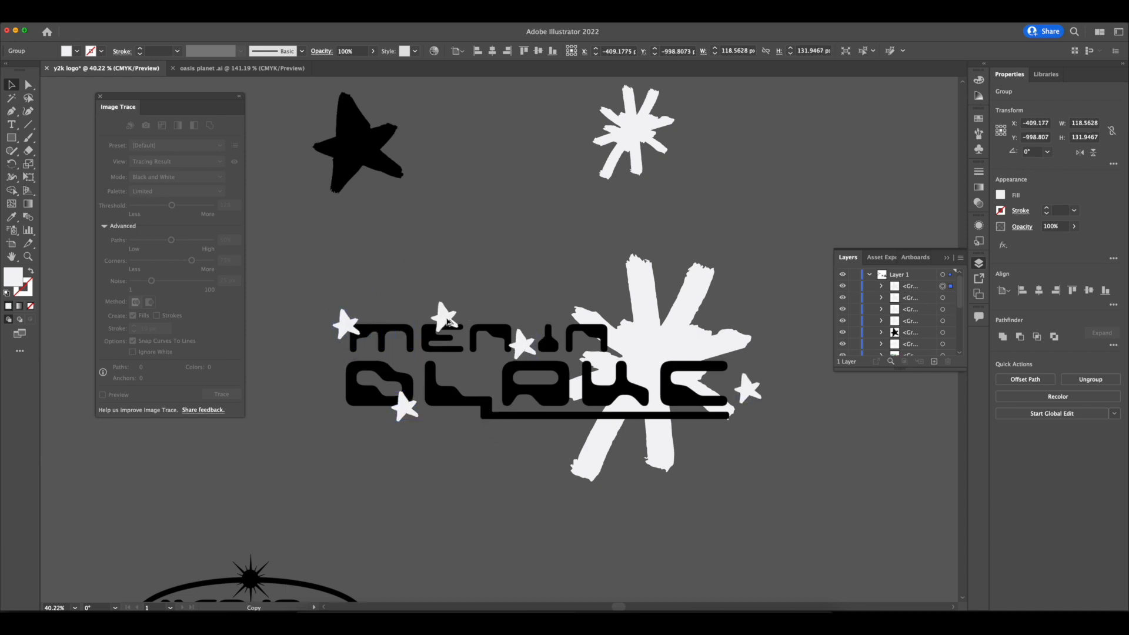
left_click_drag(751, 393, 748, 397)
left_click(759, 438)
scroll(605, 337, "right", 2)
scroll(606, 337, "left", 2)
- Recolor the whole stacked wordmark bright red
left_click(618, 365)
left_click(1001, 195)
left_click(958, 234)
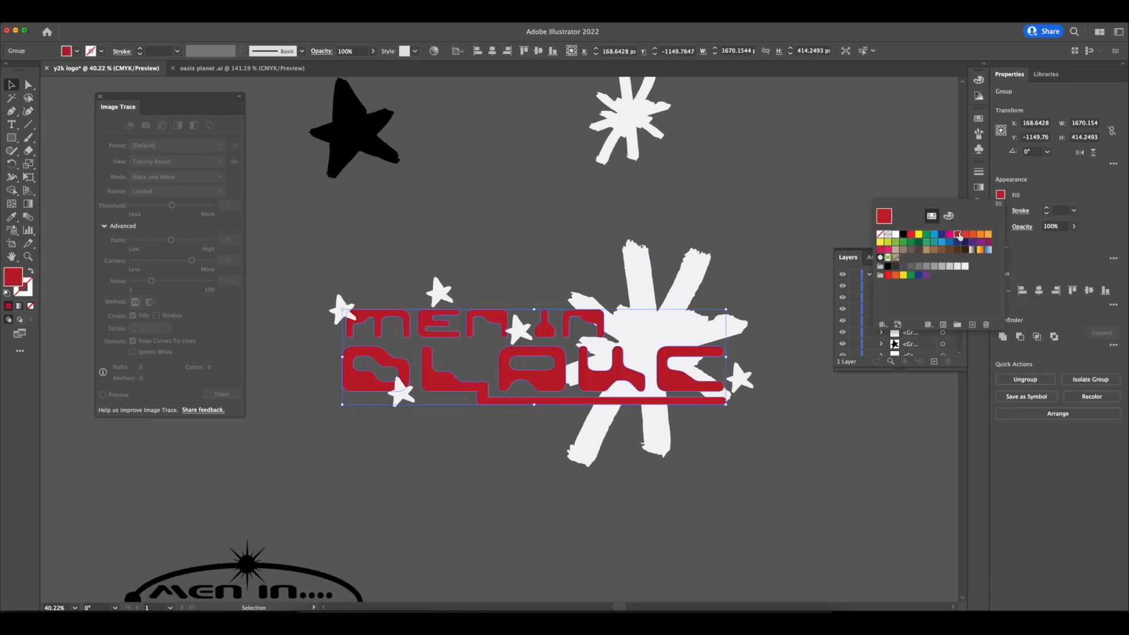
left_click(965, 236)
left_click(467, 254)
- Group the red wordmark with its starburst and small stars and place a duplicate of the logo beside it
scroll(467, 254, "down", 5)
left_click_drag(639, 401, 358, 266)
key("super+g")
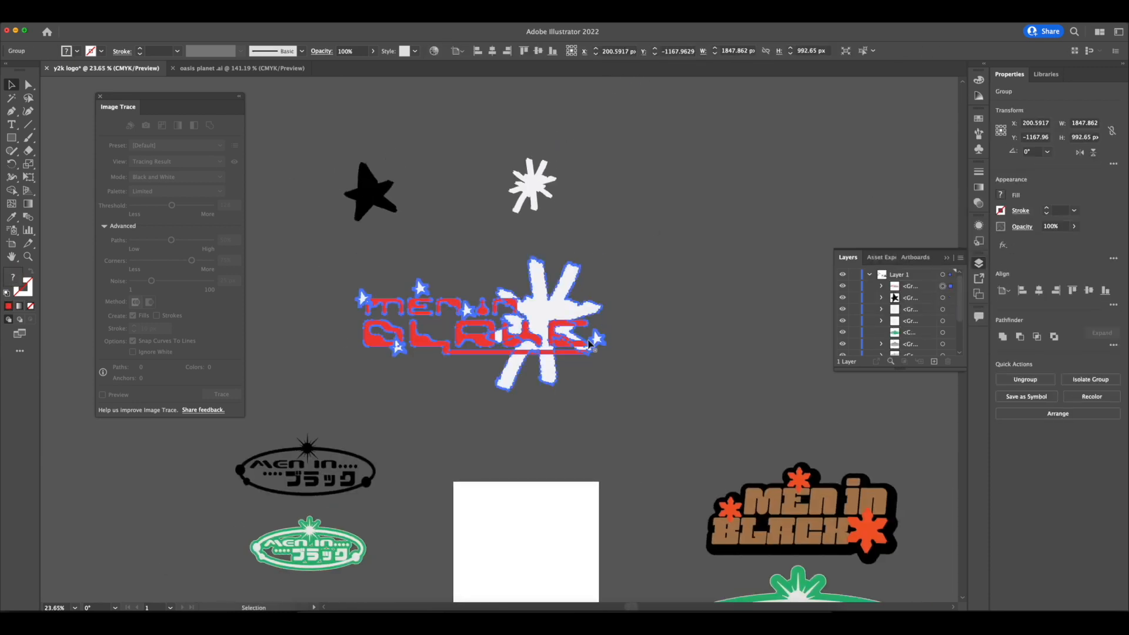
left_click_drag(547, 321, 815, 322, "alt")
scroll(816, 321, "right", 4)
scroll(816, 321, "left", 2)
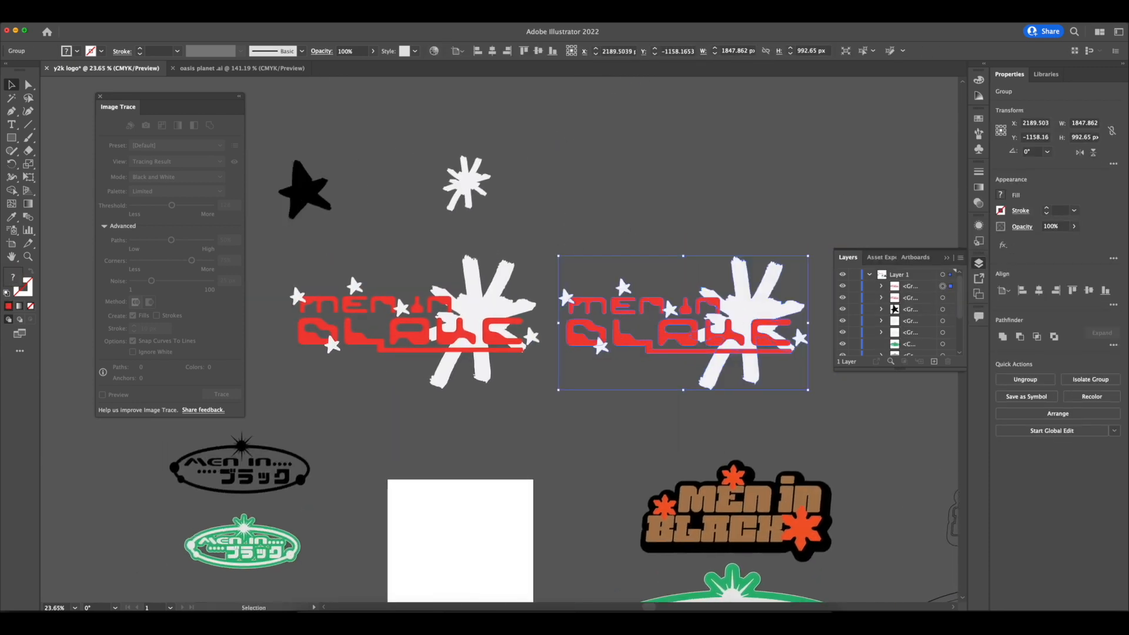
- Create an Offset Path outline around the duplicated logo, filled beige and placed behind the artwork
left_click(109, 17)
mouse_move(141, 238)
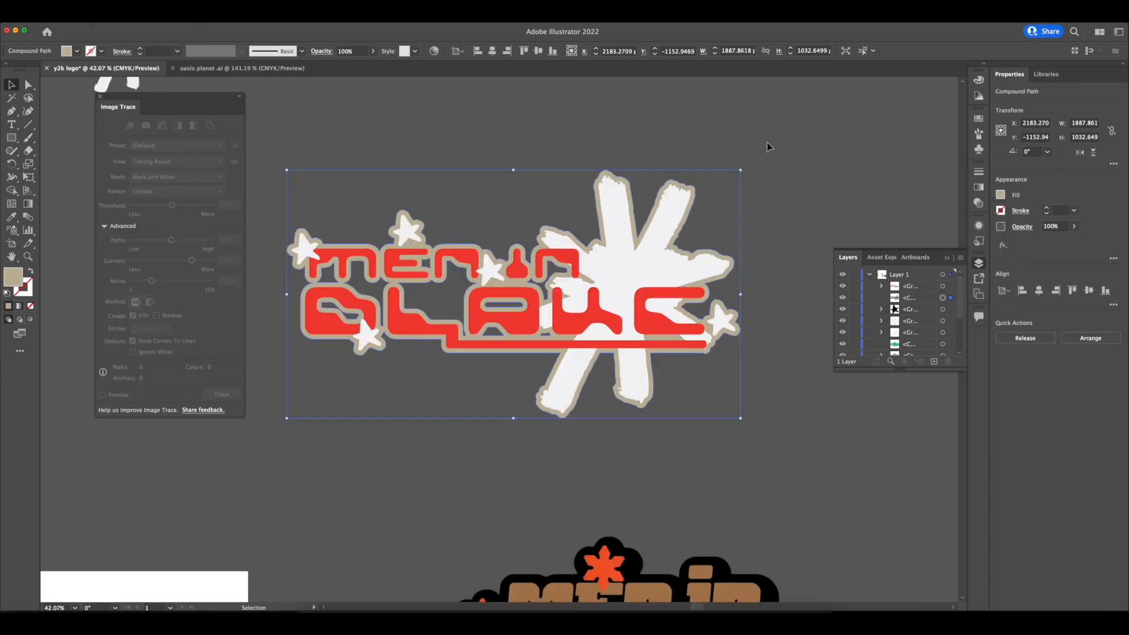
scroll(643, 300, "down", 3)
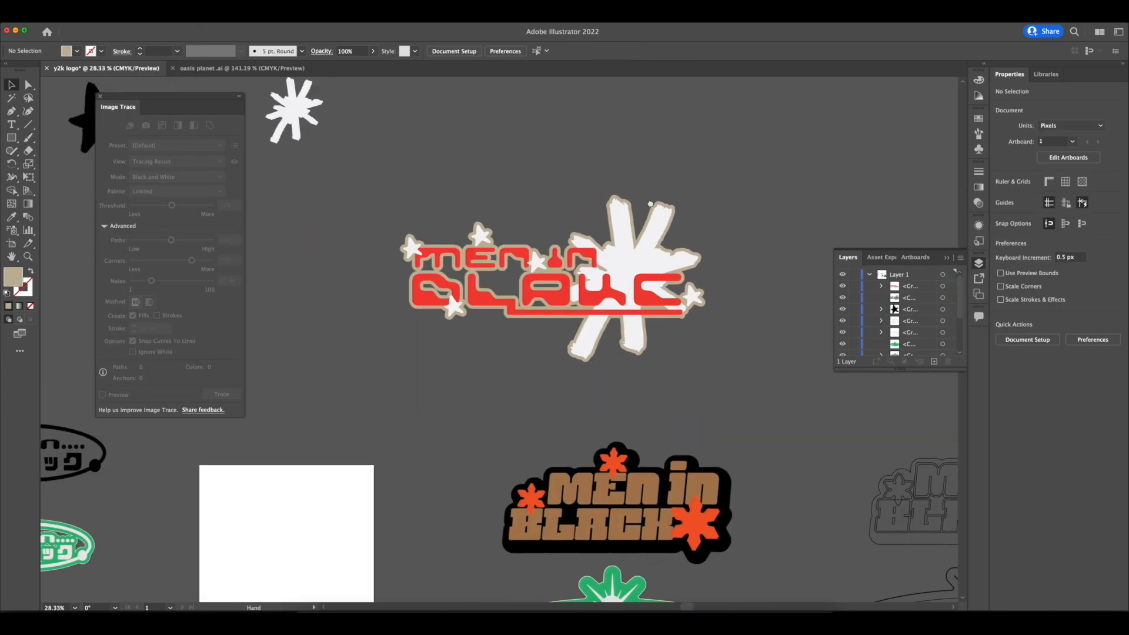
- Give the beige offset outline behind the duplicated red logo a 4 pt black stroke
left_click(733, 277)
scroll(706, 277, "up", 8)
left_click(687, 275)
left_click(1047, 208)
left_click(1047, 207)
left_click(1046, 207)
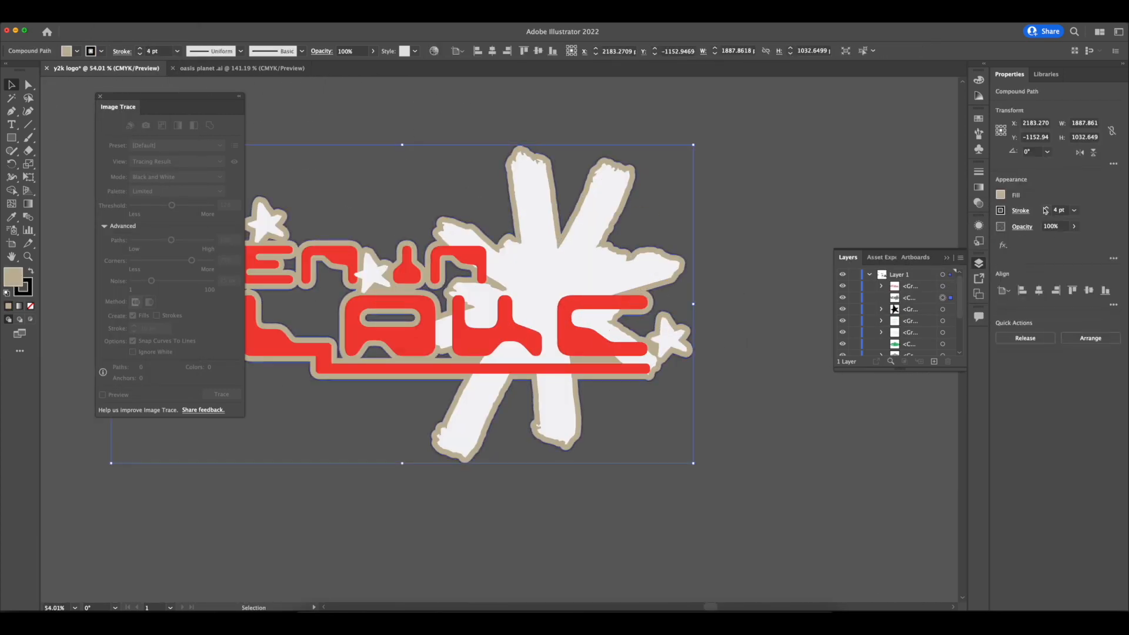
- Group the beige outline together with all the red logo artwork
left_click(729, 221)
scroll(684, 222, "down", 9)
scroll(474, 227, "down", 5)
left_click_drag(428, 212, 518, 254)
scroll(517, 254, "up", 4)
key("super+g")
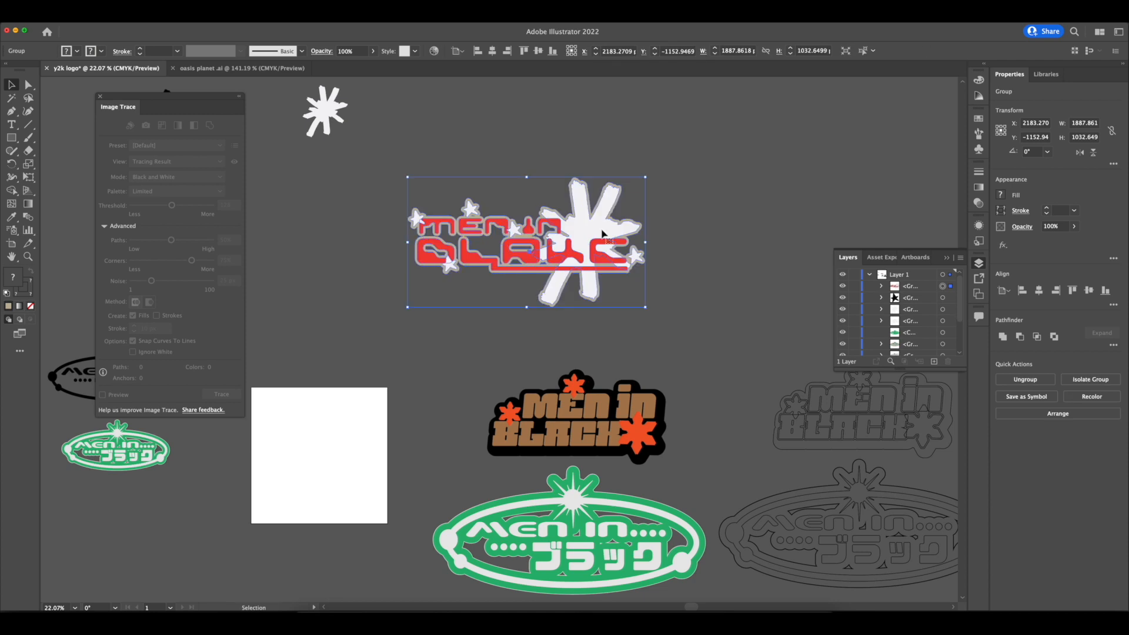
- Place a duplicate of the grouped red logo below the original, beneath the small green logo
left_click(794, 194)
scroll(794, 194, "down", 5)
left_click_drag(630, 233, 330, 426)
scroll(435, 413, "right", 3)
left_click(606, 264)
right_click(558, 218)
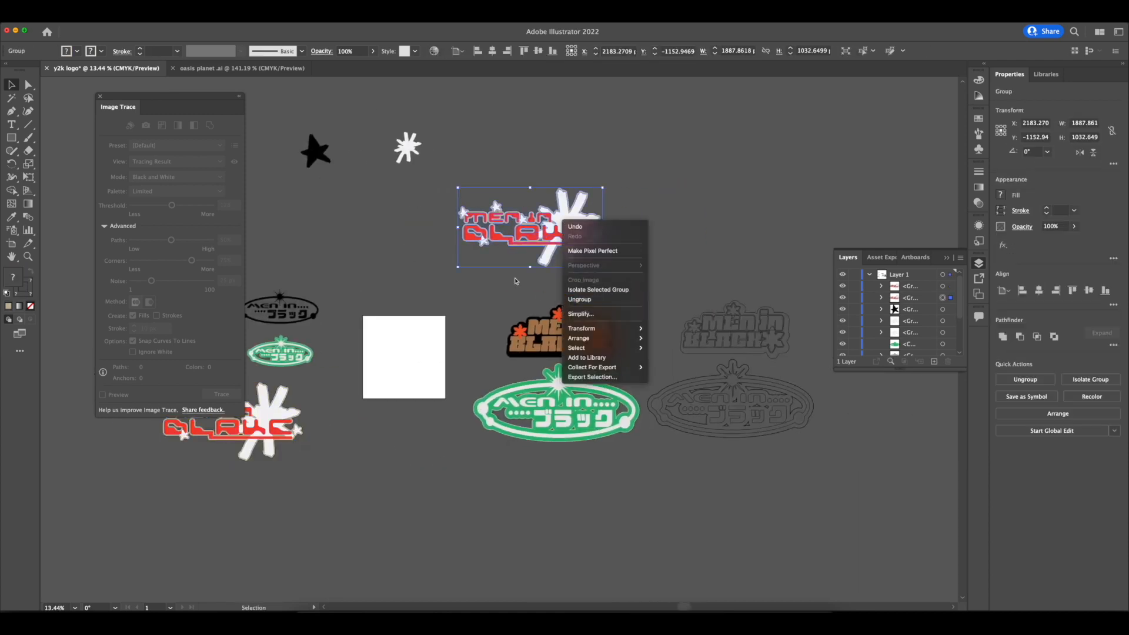
left_click(517, 281)
- Convert one copy of the red logo into line art with no fill and a 0.5 pt black stroke
left_click(110, 16)
left_click(131, 128)
left_click(542, 322)
left_click(610, 244)
scroll(594, 226, "up", 2)
left_click_drag(524, 235, 597, 261)
left_click(682, 276)
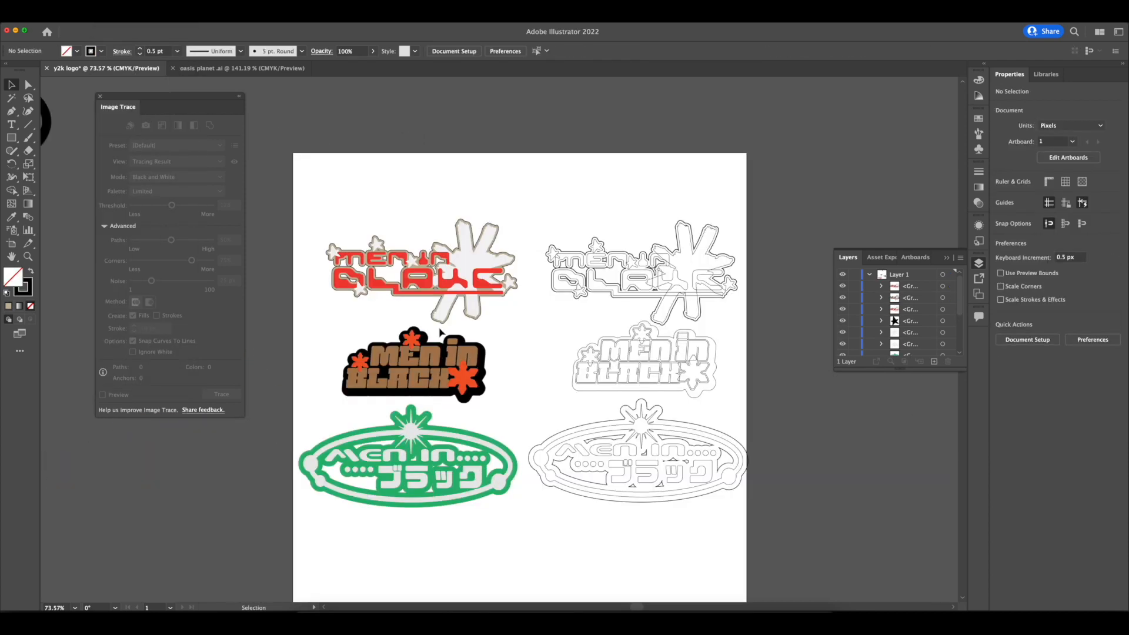
scroll(376, 424, "down", 2)
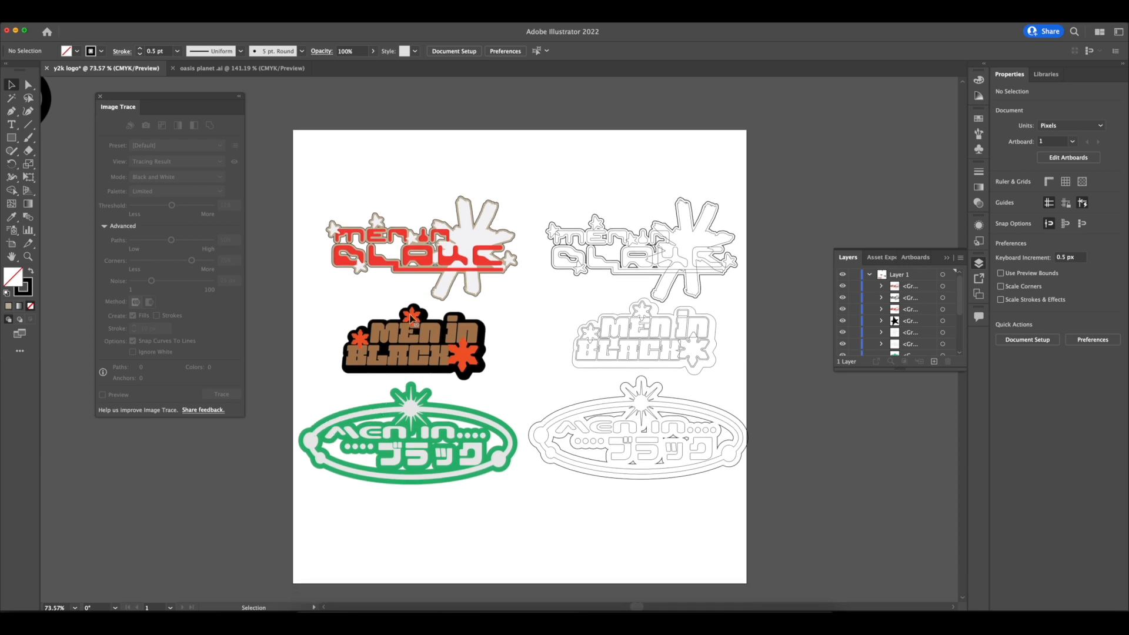
scroll(497, 330, "down", 1)
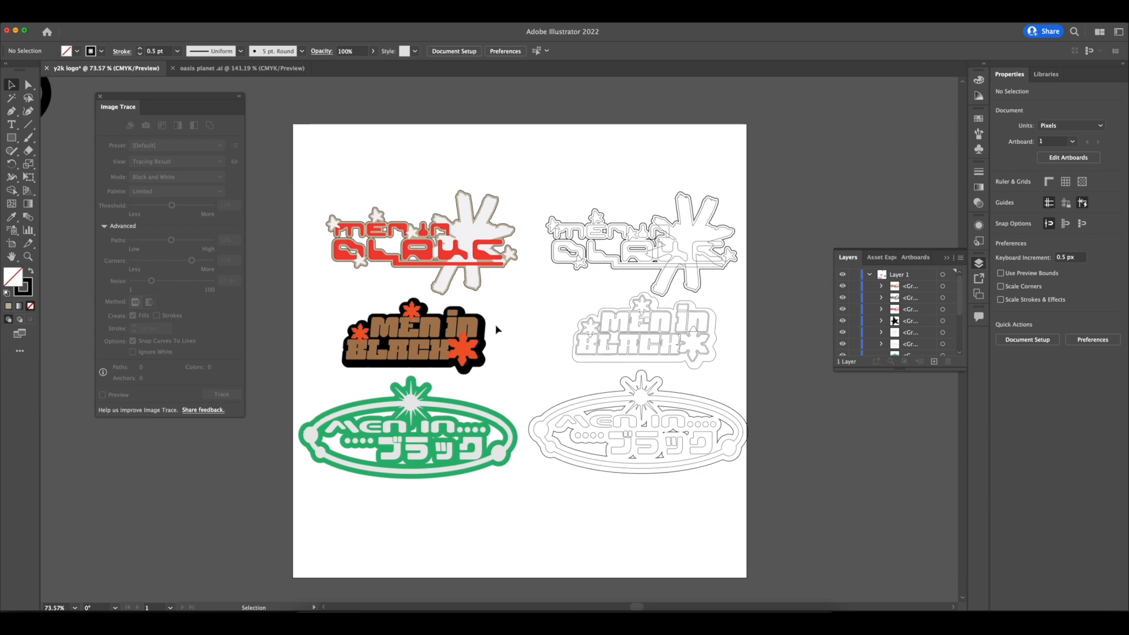
scroll(497, 329, "down", 1)
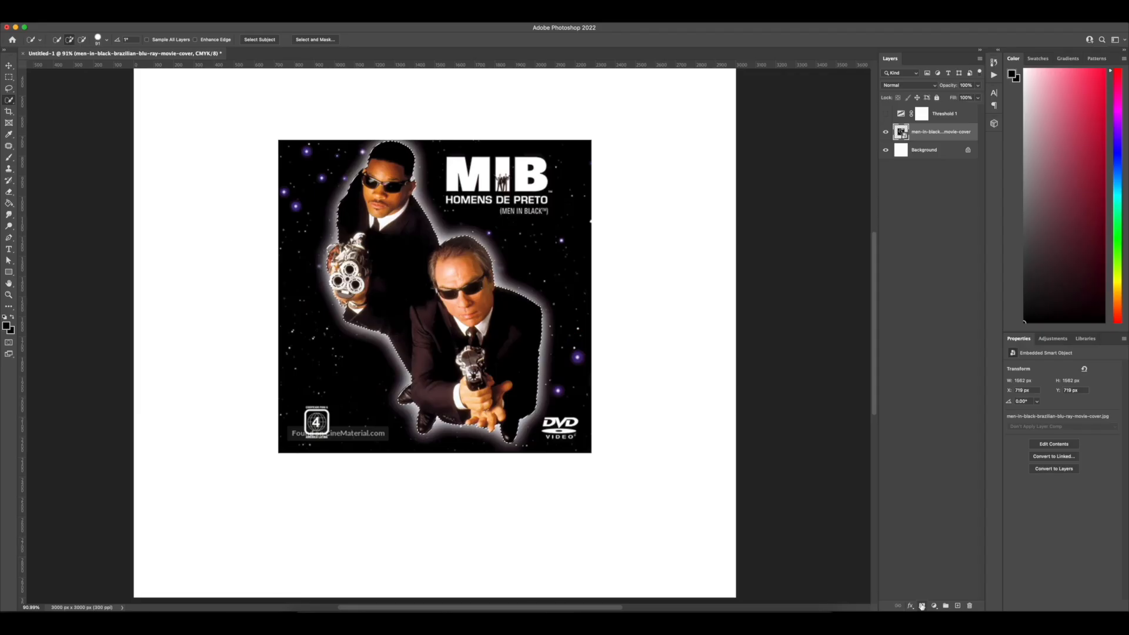
- In Photoshop, mask the movie-cover layer to the selected two figures and enlarge the cut-out to about 150%, centred on the canvas
left_click(921, 605)
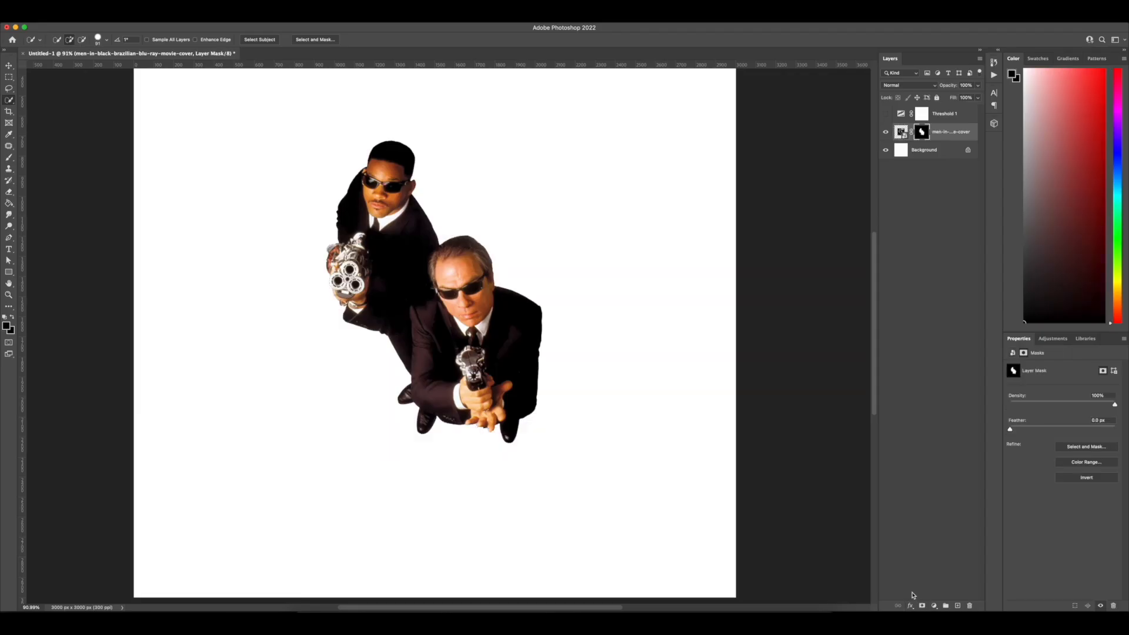
scroll(559, 310, "down", 5)
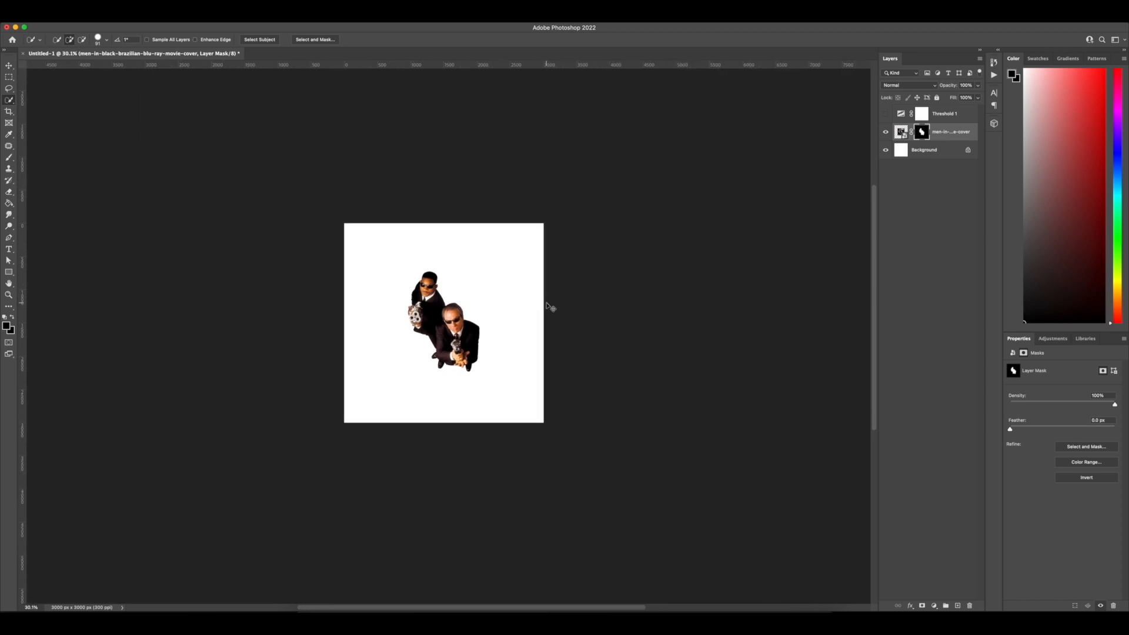
key("super+t")
left_click_drag(496, 272, 549, 221)
left_click_drag(490, 294, 459, 333)
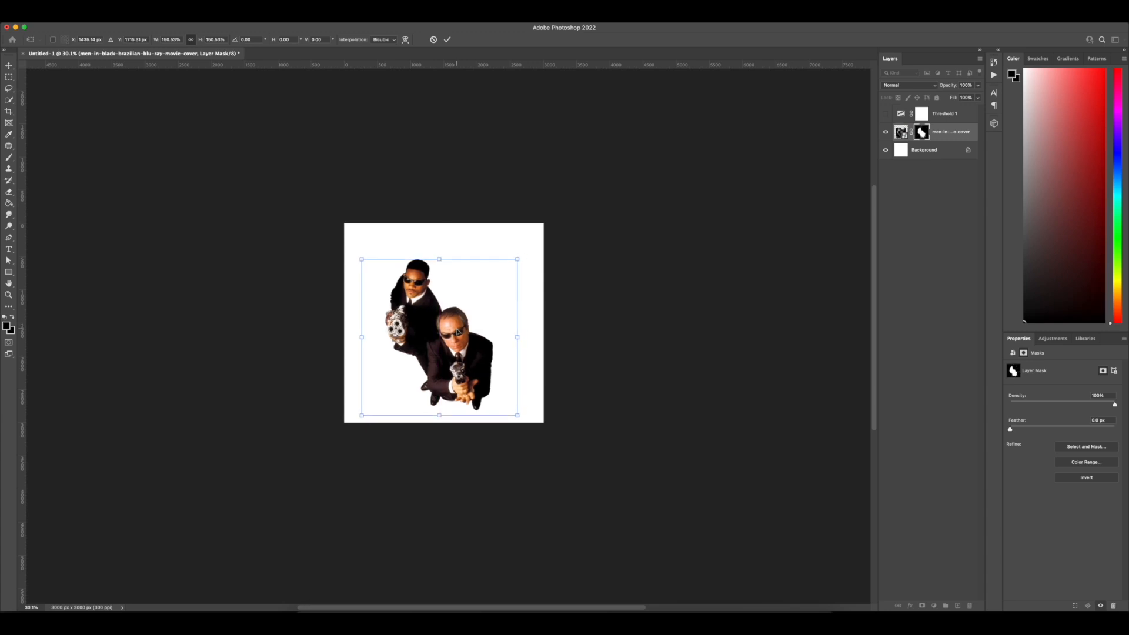
key("Return")
key("w")
scroll(465, 327, "up", 1)
- Convert the masked movie-cover layer to a Smart Object
right_click(958, 132)
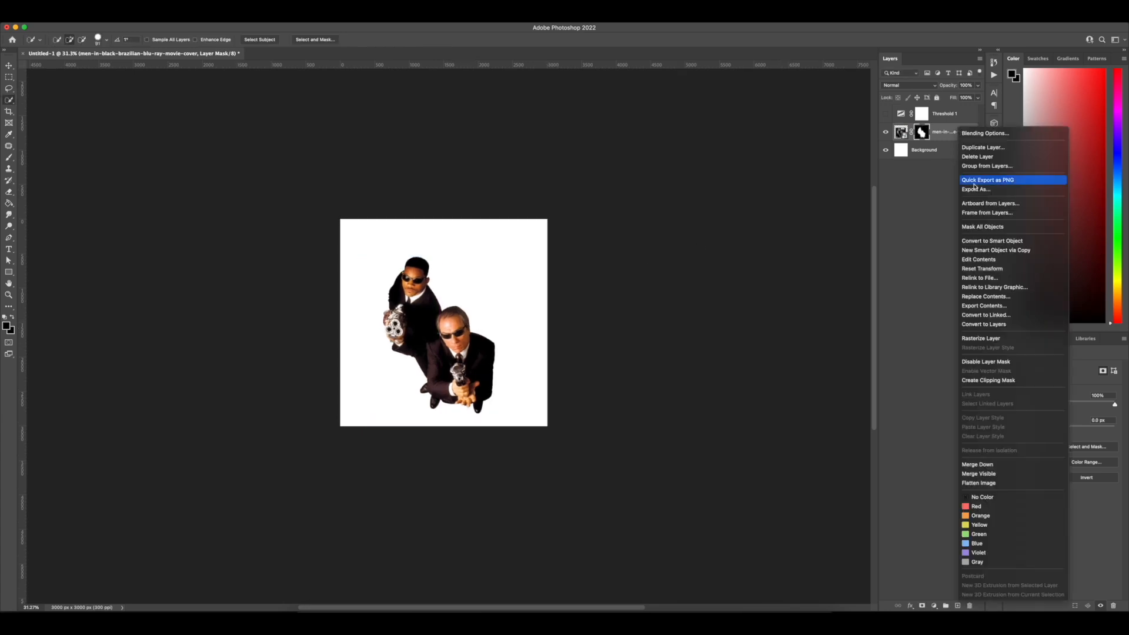
left_click(994, 241)
scroll(488, 297, "up", 3)
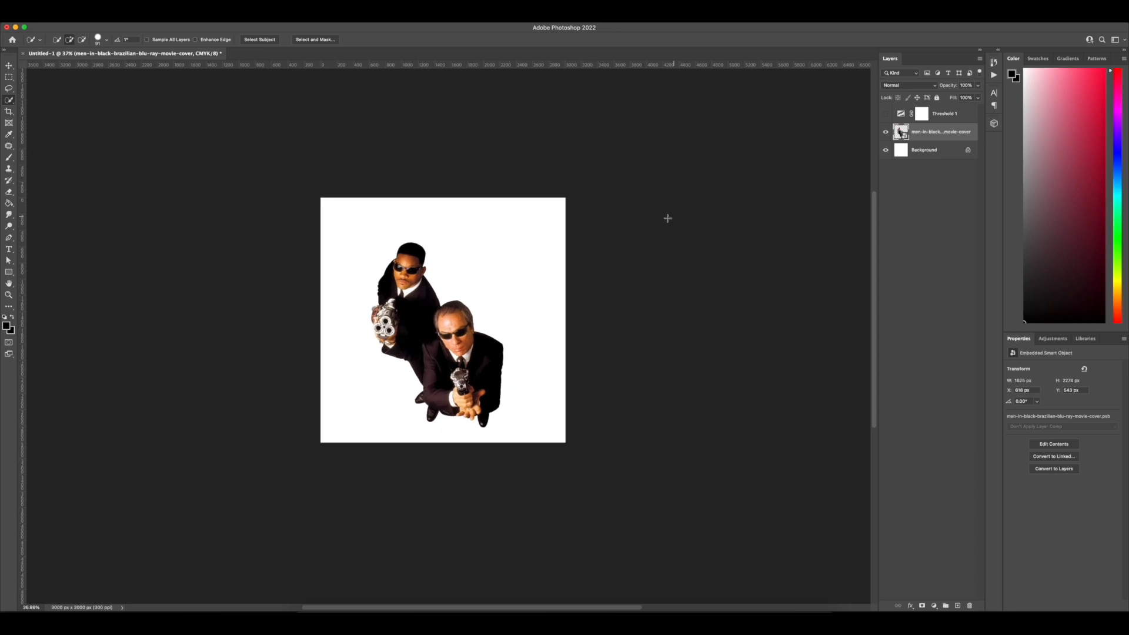
- Show all effects in the movie-cover layer's style options and add an Outer Glow
right_click(919, 133)
left_click(941, 138)
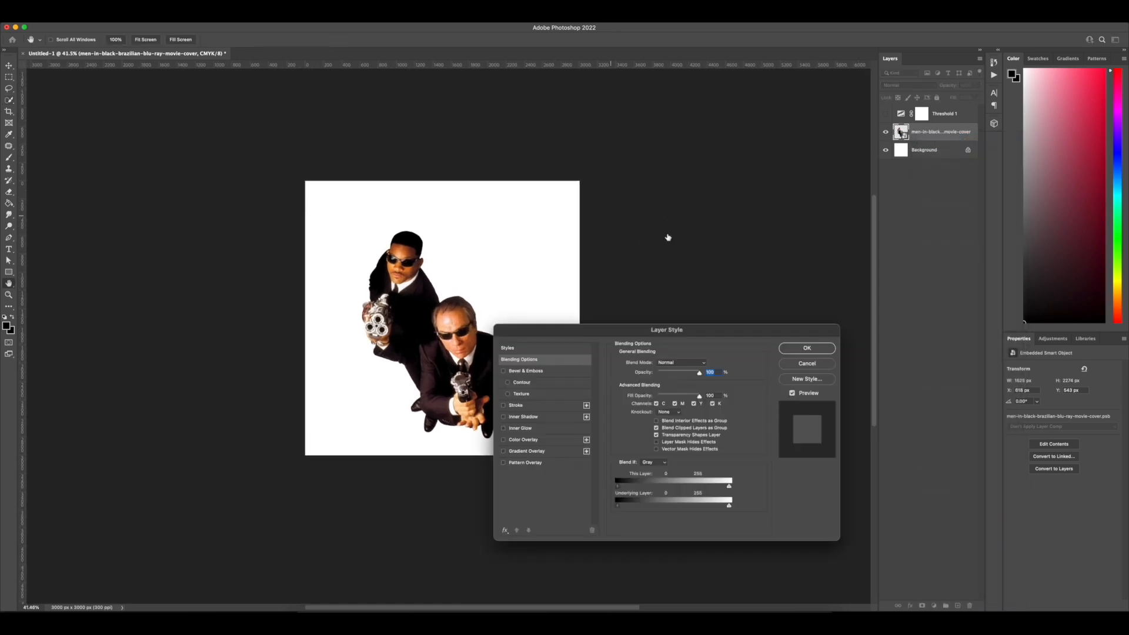
left_click(504, 372)
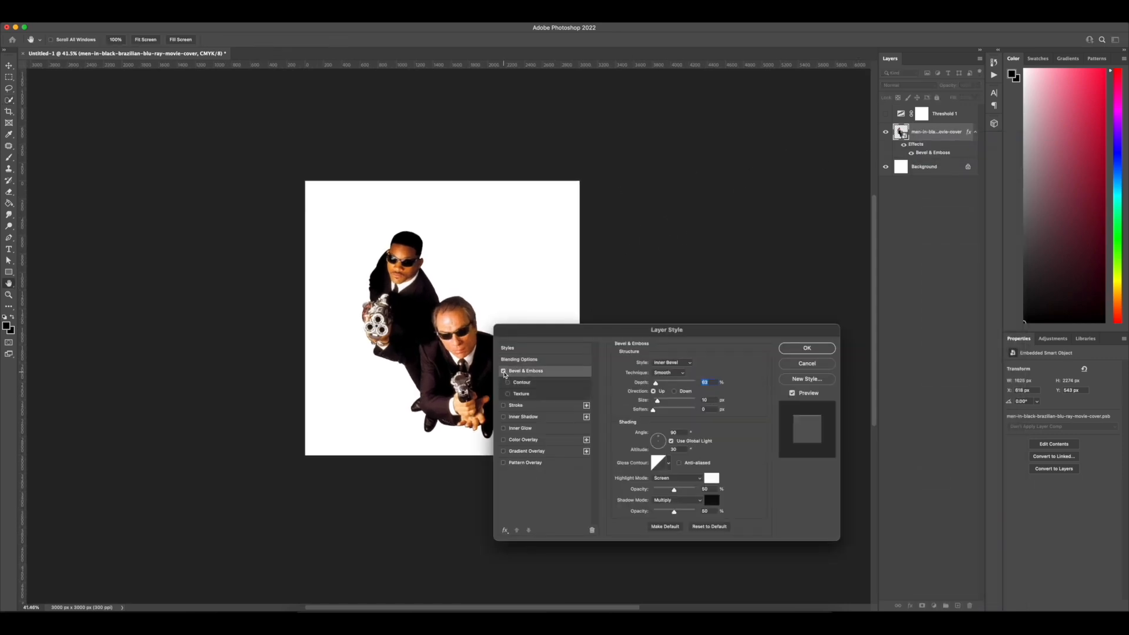
left_click(504, 372)
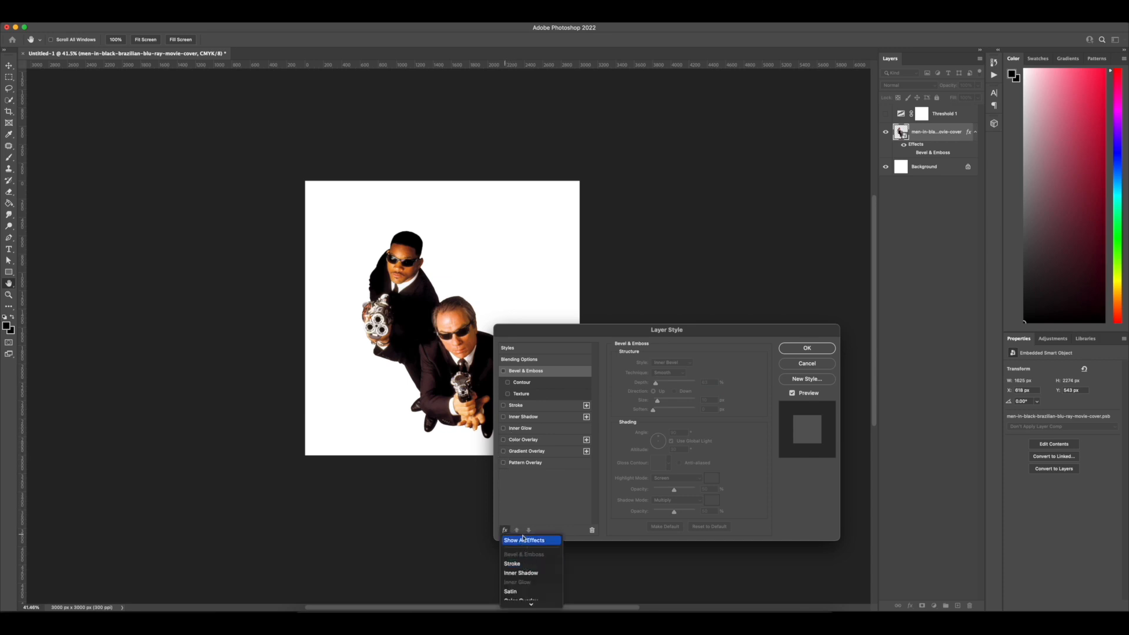
left_click(523, 540)
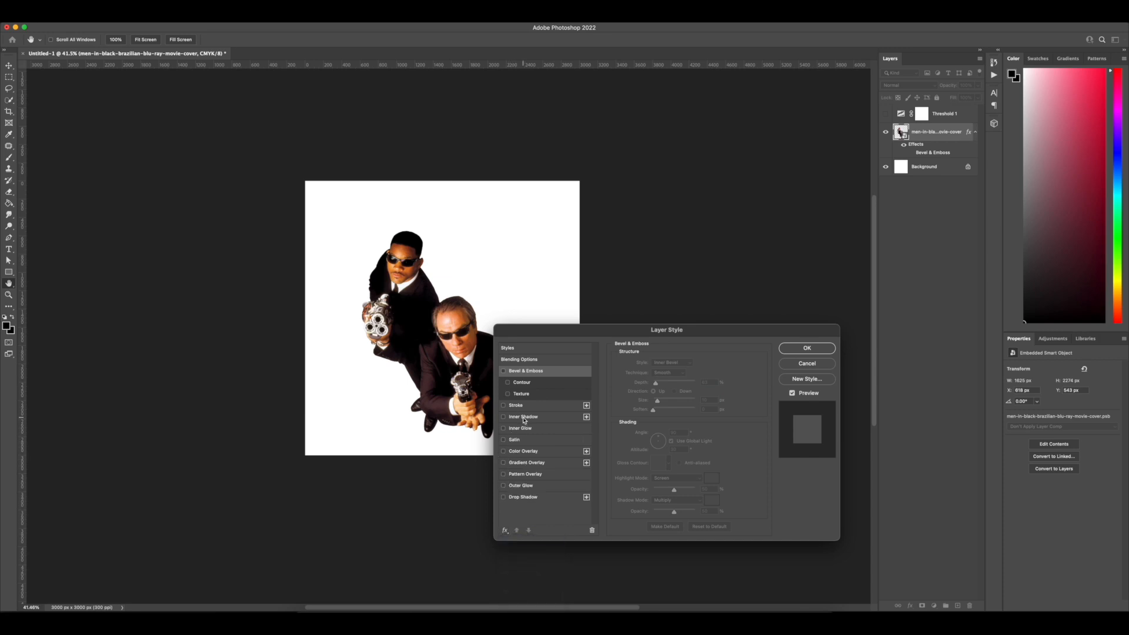
left_click(522, 487)
left_click(637, 395)
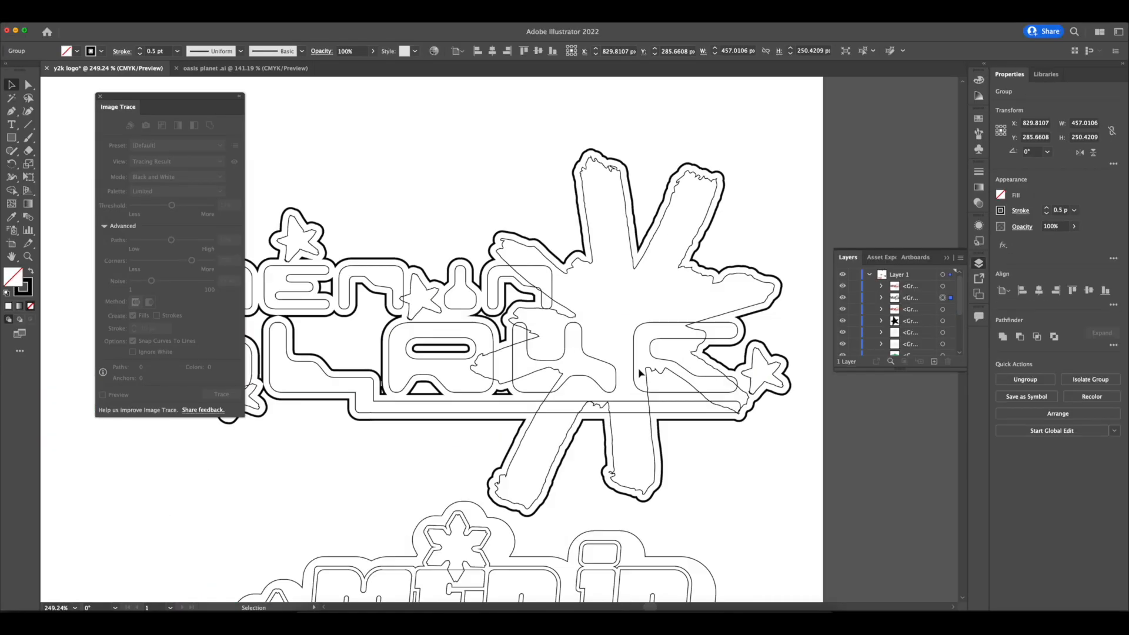
scroll(674, 336, "up", 6)
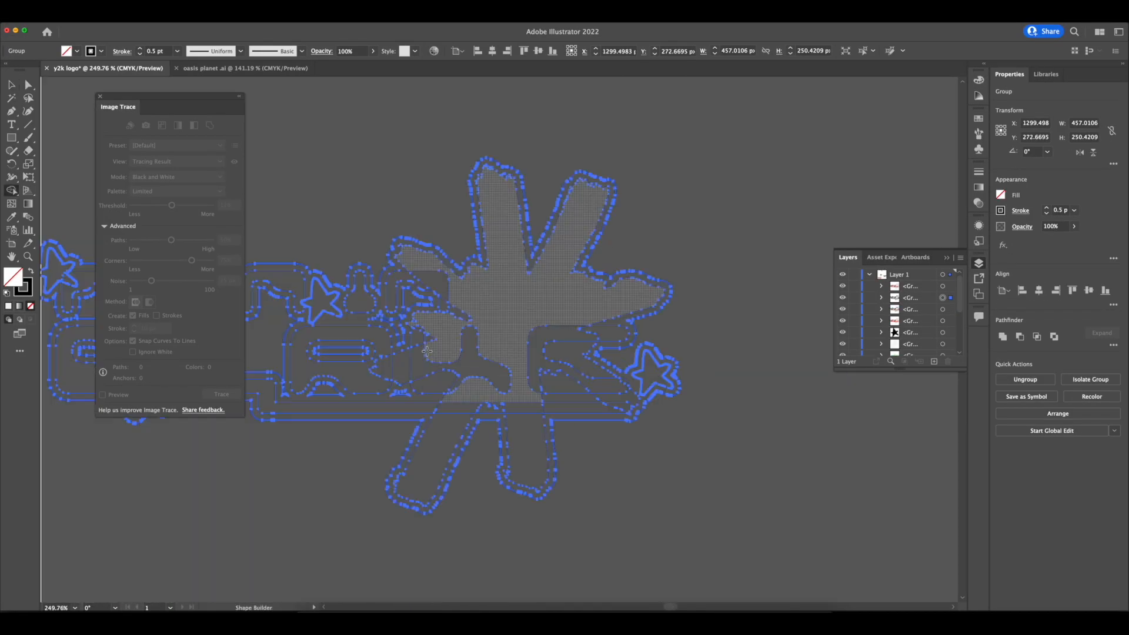
scroll(674, 337, "down", 8)
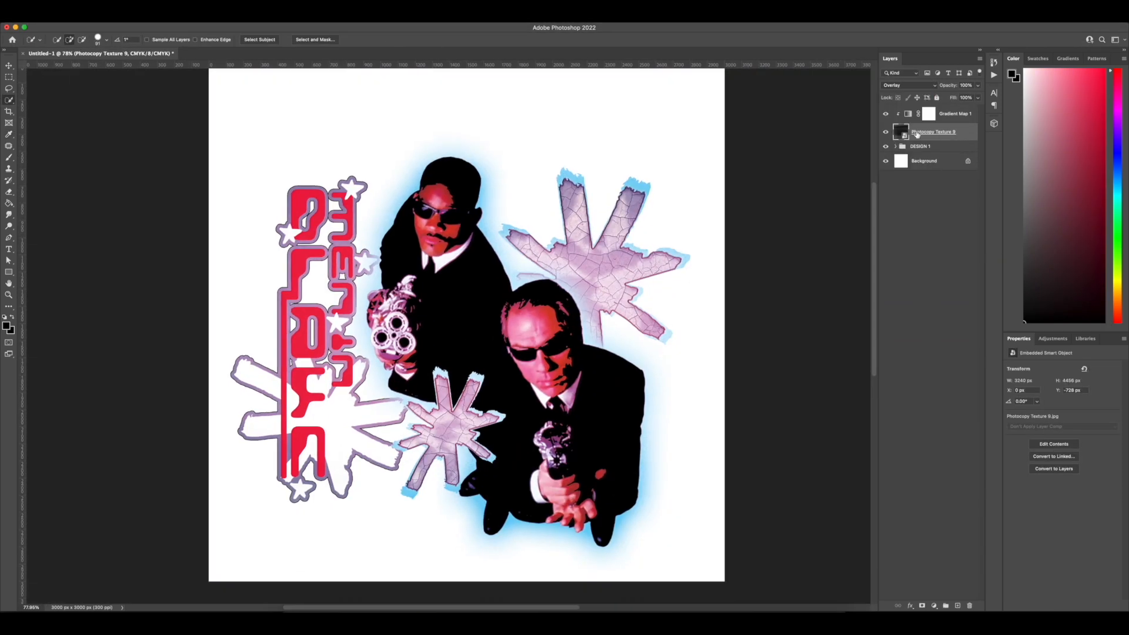
- Add a Curves adjustment layer above the photocopy texture layer and raise the curve's midtones
left_click(935, 606)
left_click(956, 457)
left_click_drag(1053, 450, 1053, 422)
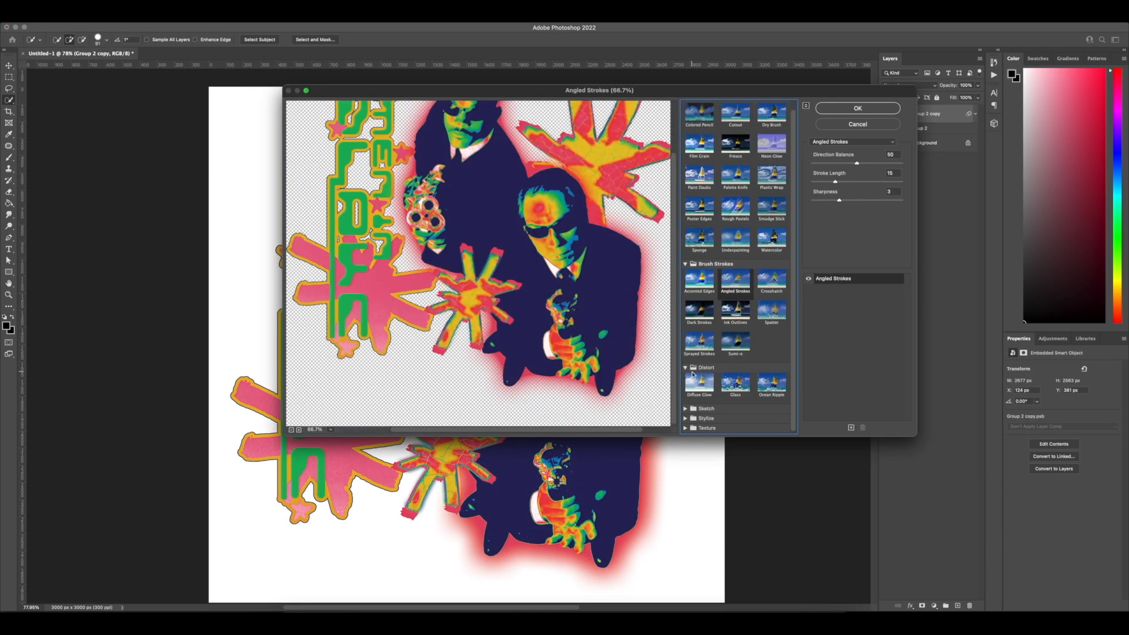
- Apply the Ocean Ripple distortion to the Group 2 copy layer and open the brush options for painting on its layer mask
left_click(765, 383)
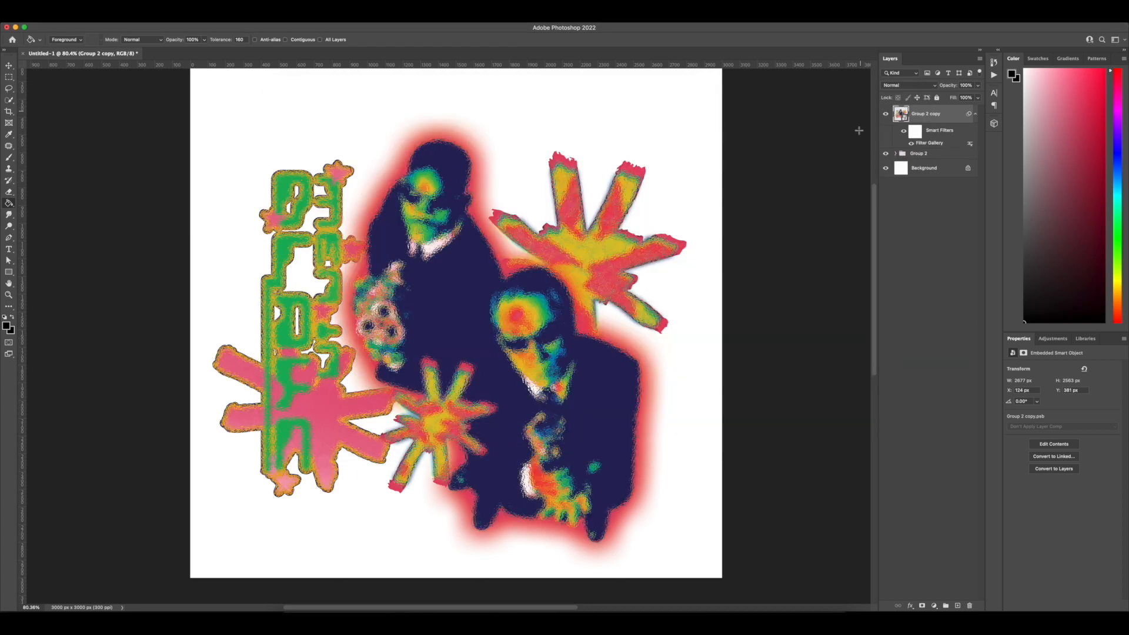
right_click(474, 319)
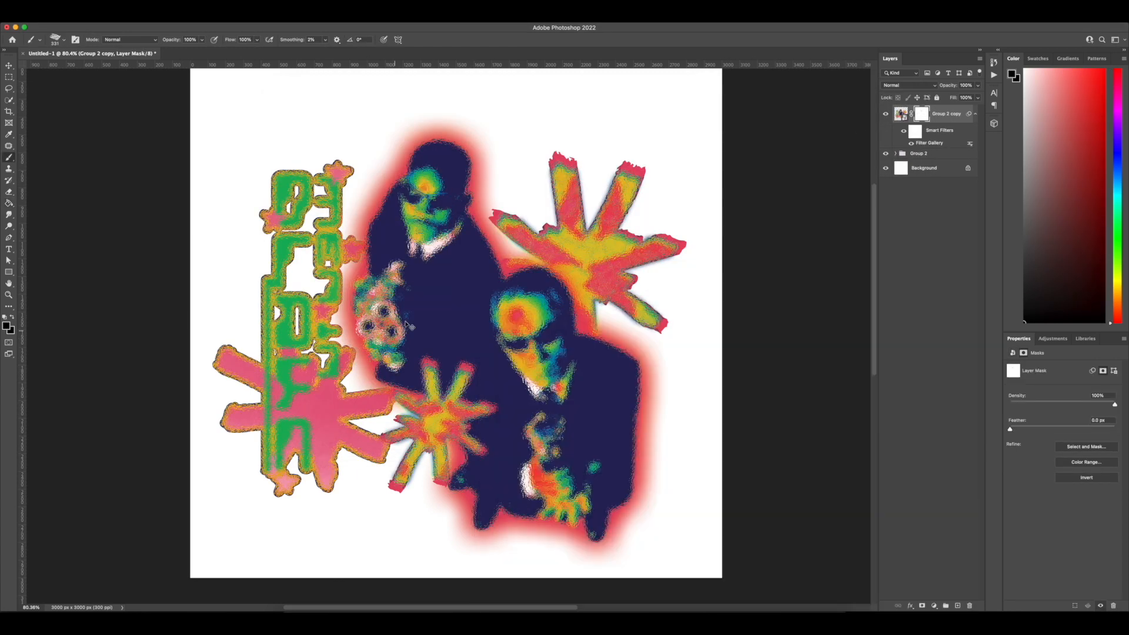